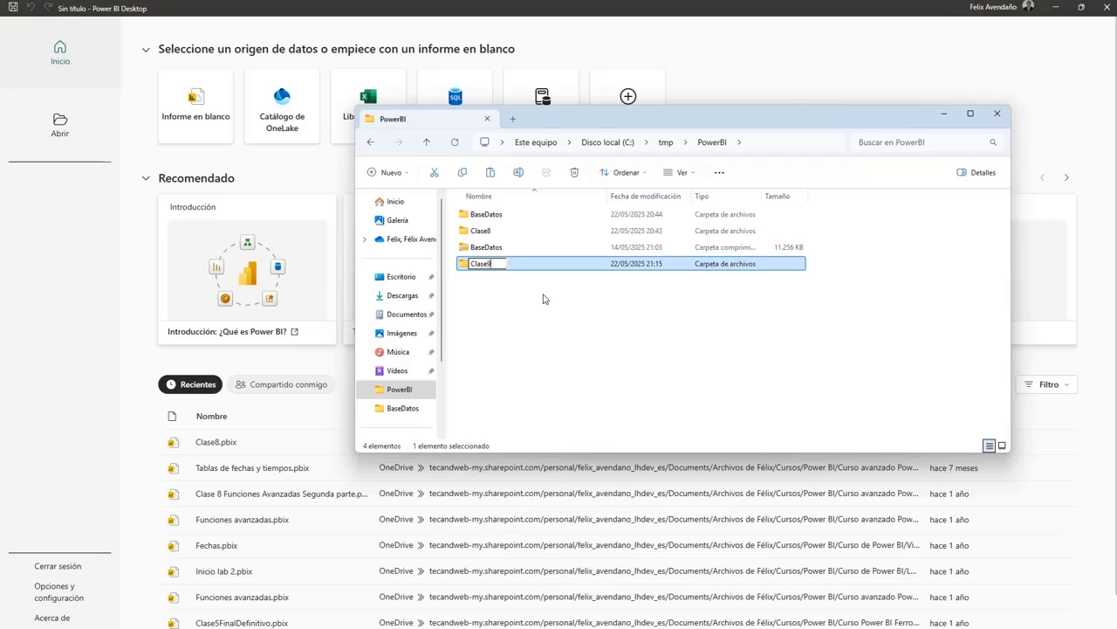
# - Finish naming the new folder Clase9 in C:\tmp\PowerBI and switch back to Power BI Desktop
pyautogui.click(543, 298)
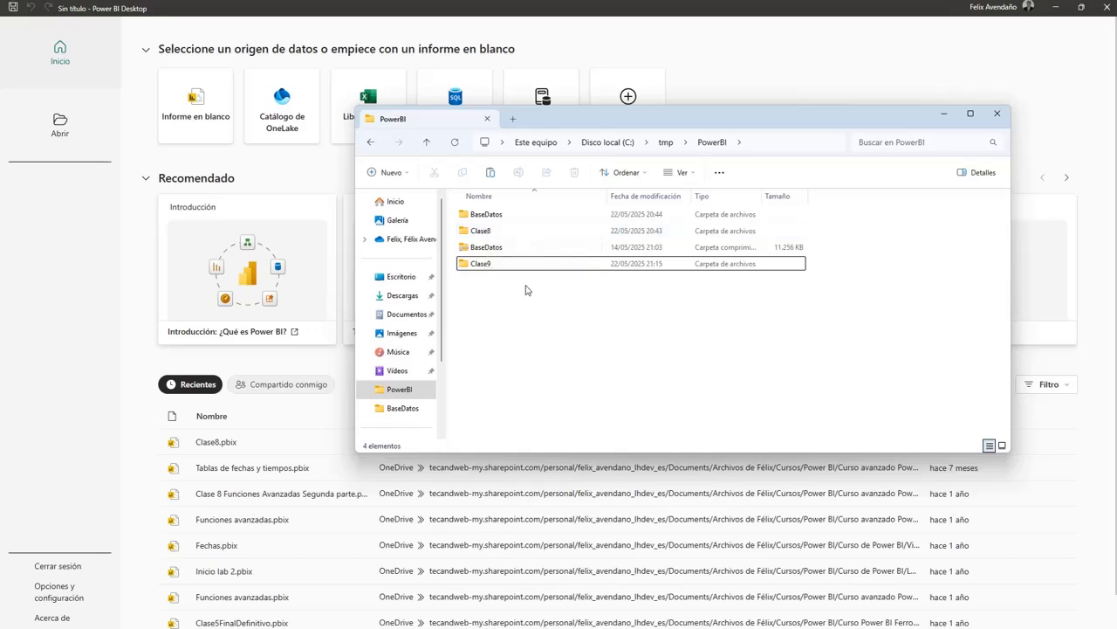
pyautogui.click(90, 267)
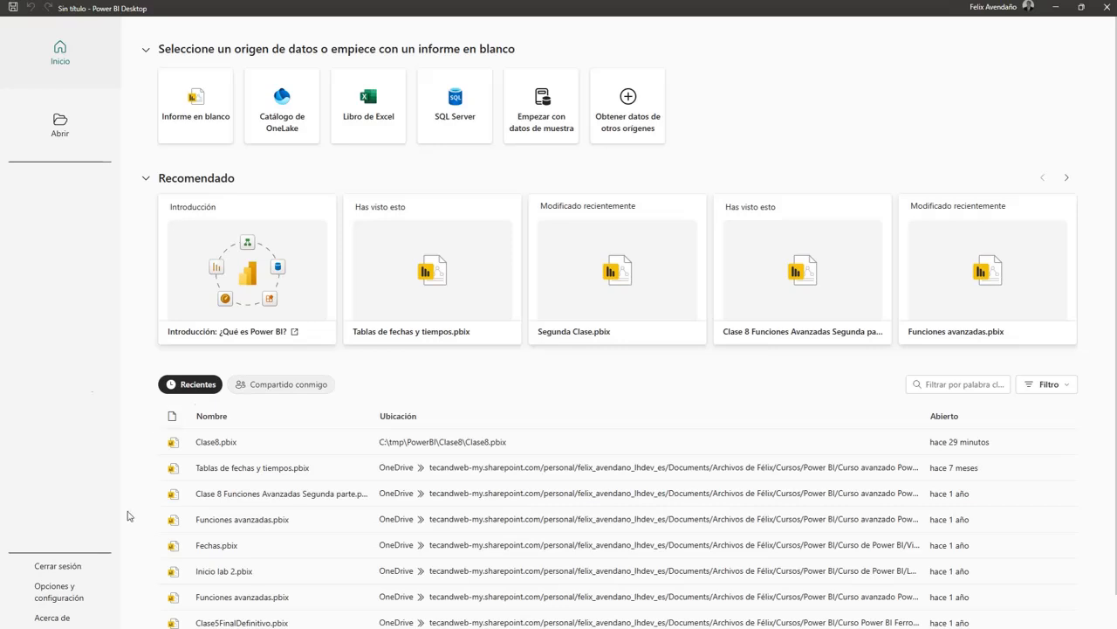
# - Open the Clase8 report from the C:\tmp\PowerBI\Clase8 folder on this device
pyautogui.click(73, 138)
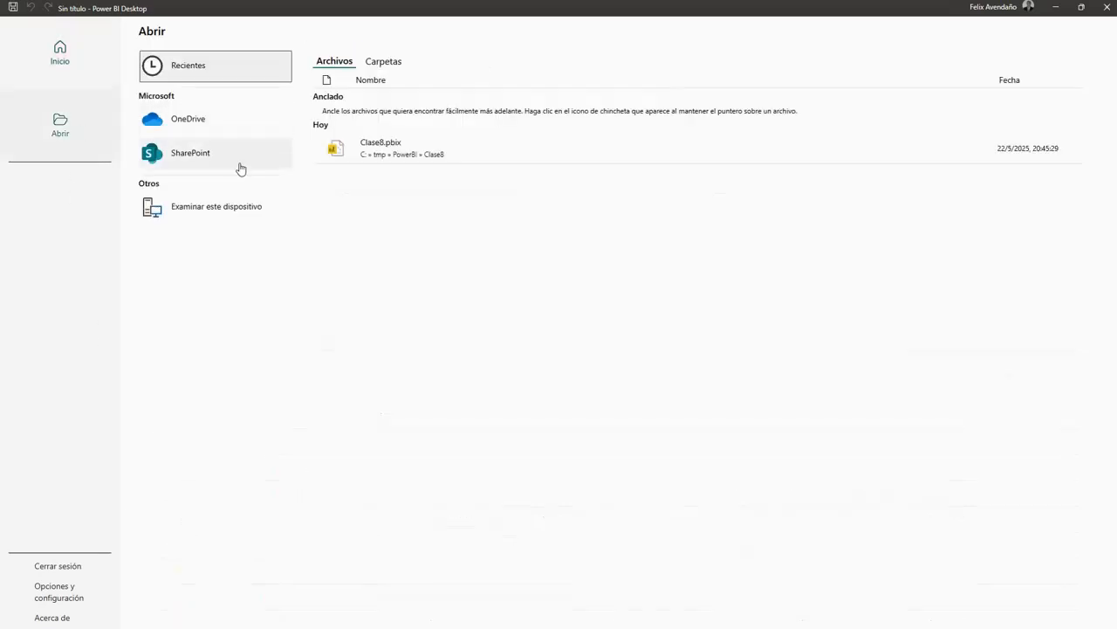
pyautogui.click(201, 214)
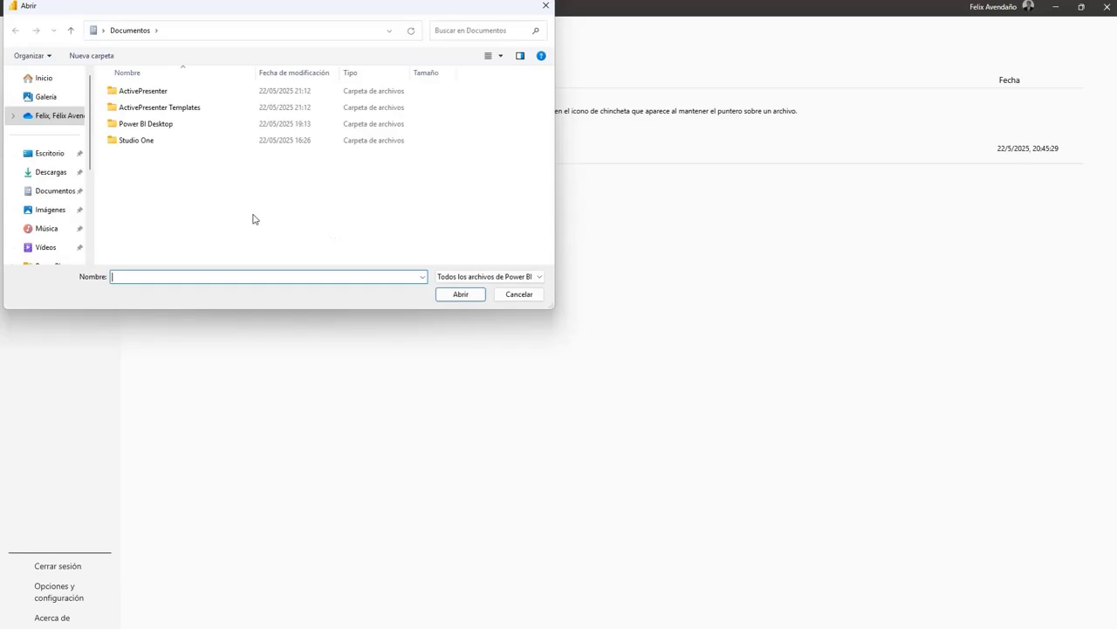
pyautogui.moveTo(94, 155); pyautogui.dragTo(93, 260)
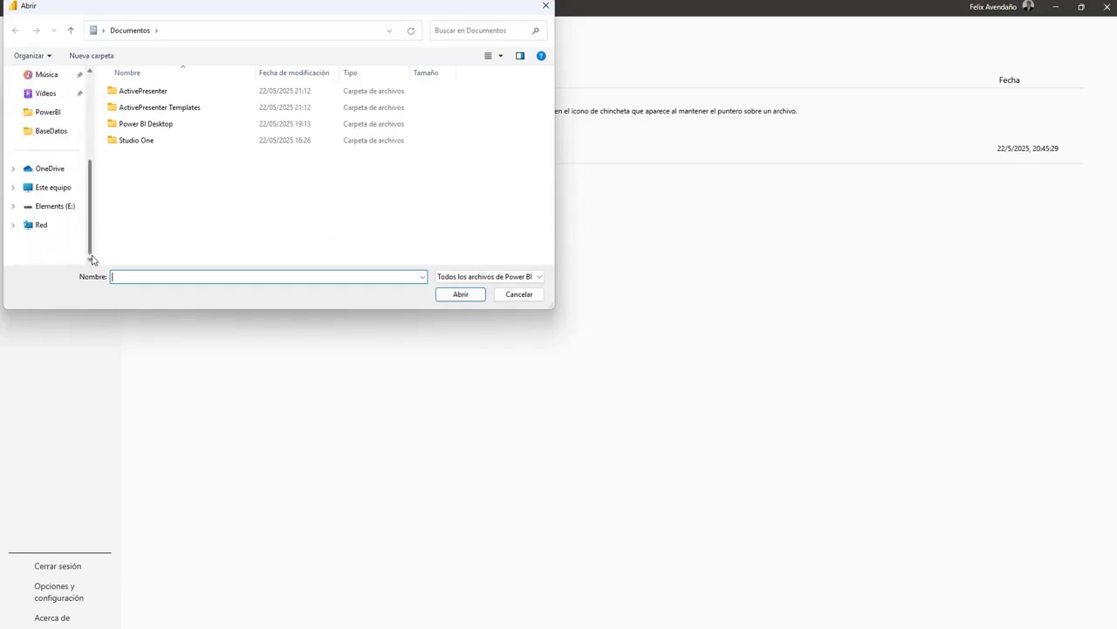
pyautogui.click(56, 188)
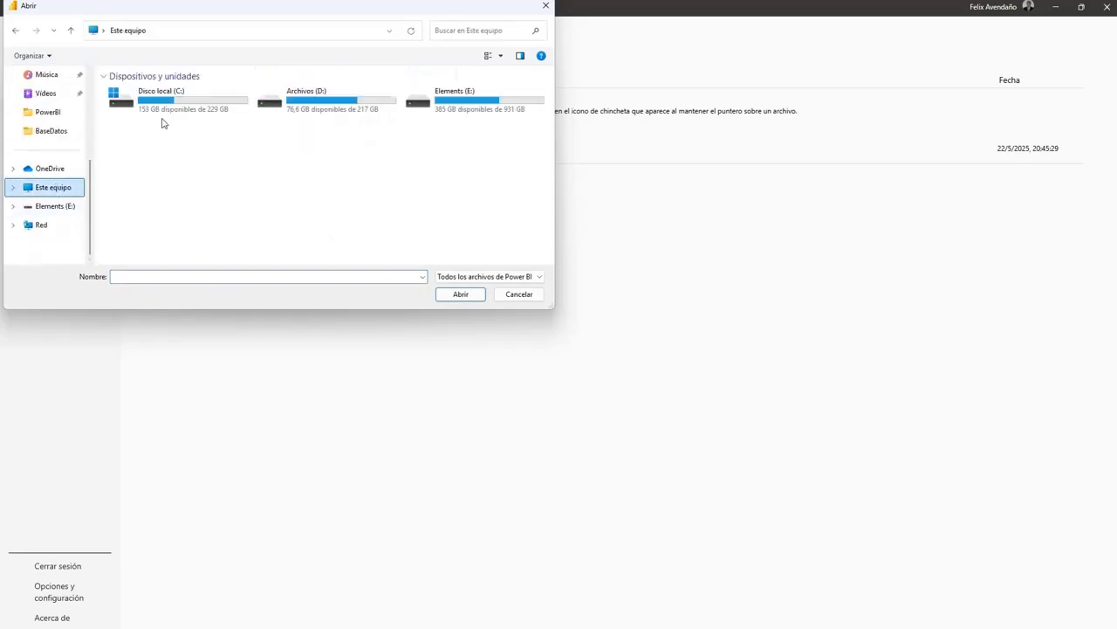
pyautogui.doubleClick(183, 103)
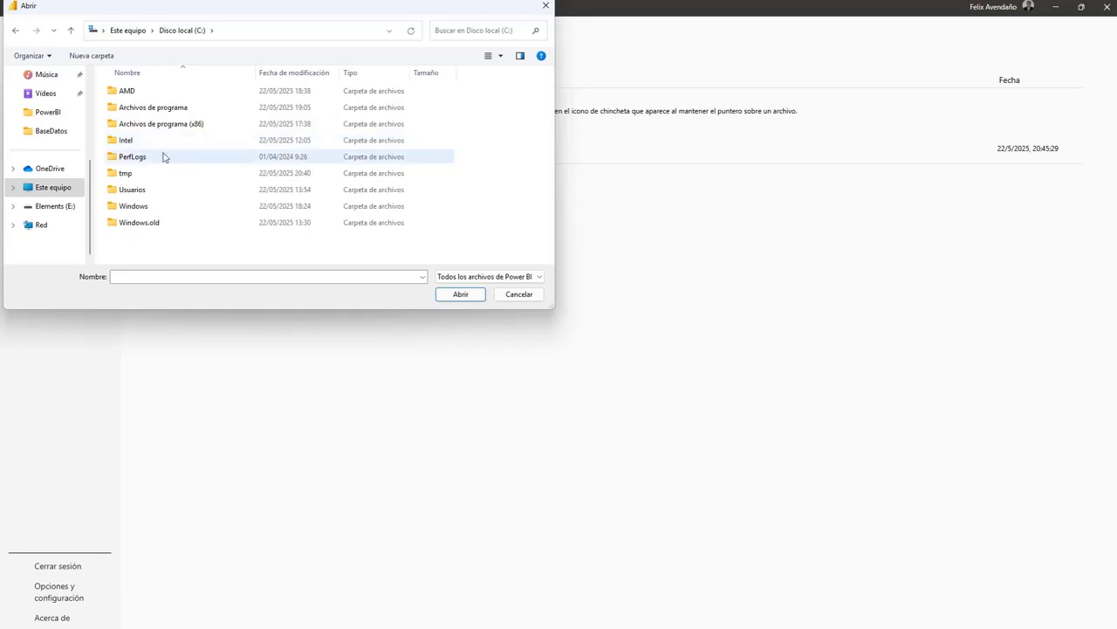
pyautogui.doubleClick(141, 173)
pyautogui.doubleClick(133, 92)
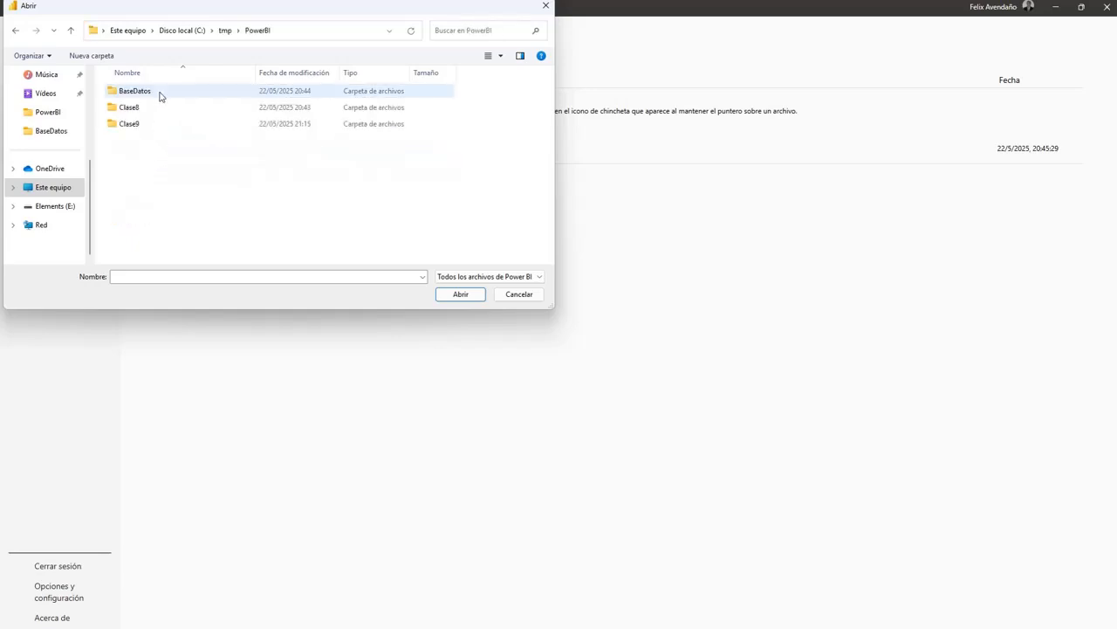
pyautogui.doubleClick(140, 108)
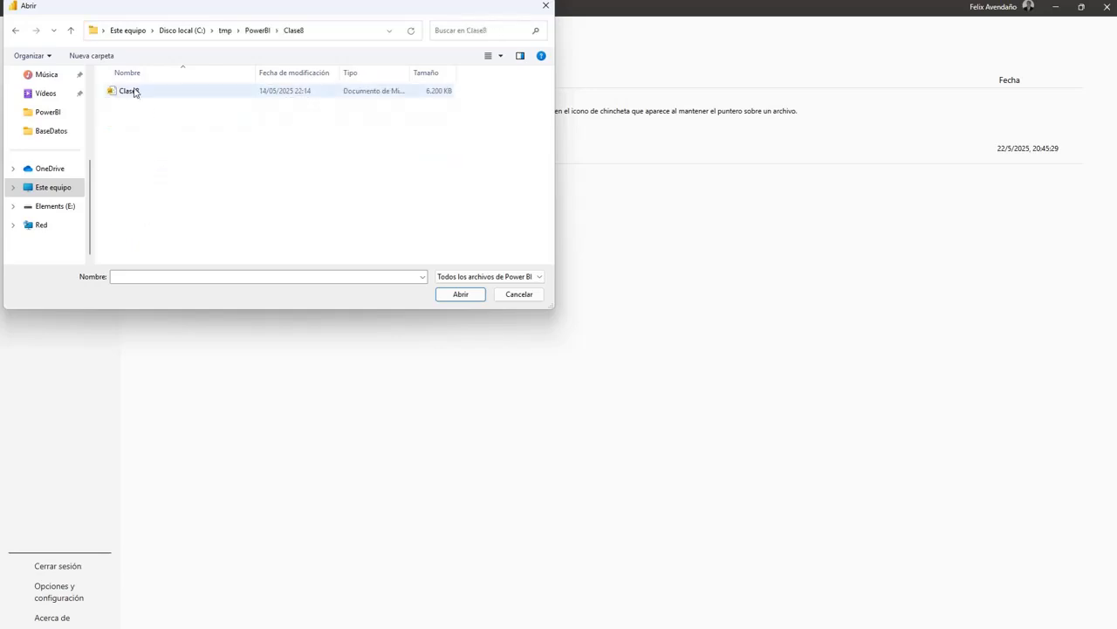
pyautogui.click(131, 92)
pyautogui.click(470, 296)
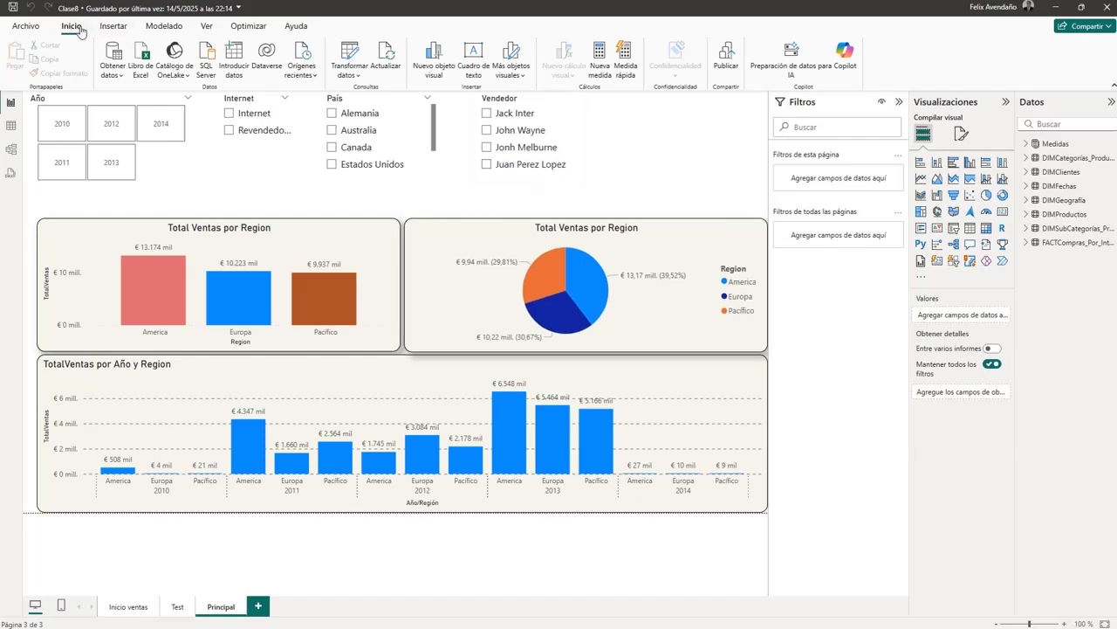
# - Save a copy of the report as Clase9 in the C:\tmp\PowerBI\Clase9 folder
pyautogui.click(27, 26)
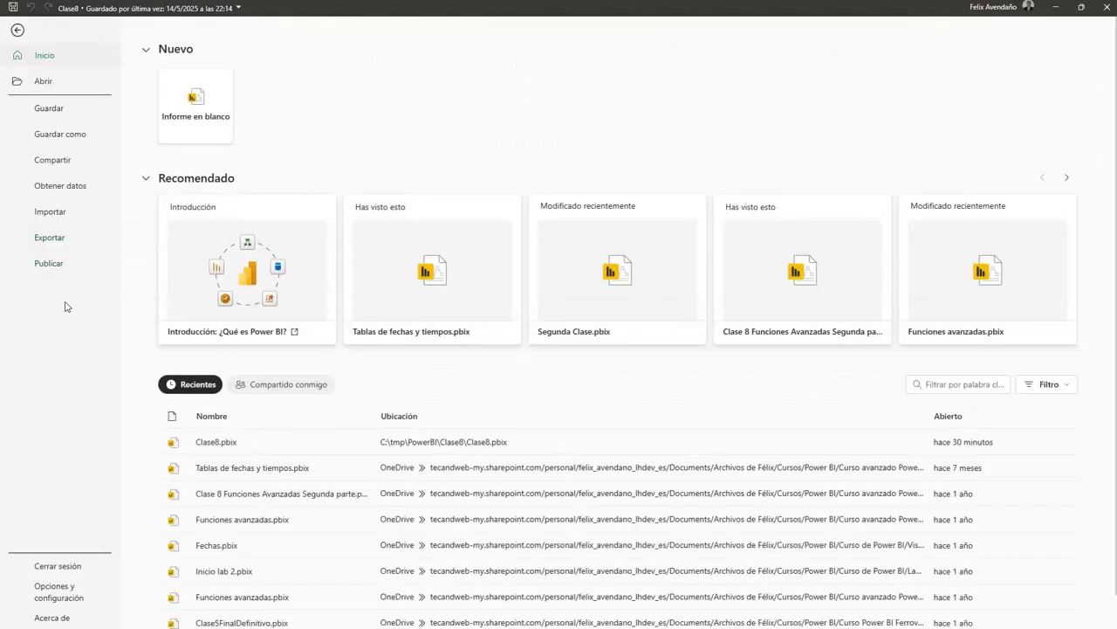
pyautogui.click(61, 135)
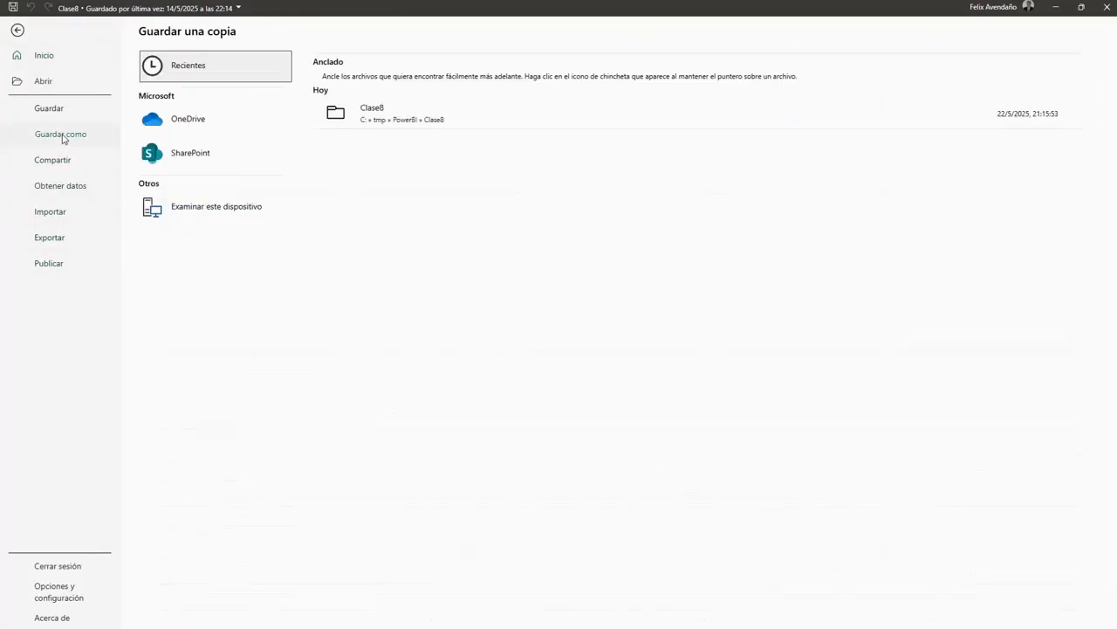
pyautogui.click(189, 211)
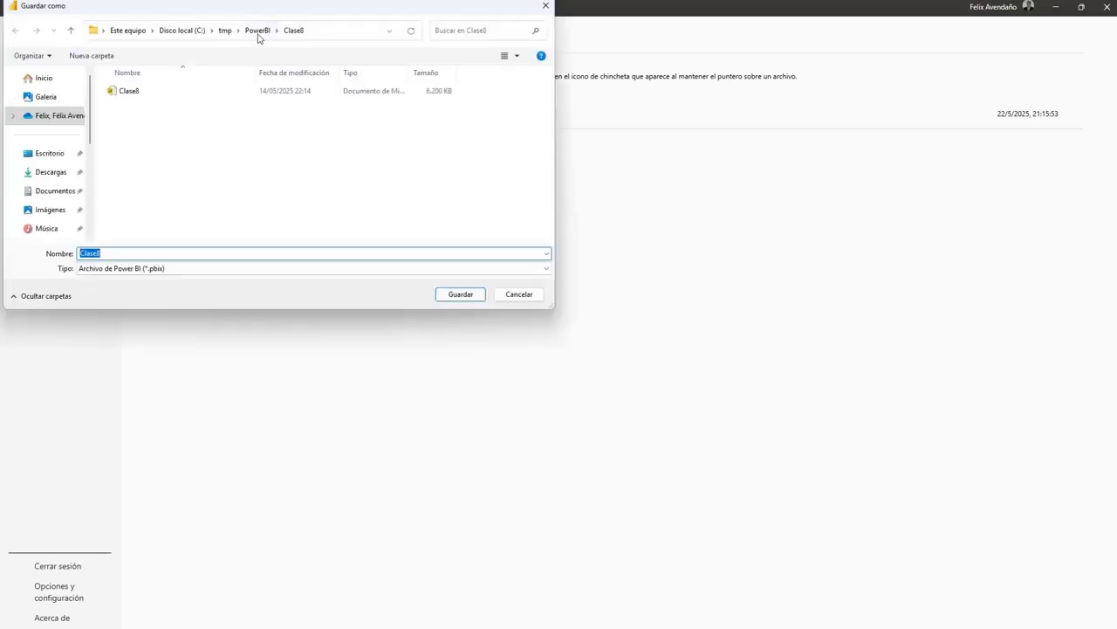
pyautogui.click(258, 34)
pyautogui.doubleClick(137, 125)
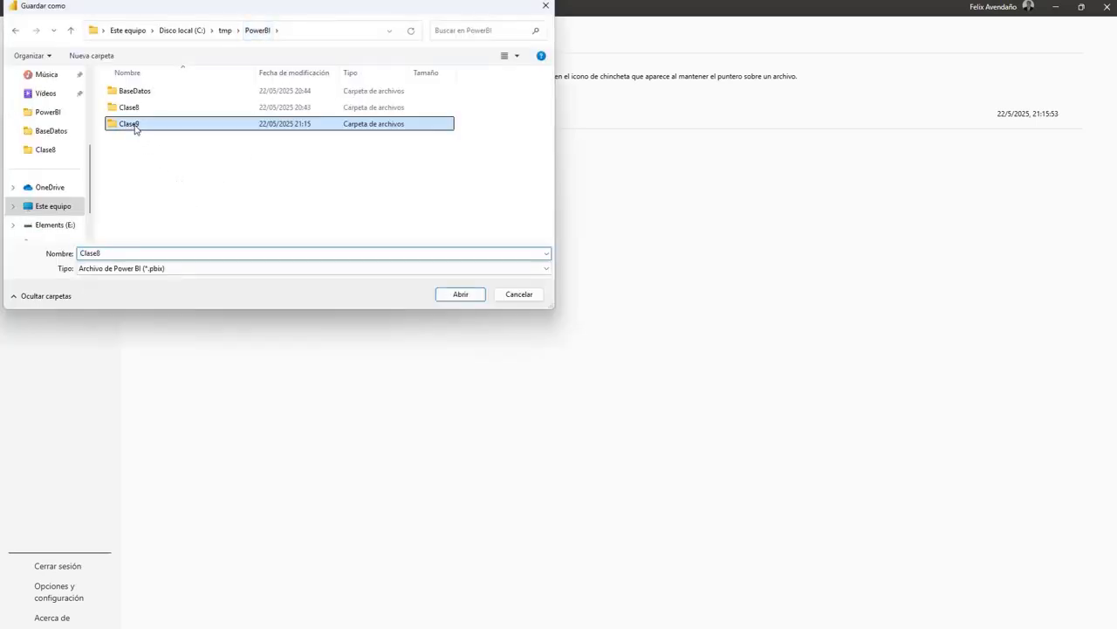
pyautogui.click(136, 253)
pyautogui.click(136, 252)
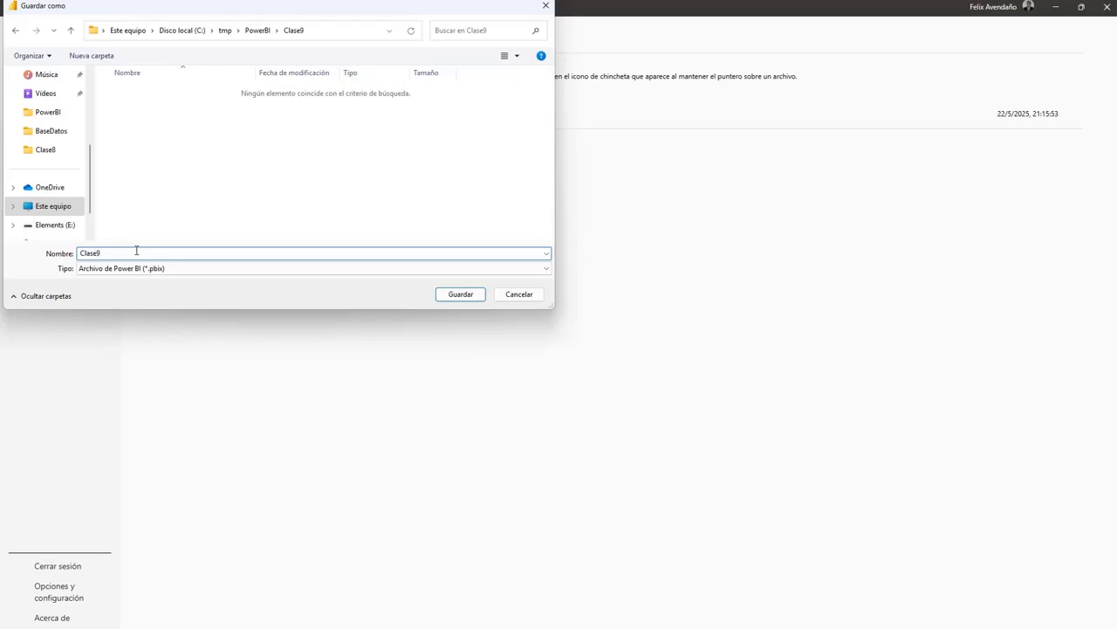
pyautogui.click(460, 295)
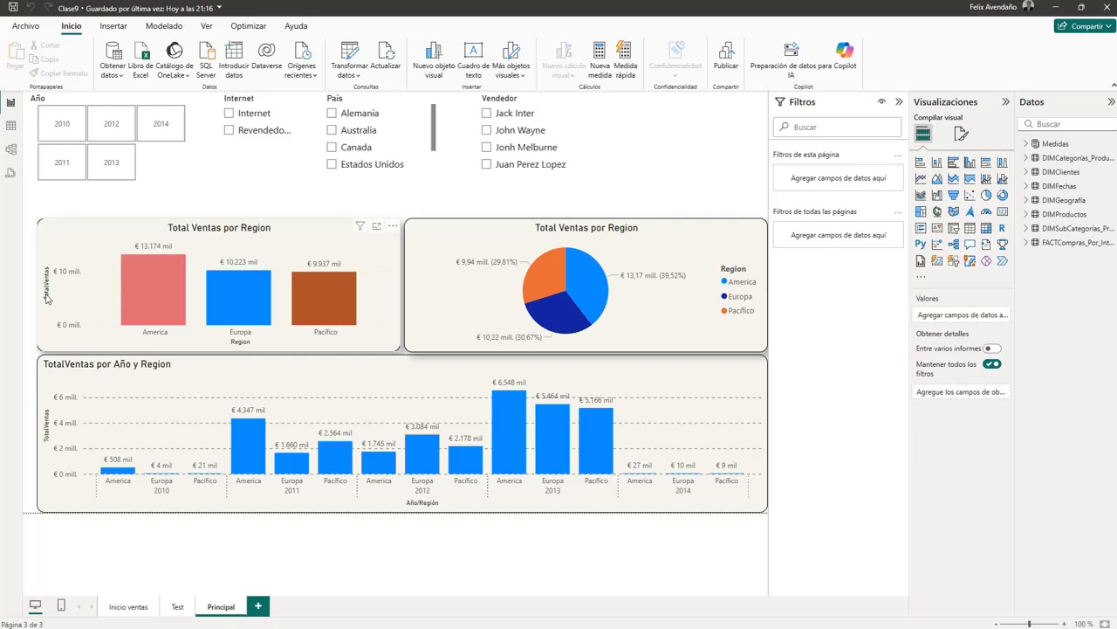
# - Rename the Y-axis field of the Total Ventas por Region column chart to "Total Ventas" for this visual only
pyautogui.click(295, 236)
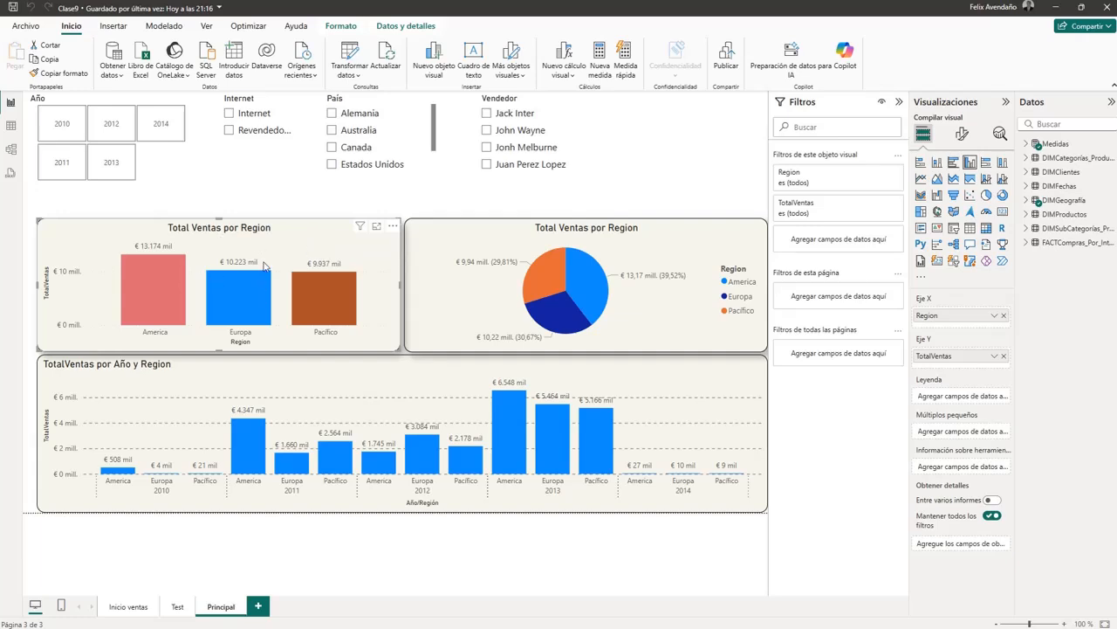
pyautogui.click(994, 357)
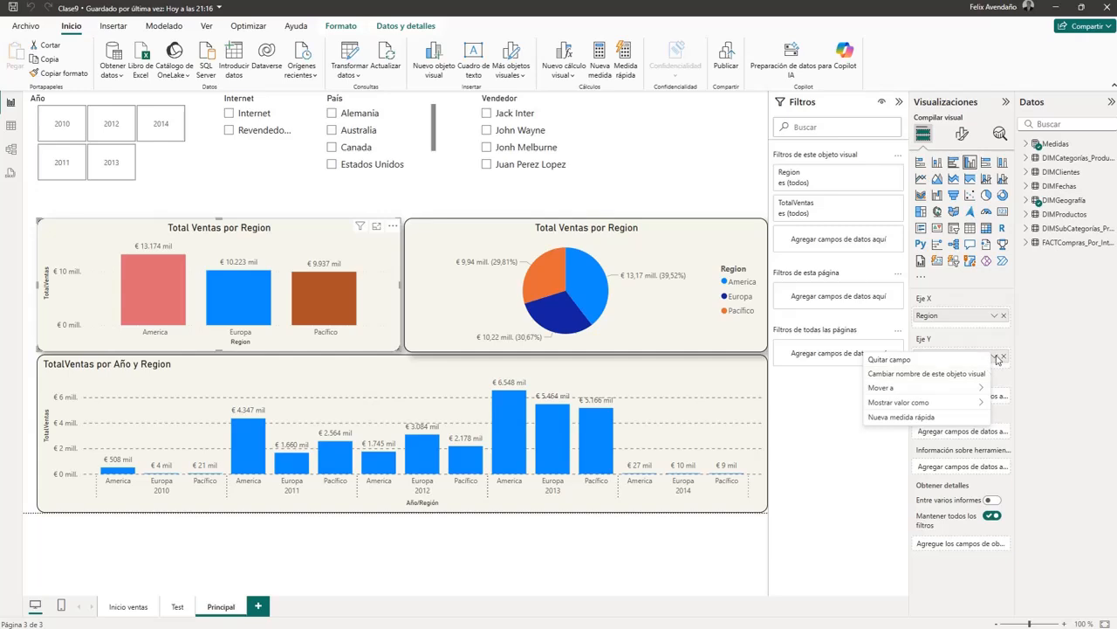
pyautogui.click(905, 376)
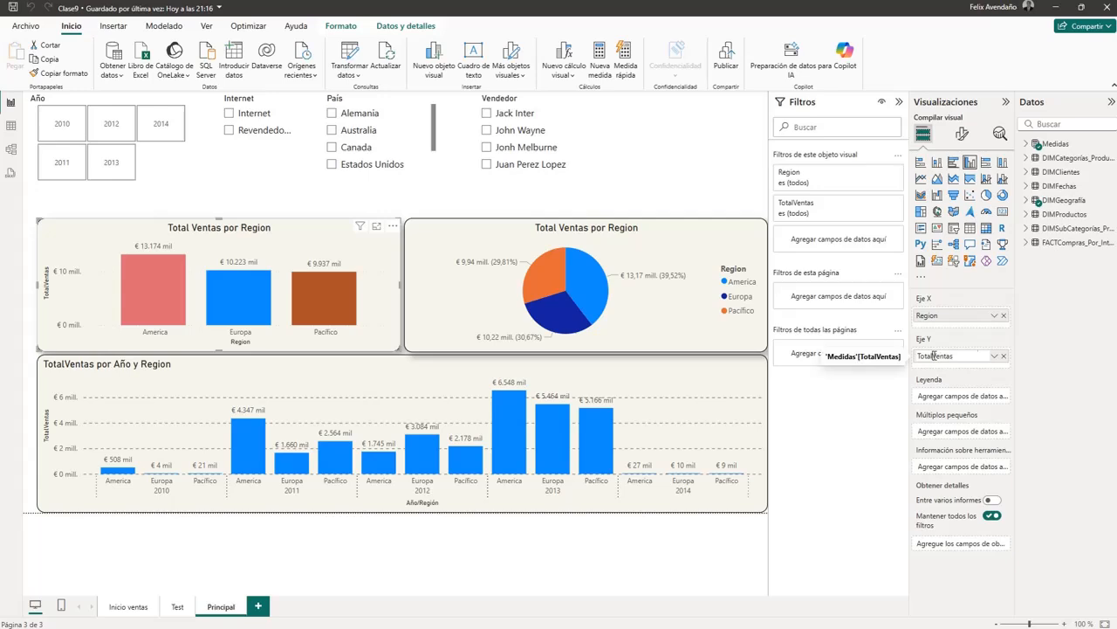
pyautogui.click(934, 355)
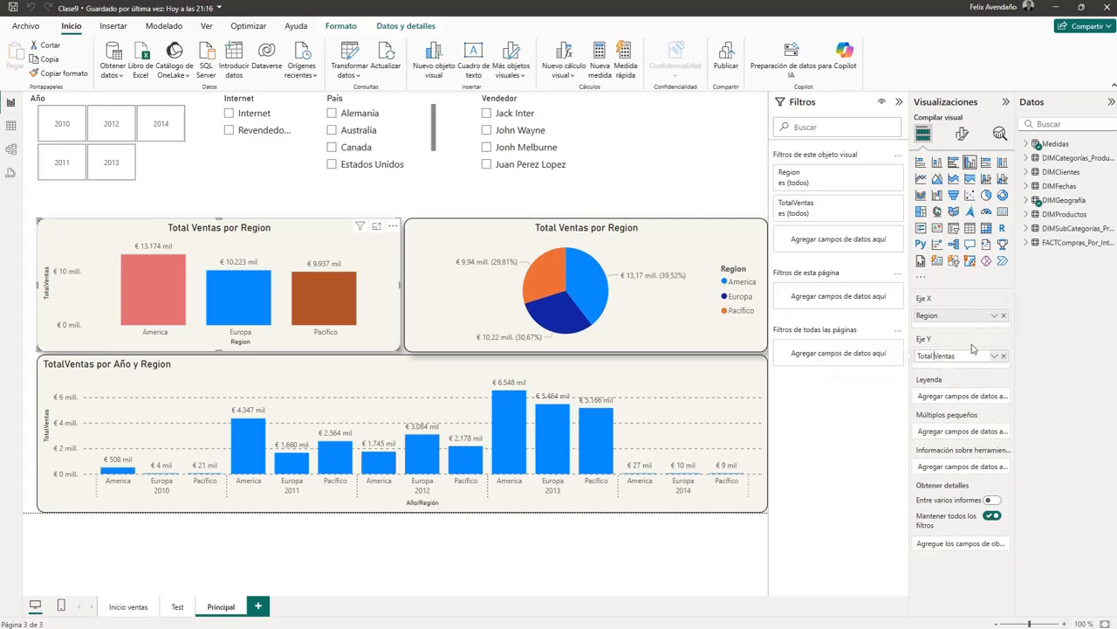
pyautogui.press('Return')
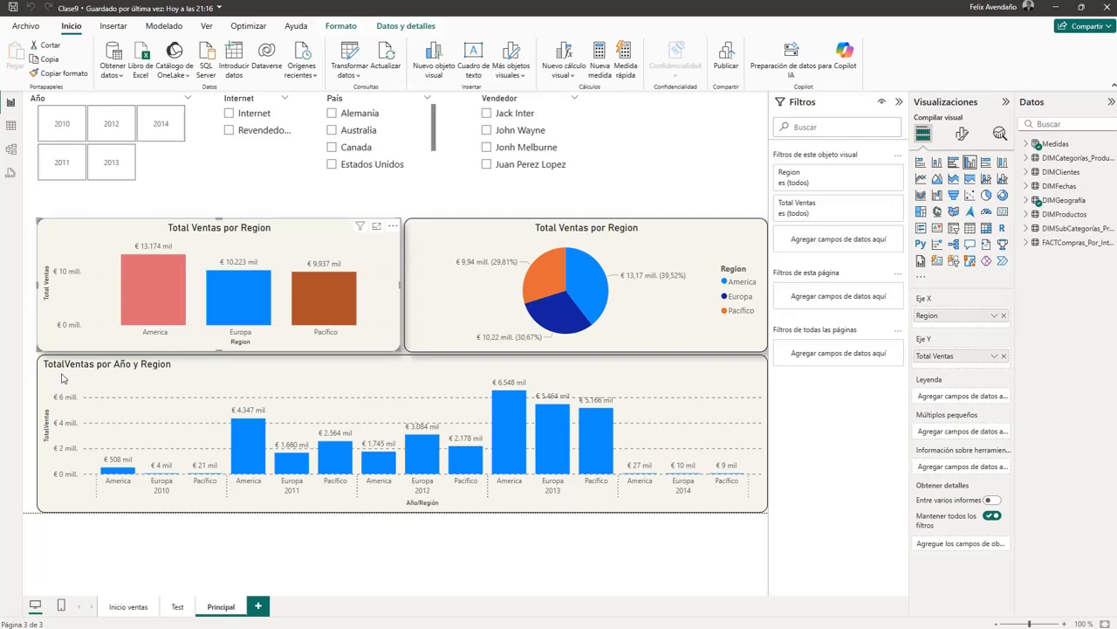
# - Rename the Y-axis field of the column chart by Año and Region to "Total Ventas" for that visual
pyautogui.click(320, 373)
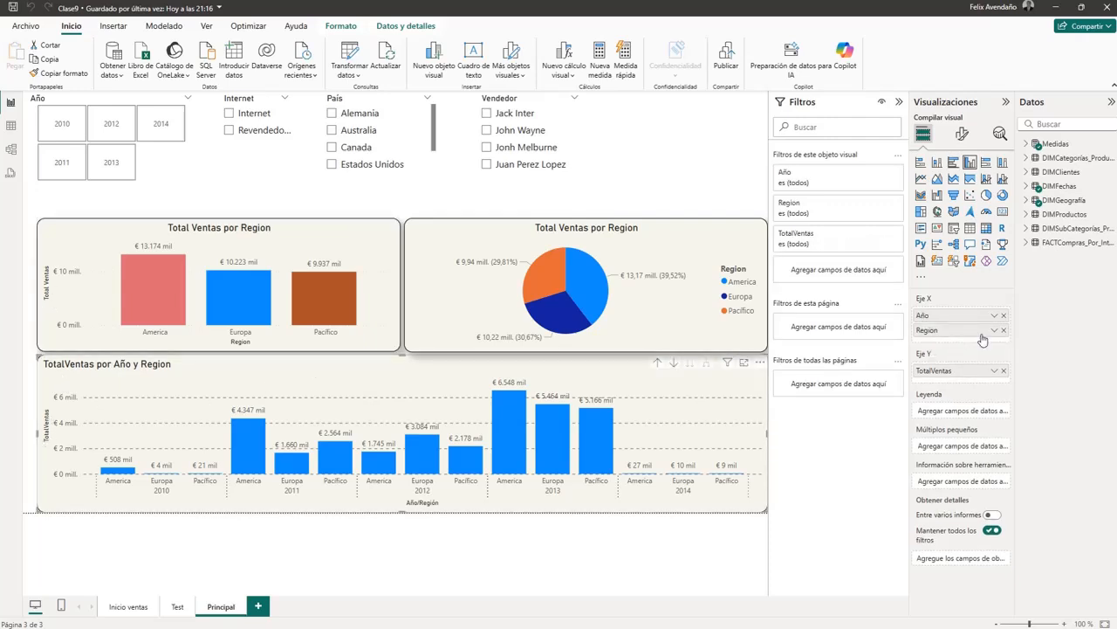
pyautogui.click(993, 371)
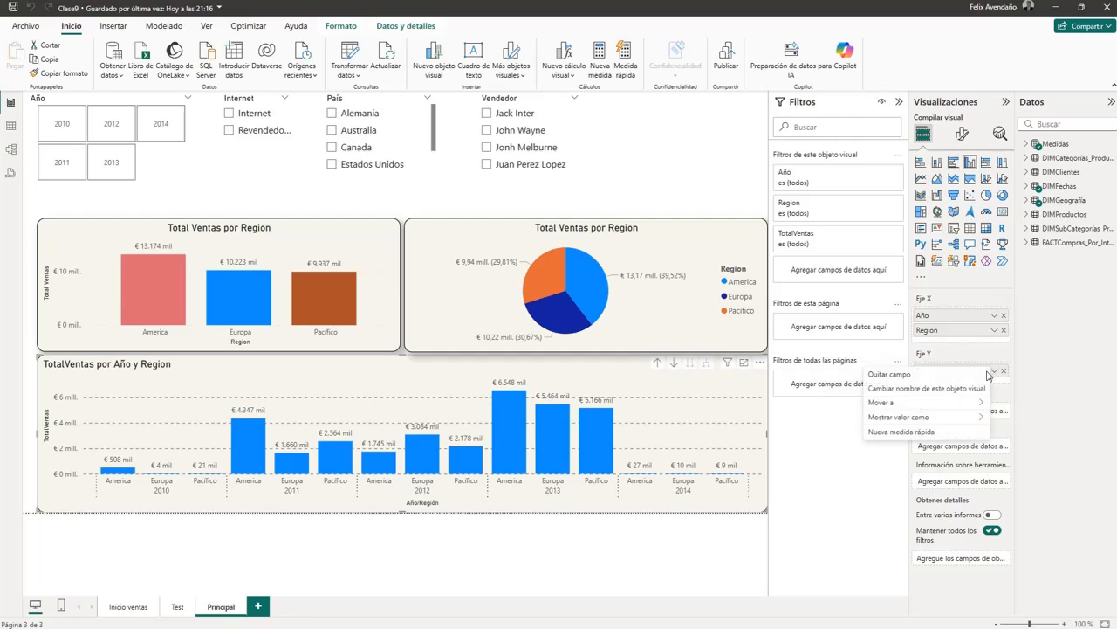
pyautogui.click(905, 389)
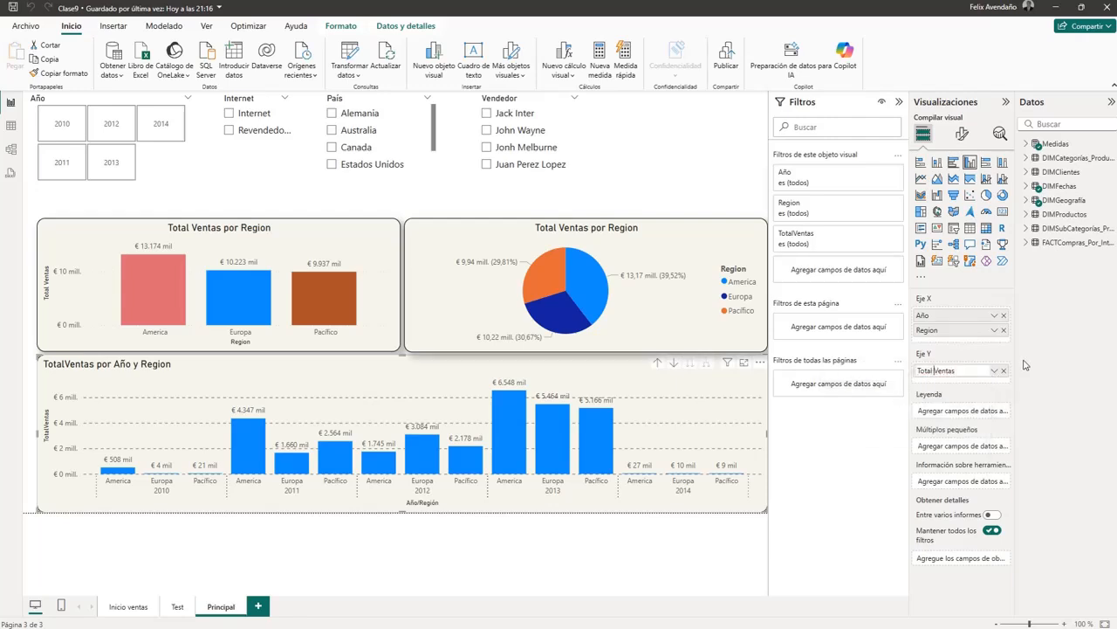
pyautogui.press('Return')
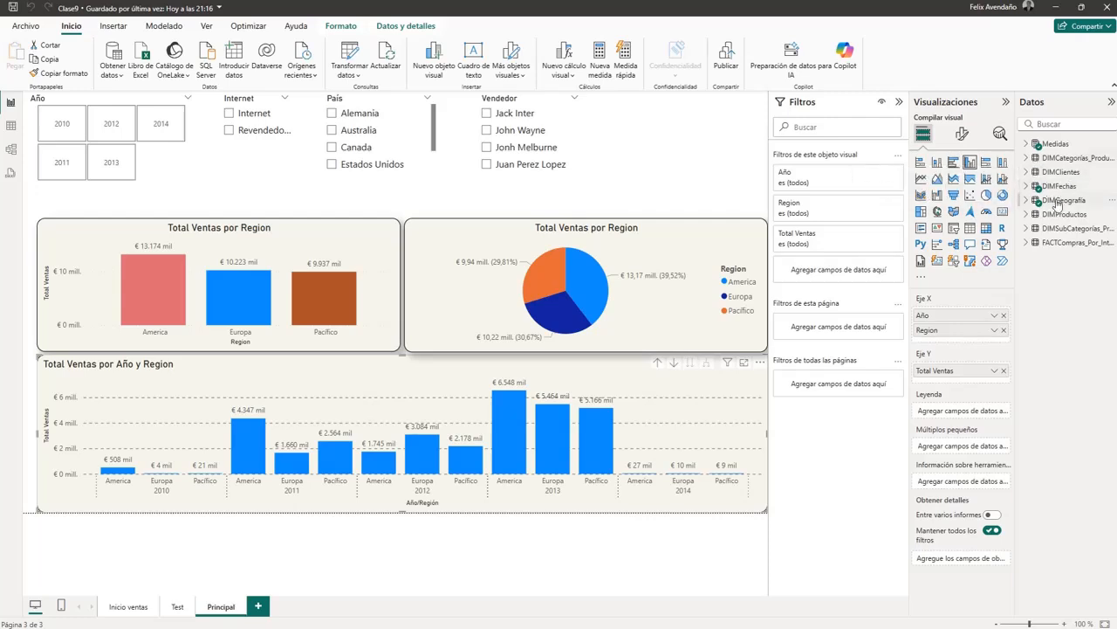
# - Expand the Medidas table to check the measure names in the model, and deselect the chart
pyautogui.click(1026, 145)
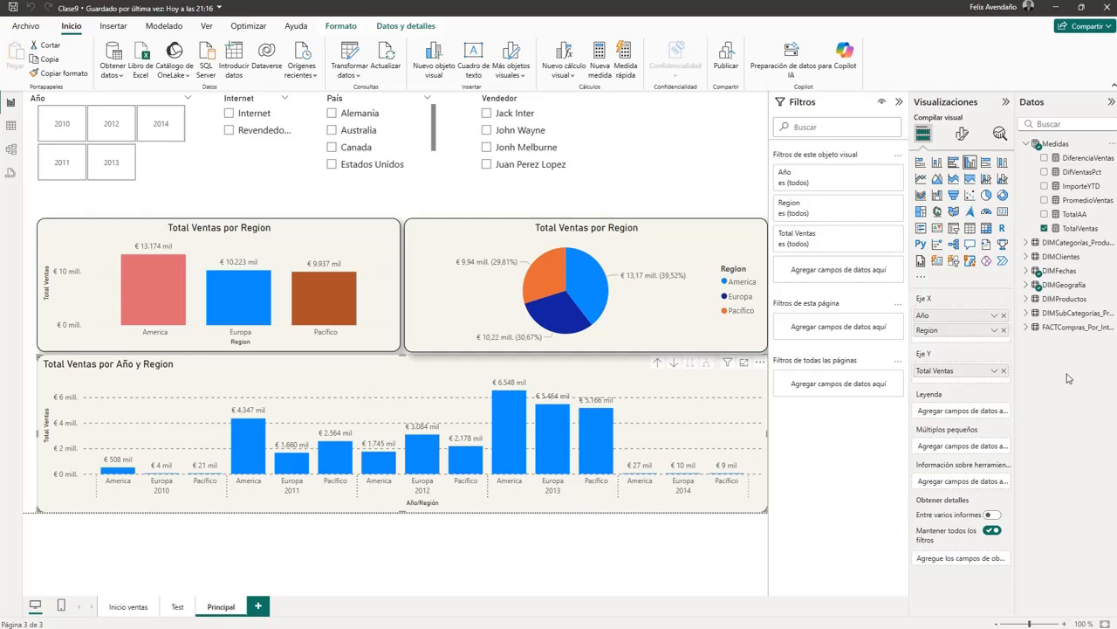
pyautogui.click(721, 183)
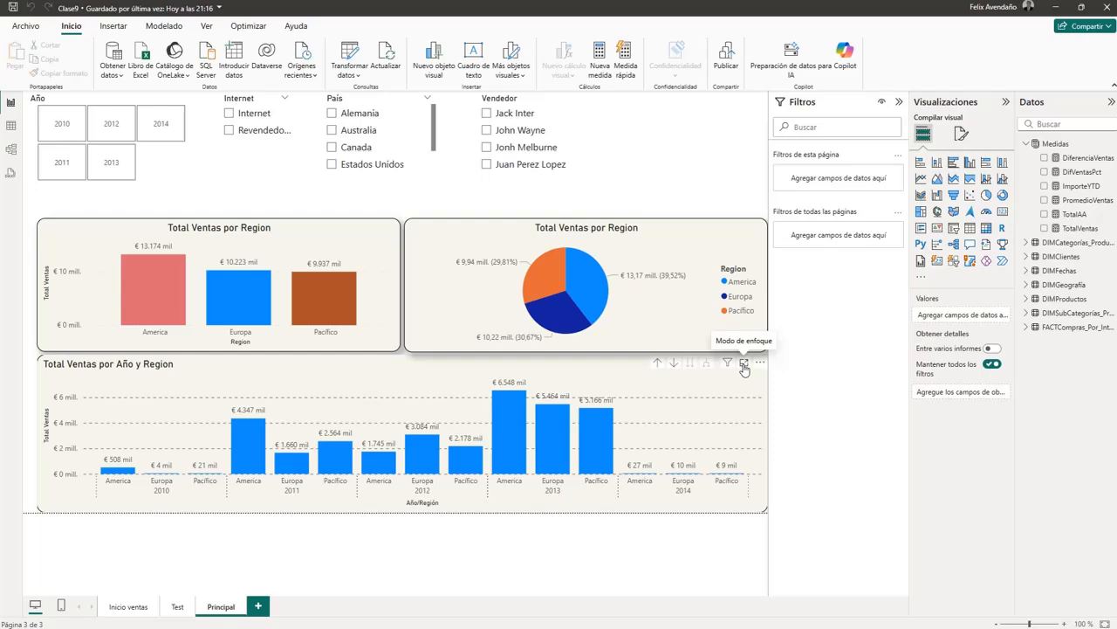
# - View the Total Ventas por Año y Region chart in focus mode and return to the report
pyautogui.click(744, 364)
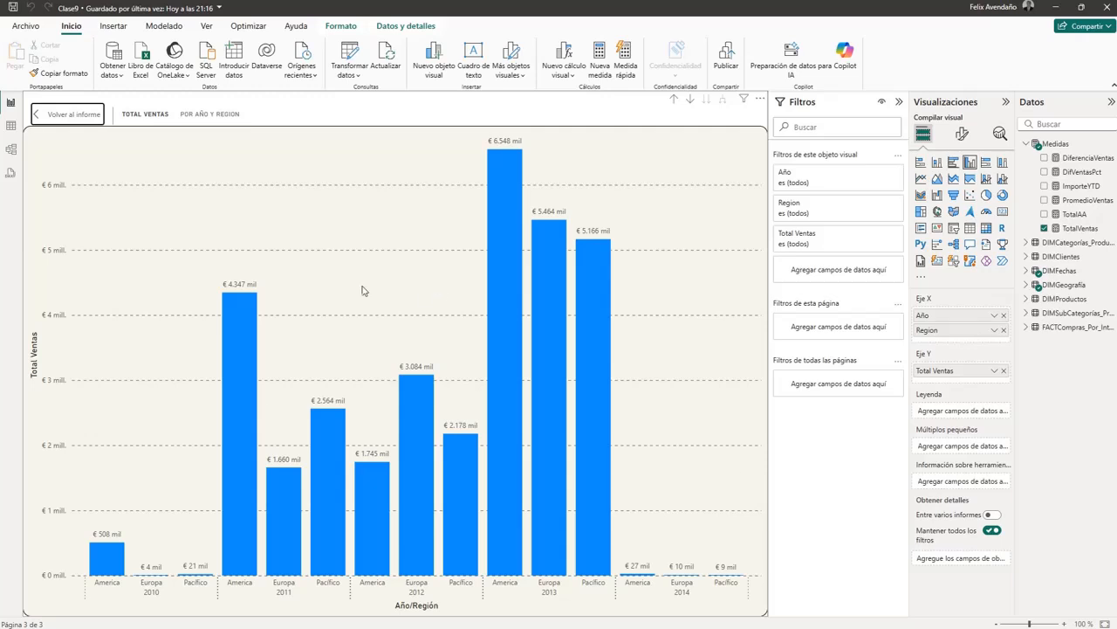
pyautogui.click(62, 117)
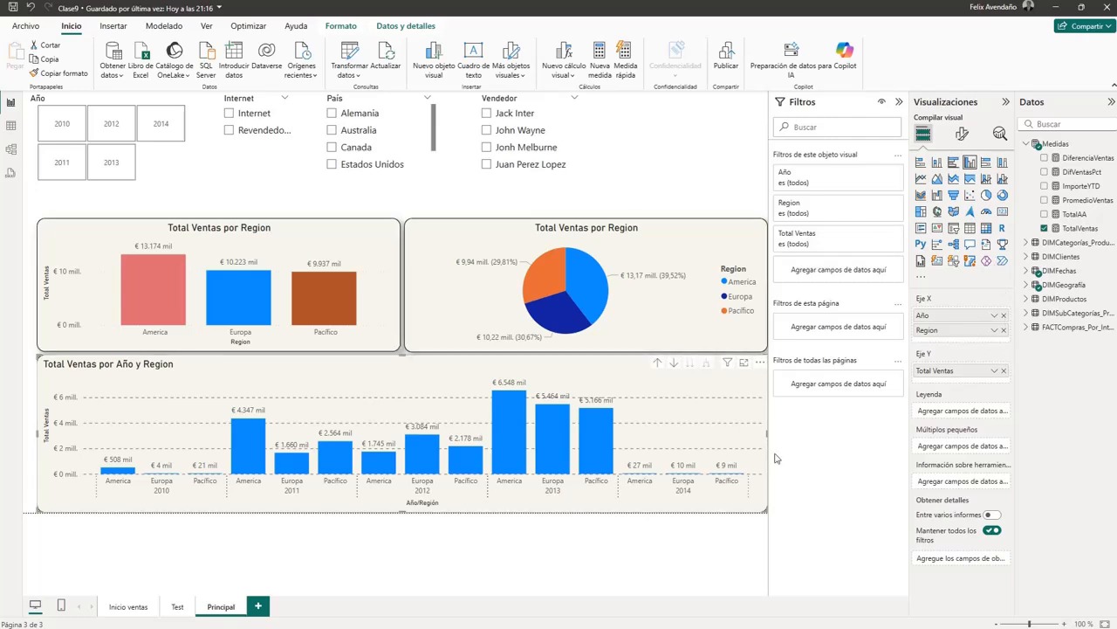
# - Spotlight the Total Ventas por Año y Region chart on the page, and turn the spotlight off again
pyautogui.click(760, 364)
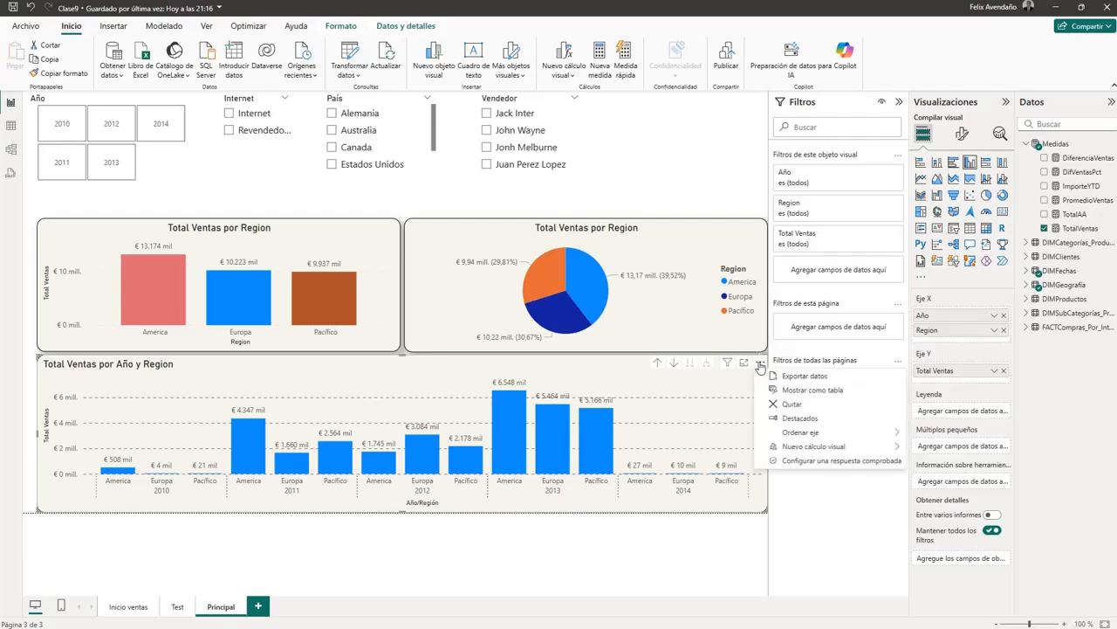
pyautogui.click(796, 421)
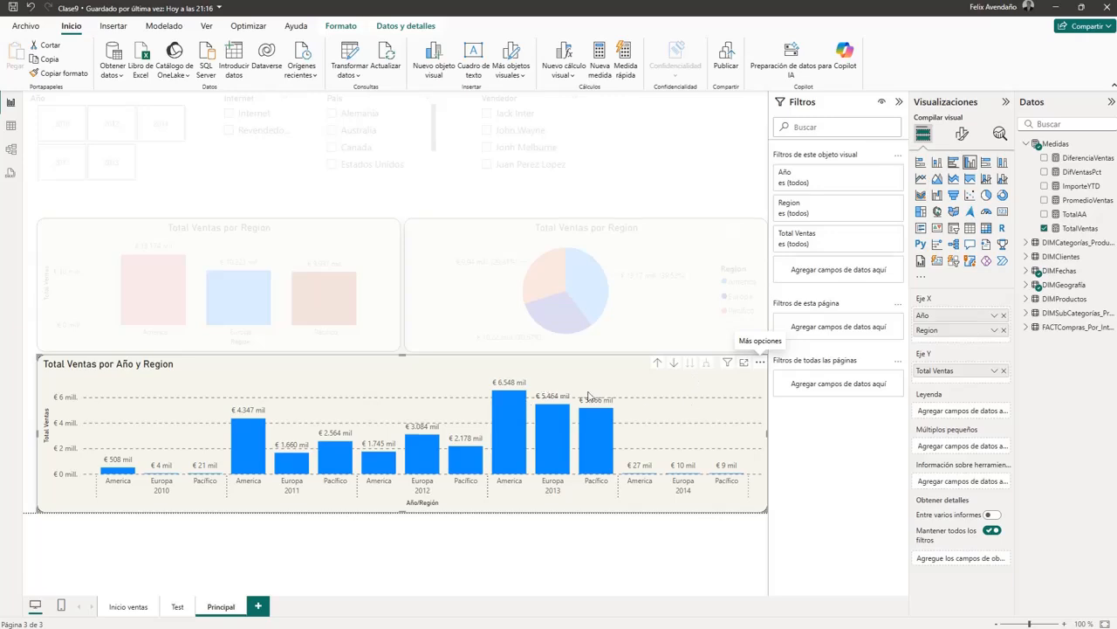
pyautogui.click(761, 364)
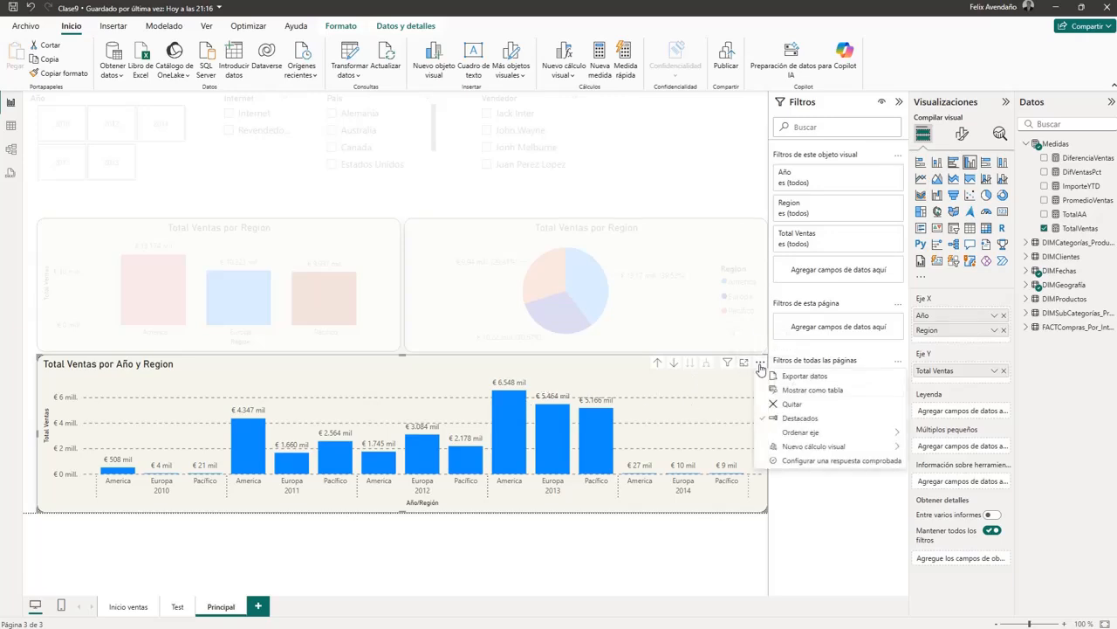
pyautogui.click(793, 420)
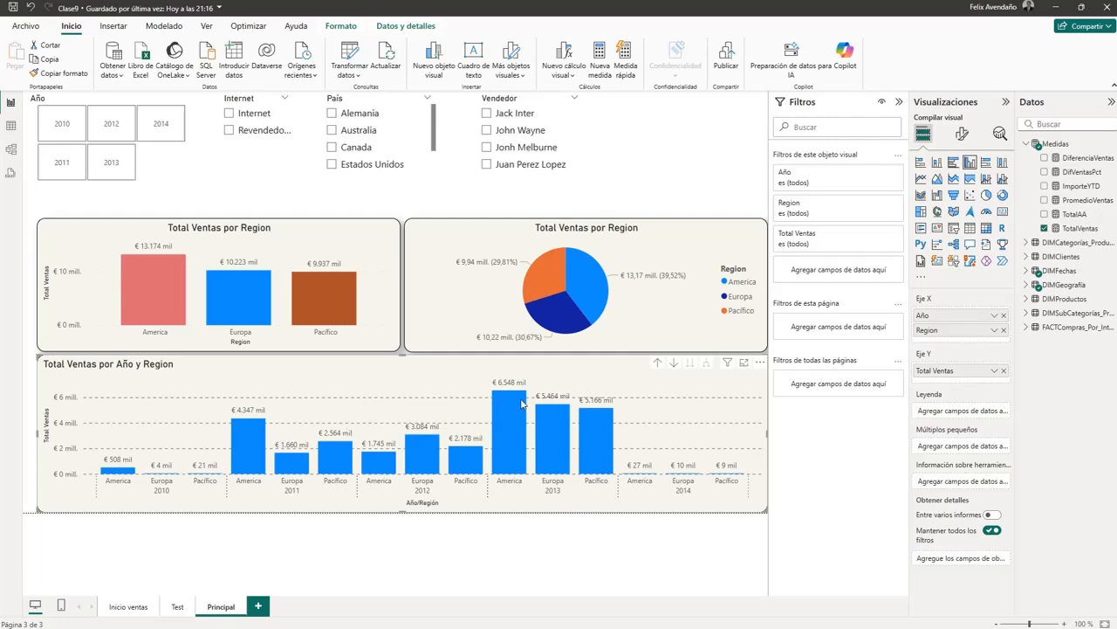
# - Show the Total Ventas por Año y Region chart's data as a table alongside the visual
pyautogui.moveTo(552, 430)
pyautogui.click(761, 363)
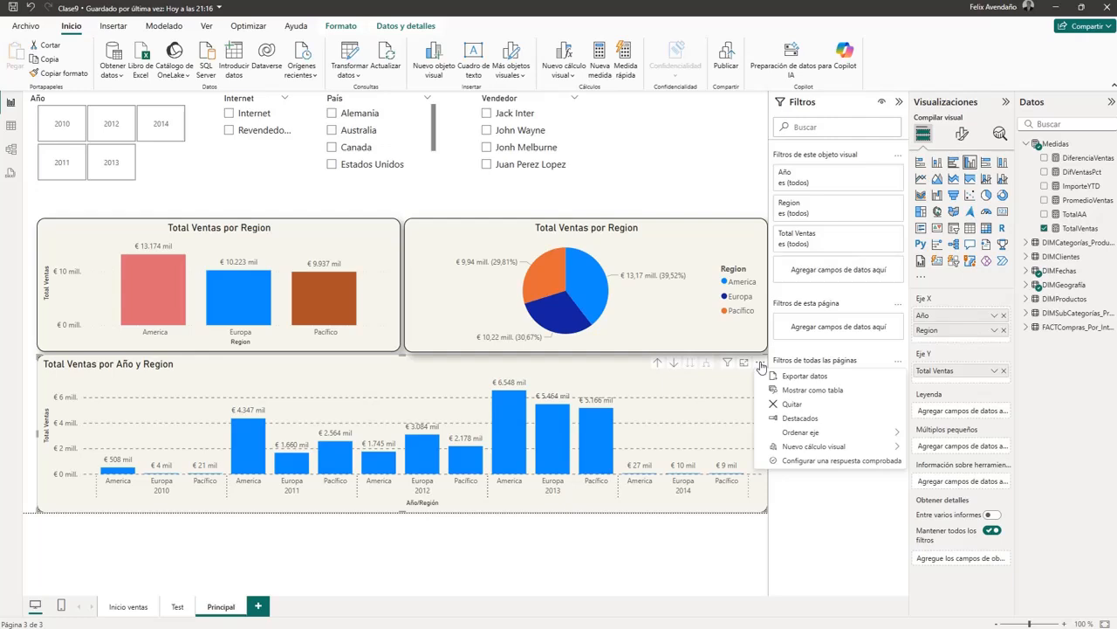
pyautogui.click(813, 390)
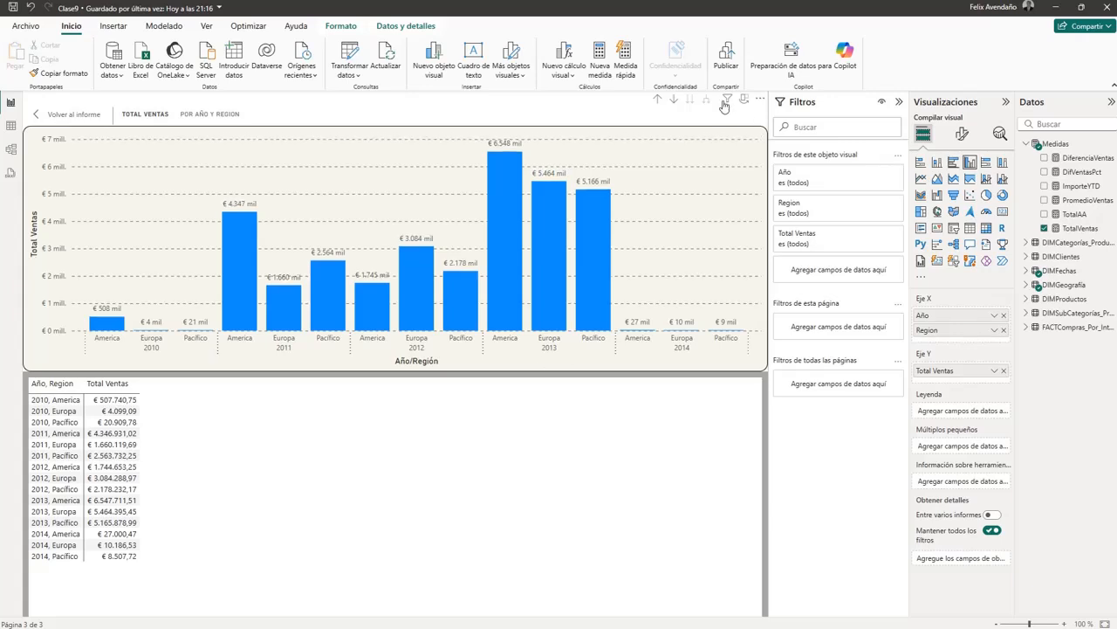
# - Drill the Total Ventas por Año y Region chart up to years, return to the report, and expand the chart back down to regions
pyautogui.click(659, 102)
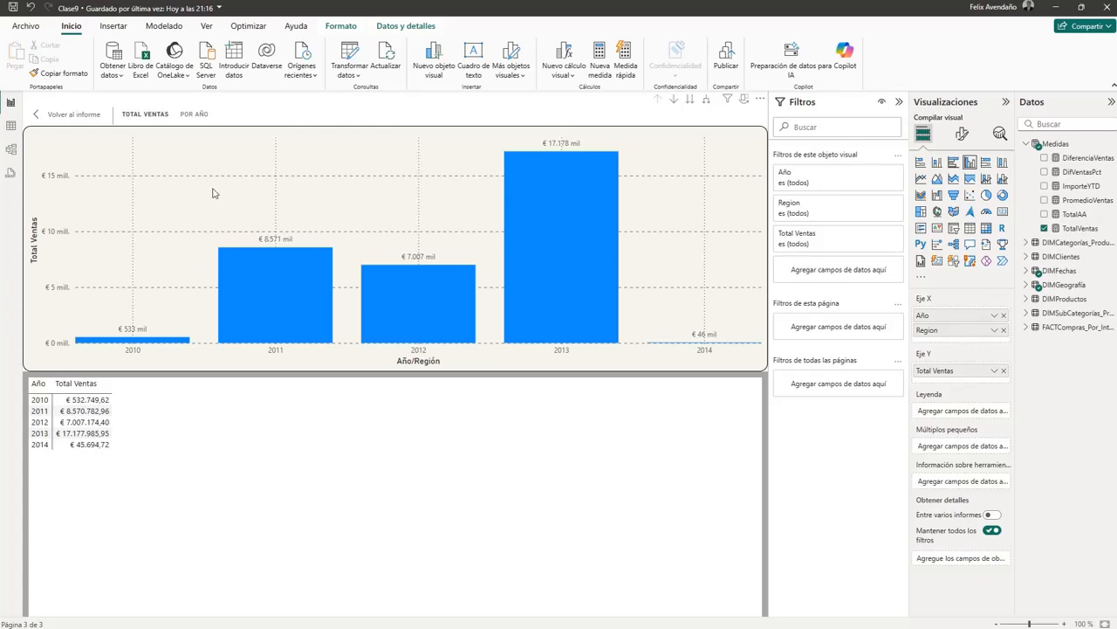
pyautogui.click(73, 114)
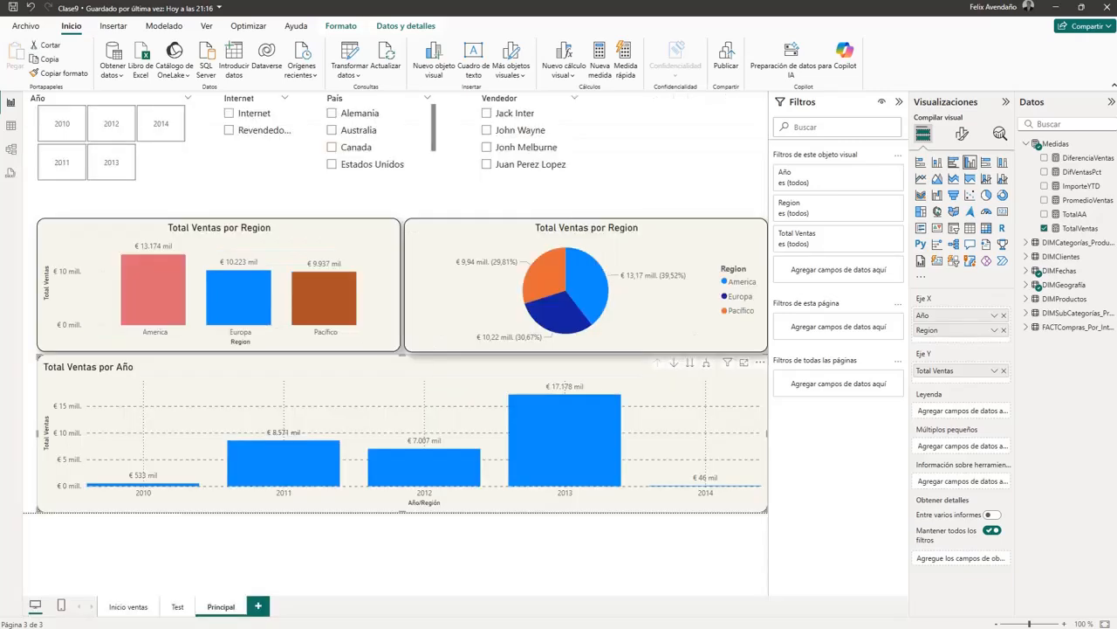
pyautogui.click(708, 366)
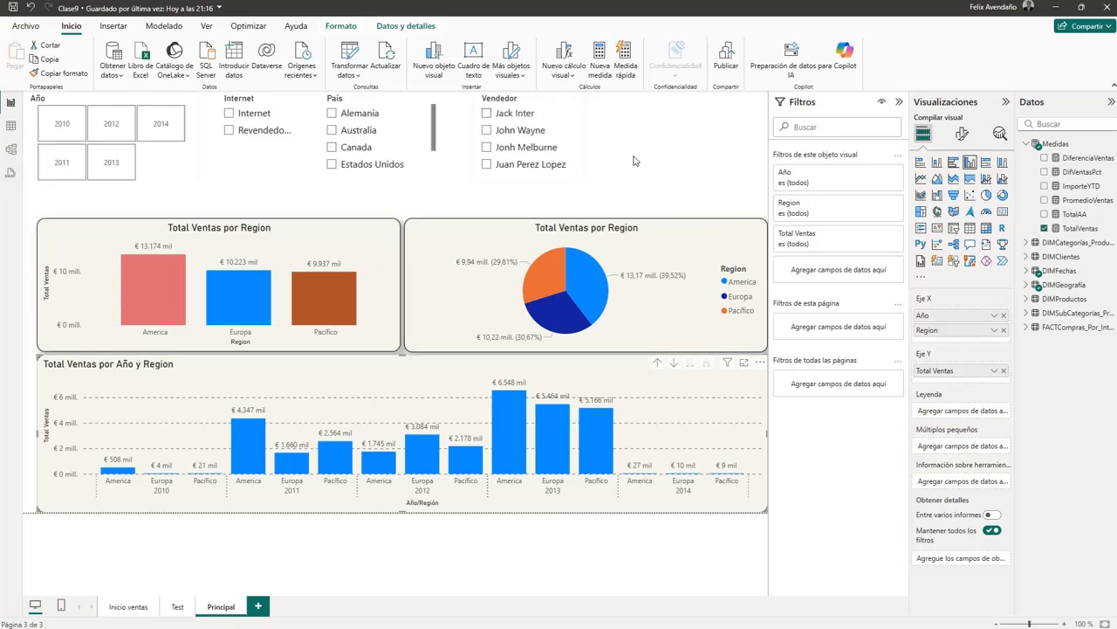
pyautogui.click(686, 155)
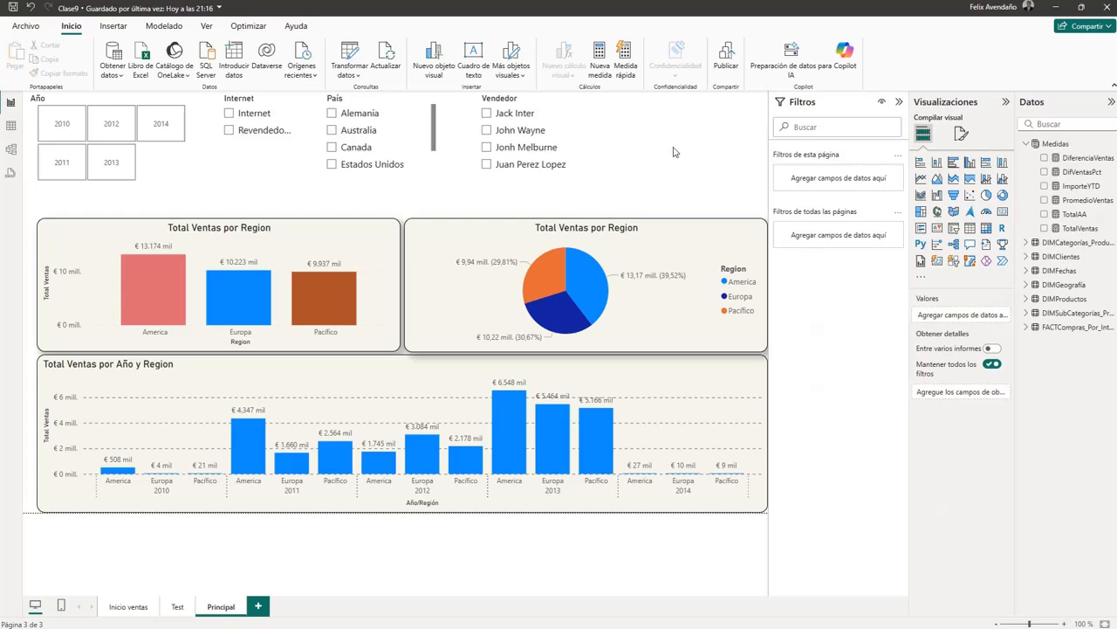
# - Review the page information settings in the Principal page's format options
pyautogui.click(962, 136)
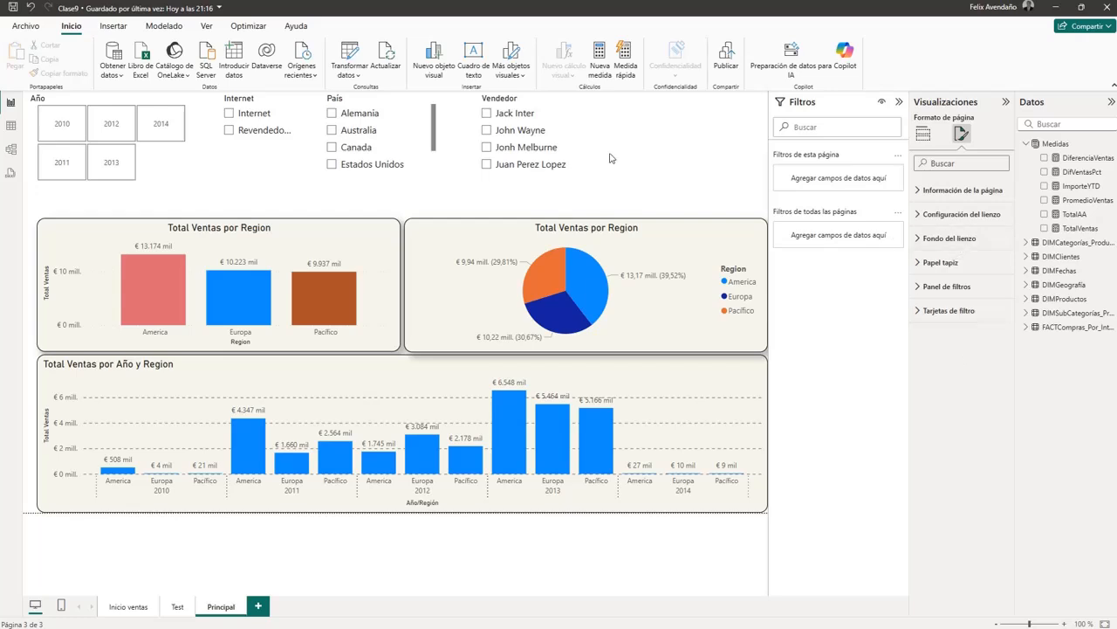
pyautogui.click(928, 191)
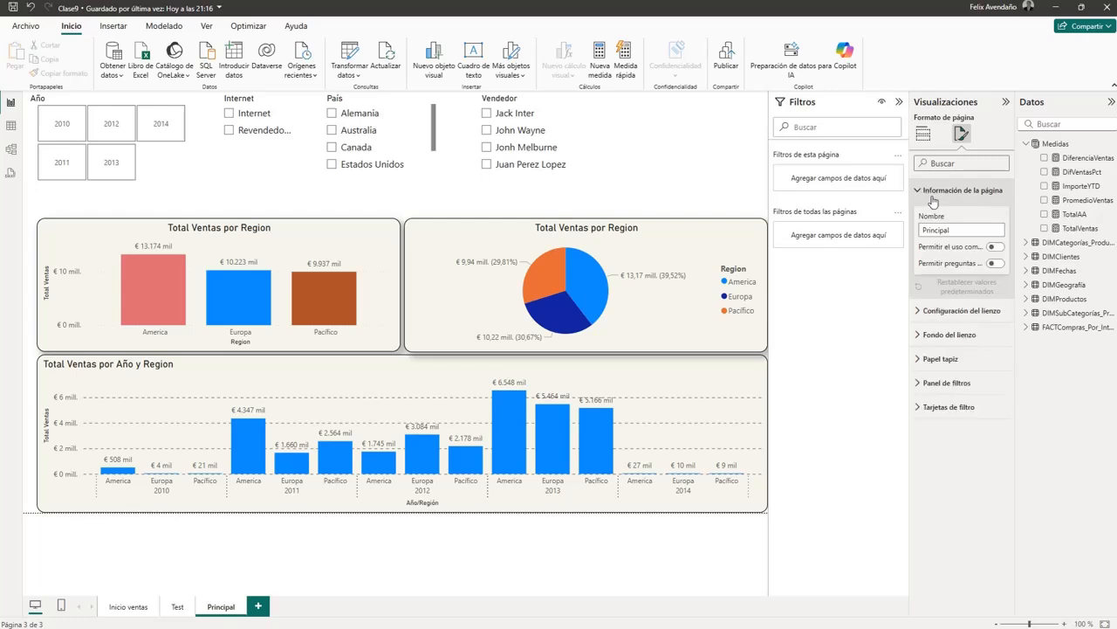
pyautogui.moveTo(961, 227); pyautogui.dragTo(937, 227)
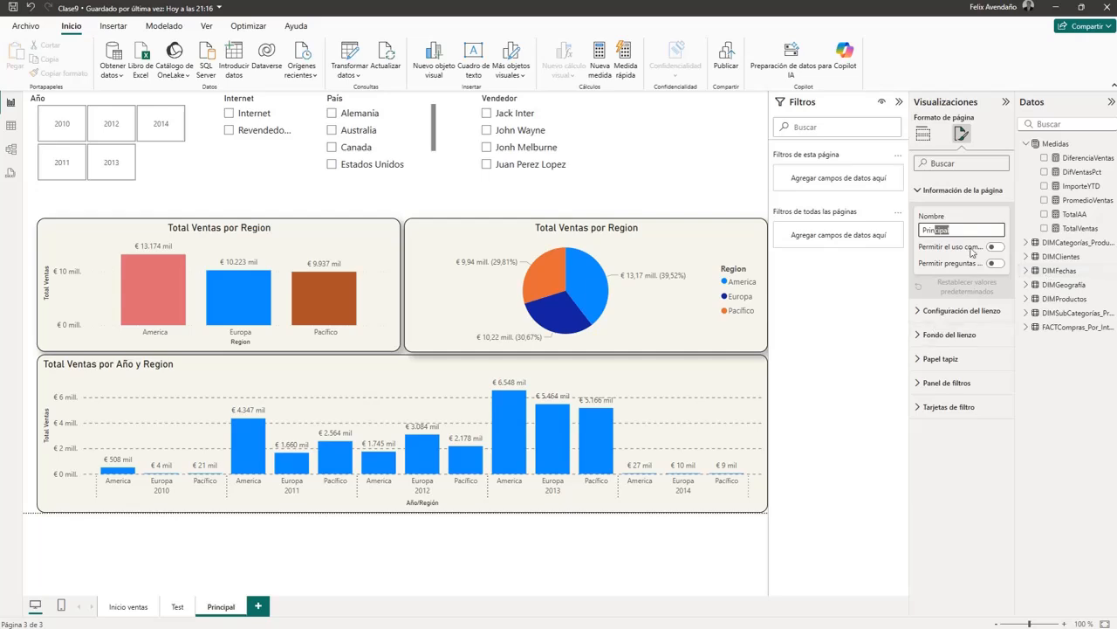
pyautogui.click(976, 218)
pyautogui.click(935, 191)
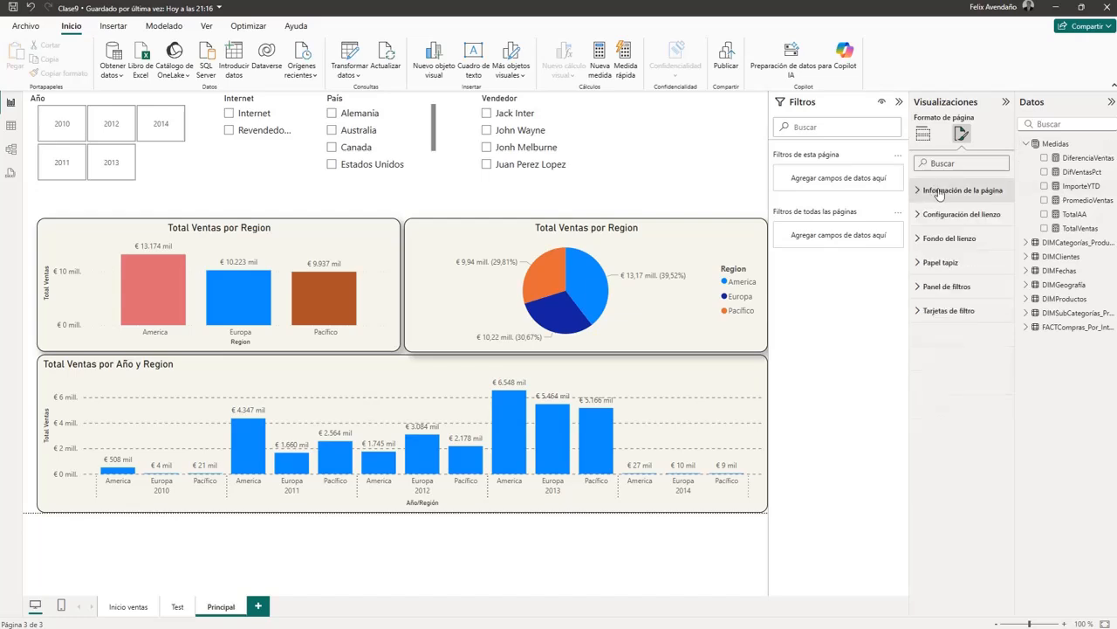
# - Set the Principal page's canvas type to Personalizado
pyautogui.click(949, 215)
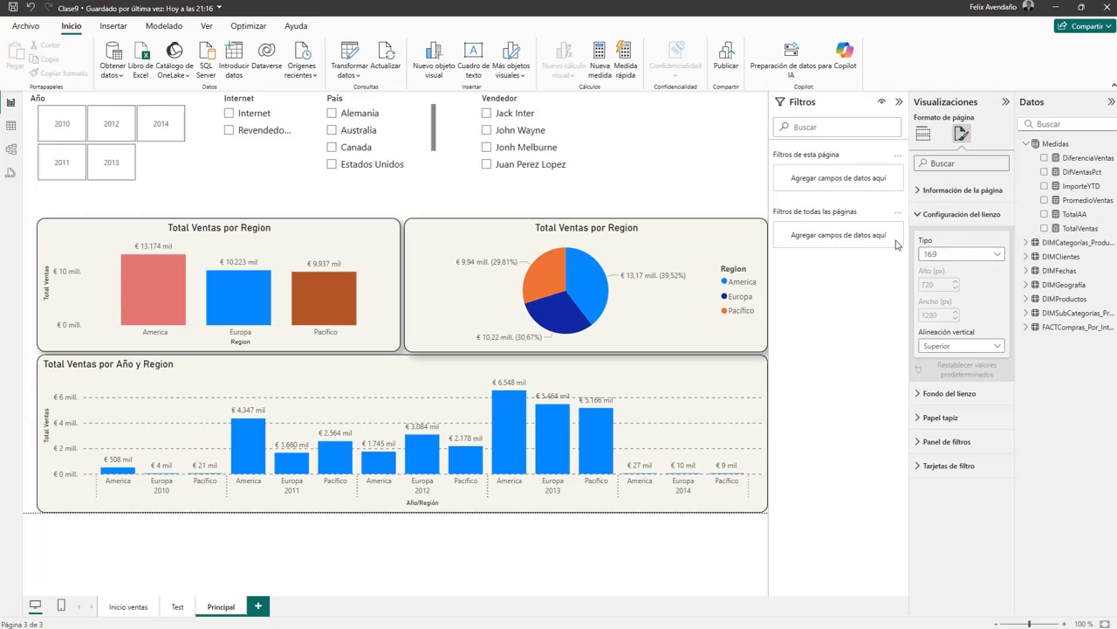
pyautogui.click(998, 256)
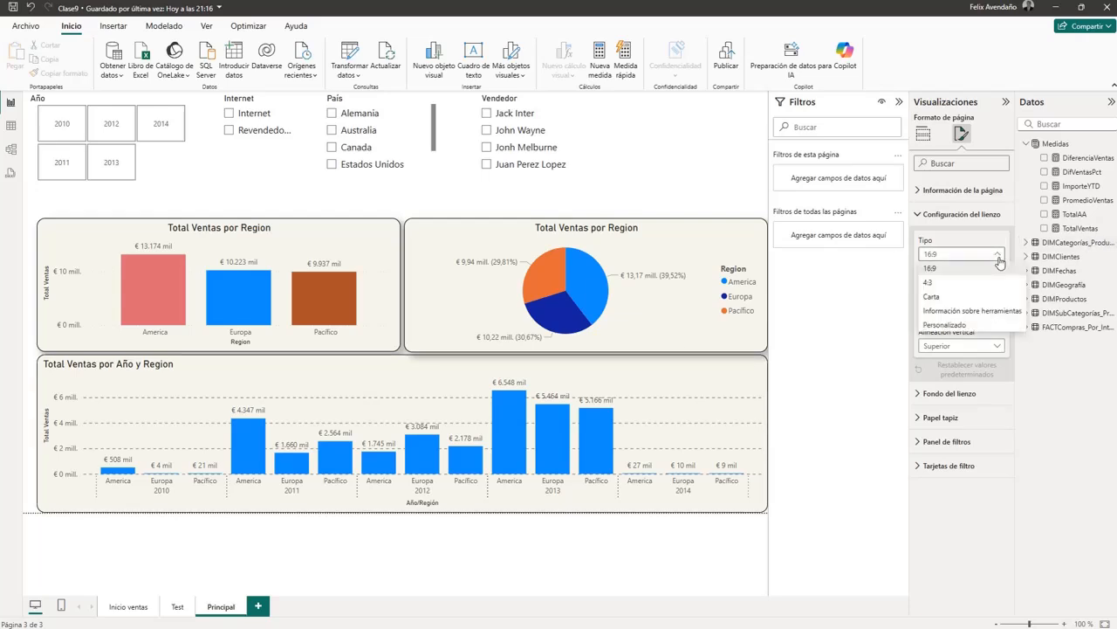
pyautogui.click(971, 250)
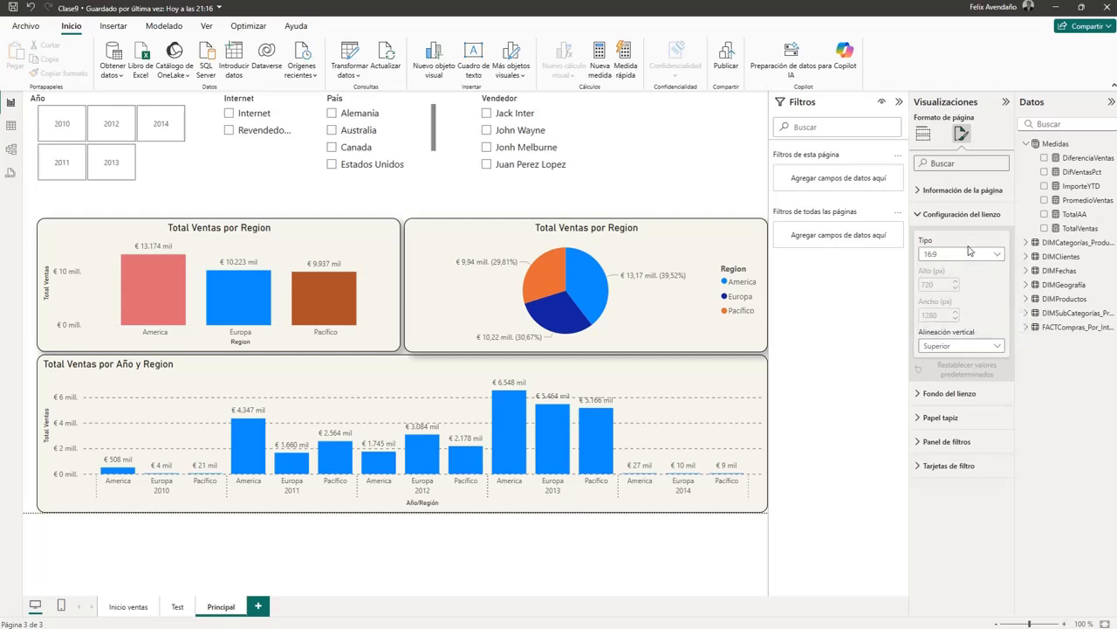
pyautogui.click(954, 264)
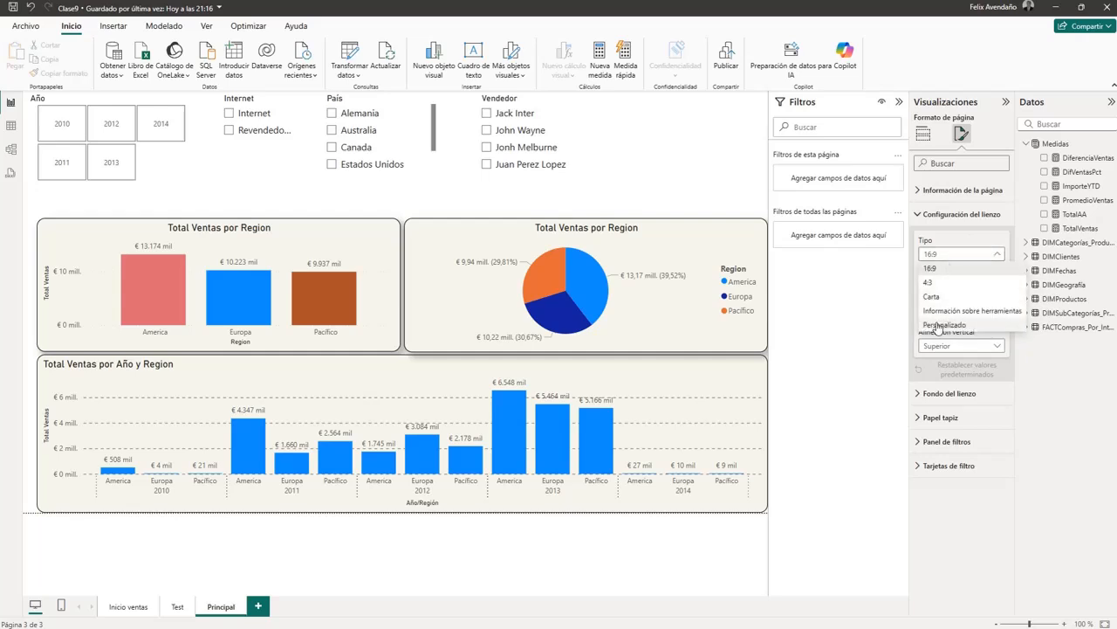
pyautogui.click(936, 330)
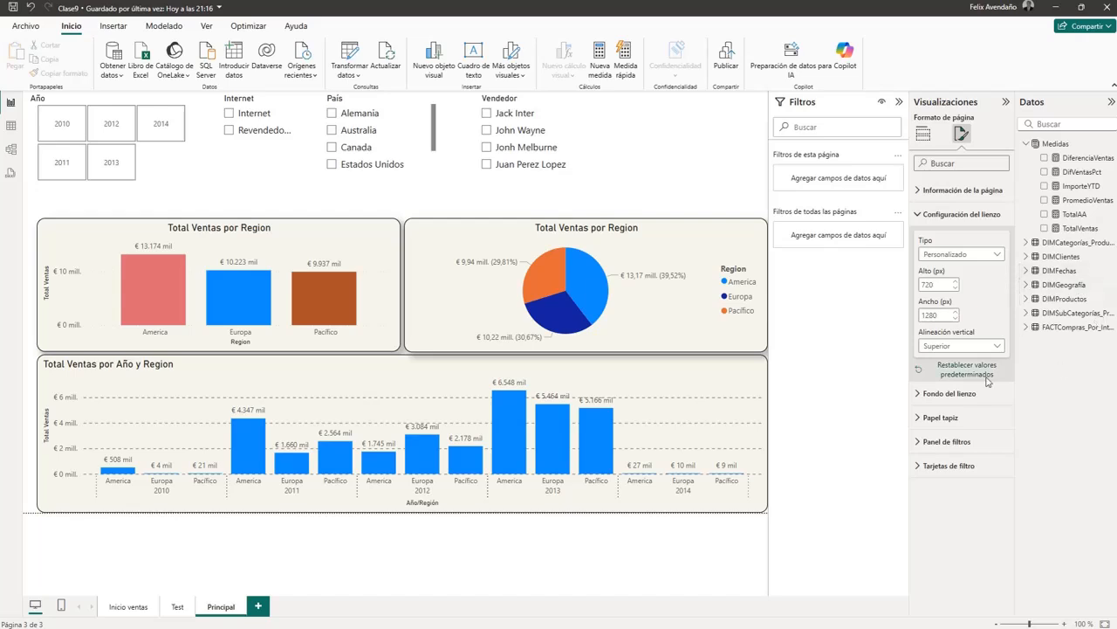
# - Examine the page's canvas background settings and the gallery of available report themes
pyautogui.click(952, 393)
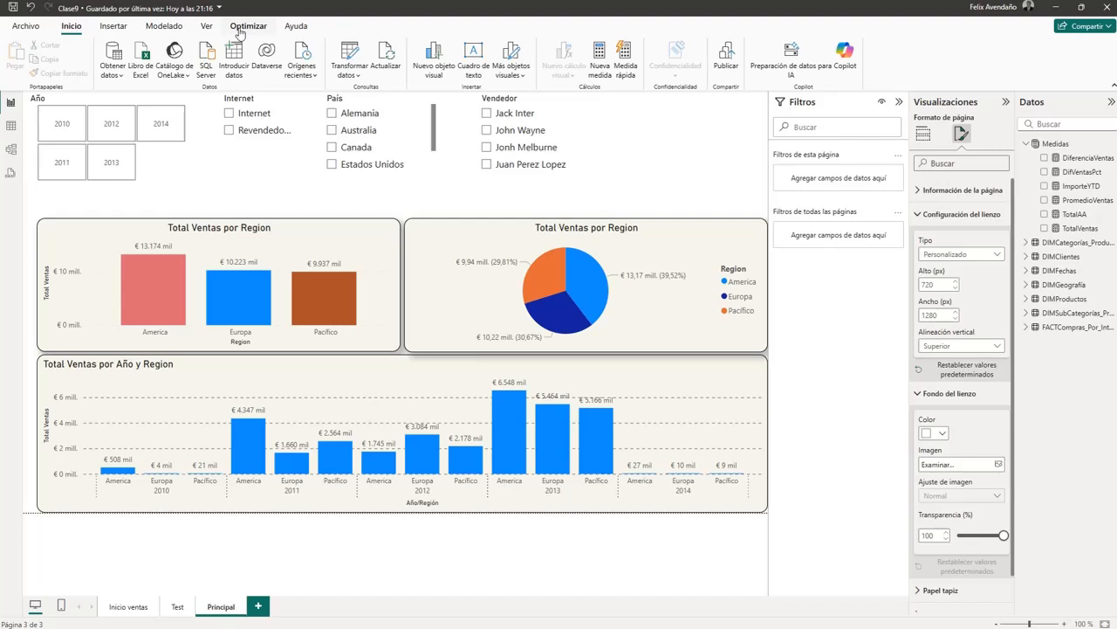
pyautogui.click(206, 26)
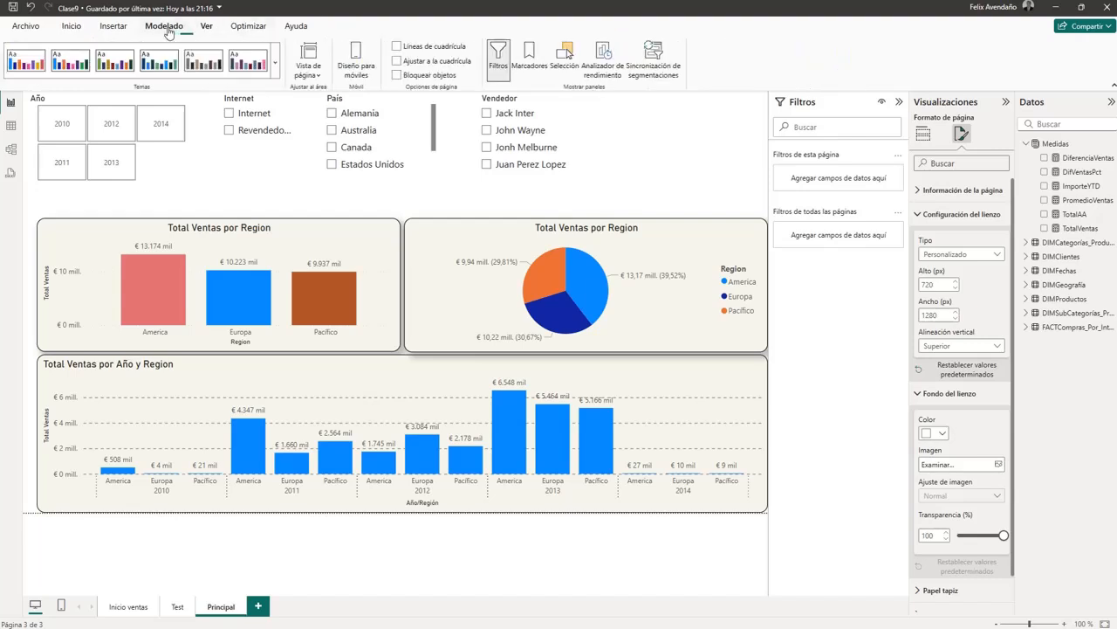
pyautogui.click(276, 68)
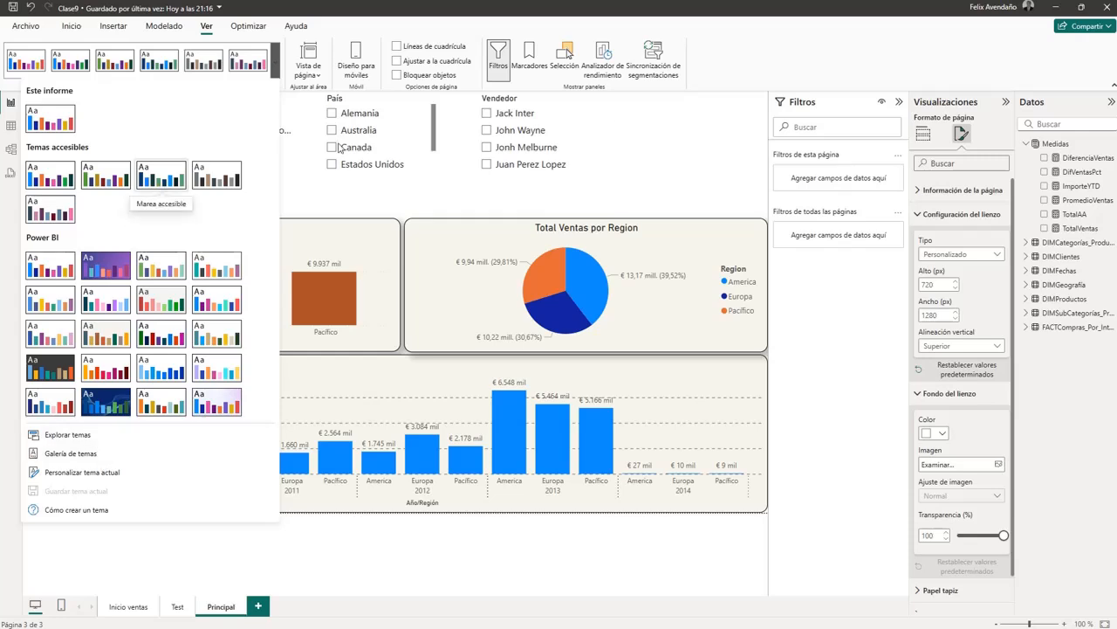
pyautogui.click(682, 125)
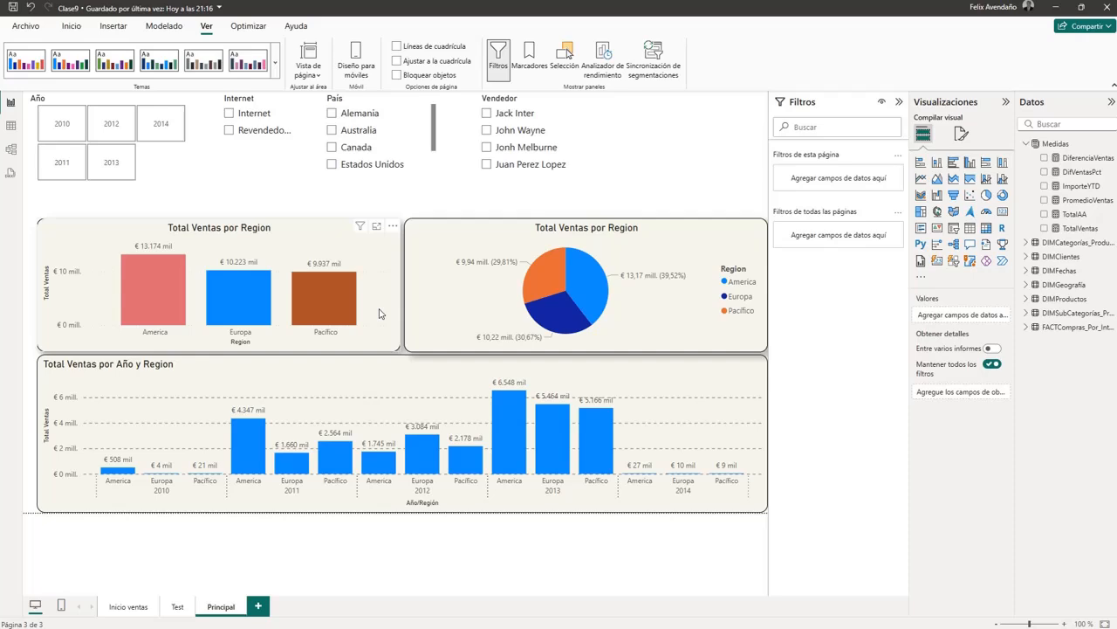
# - Add a constant line to the Total Ventas por Region column chart from its analytics options
pyautogui.click(296, 237)
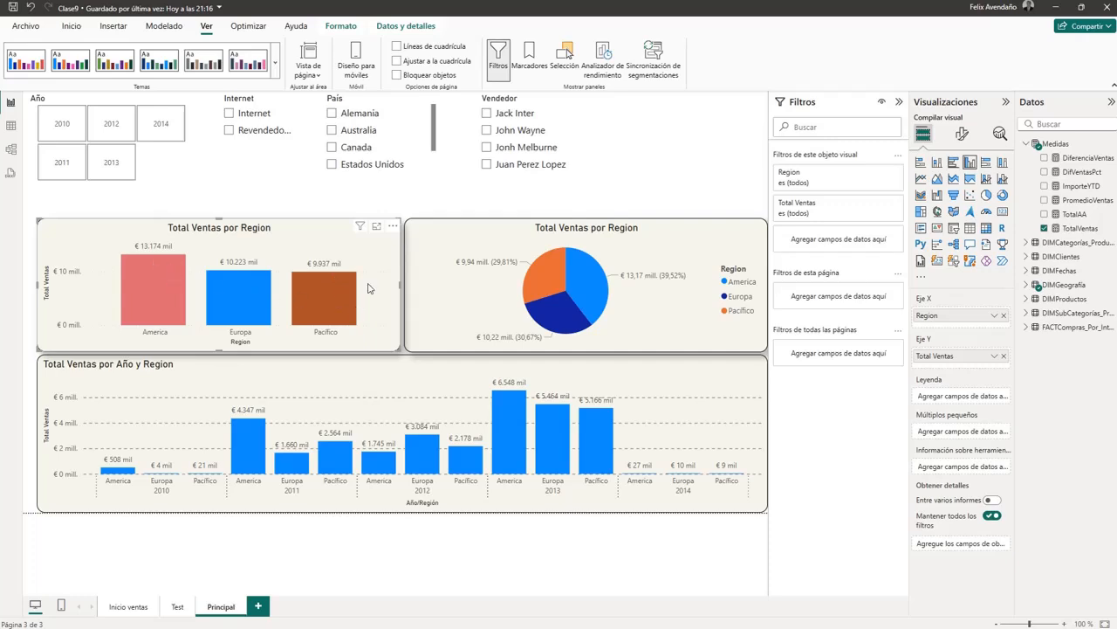
pyautogui.moveTo(368, 287)
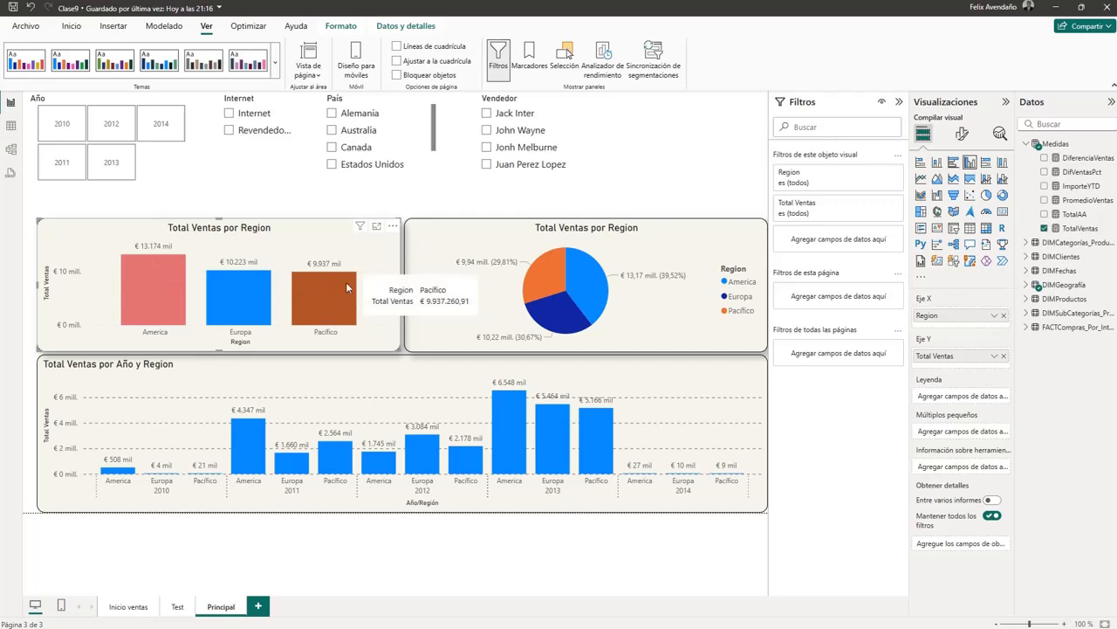
pyautogui.click(999, 135)
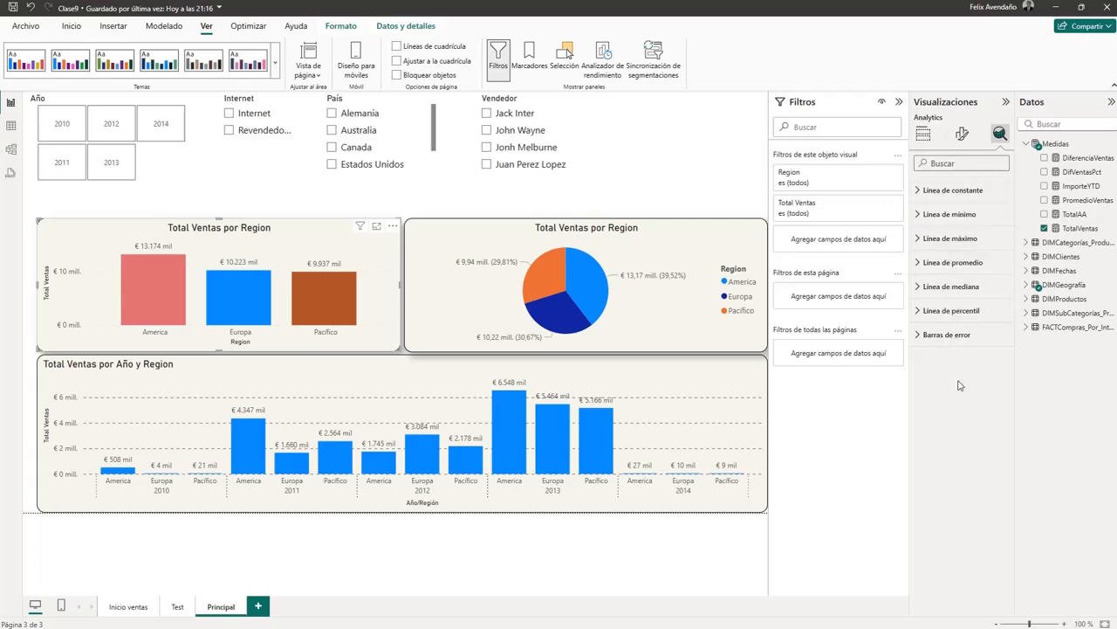
pyautogui.click(953, 192)
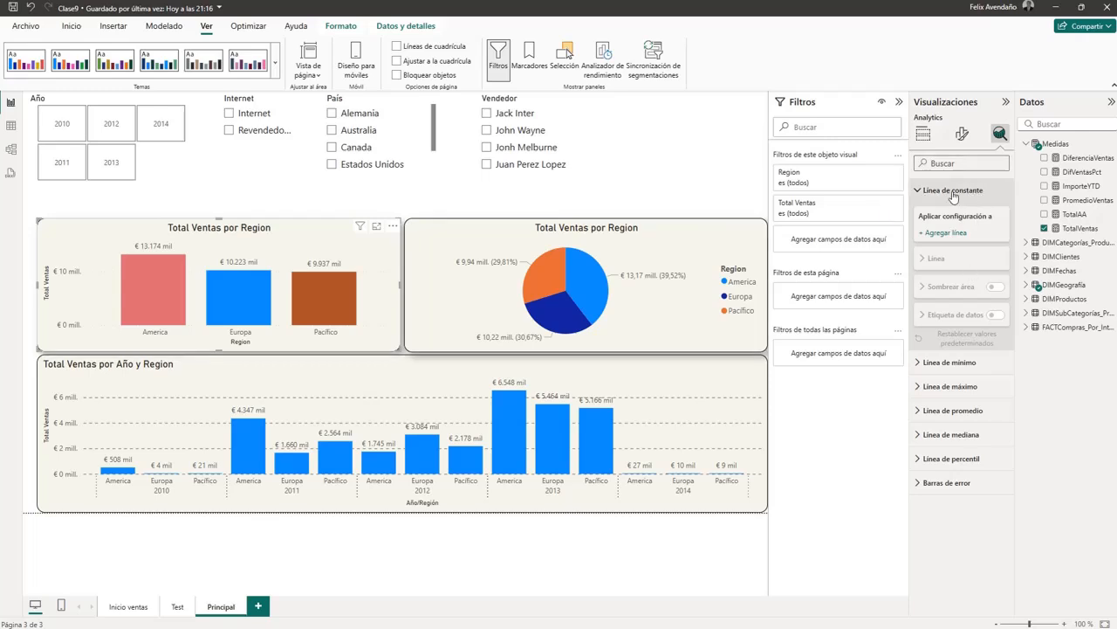
pyautogui.click(946, 234)
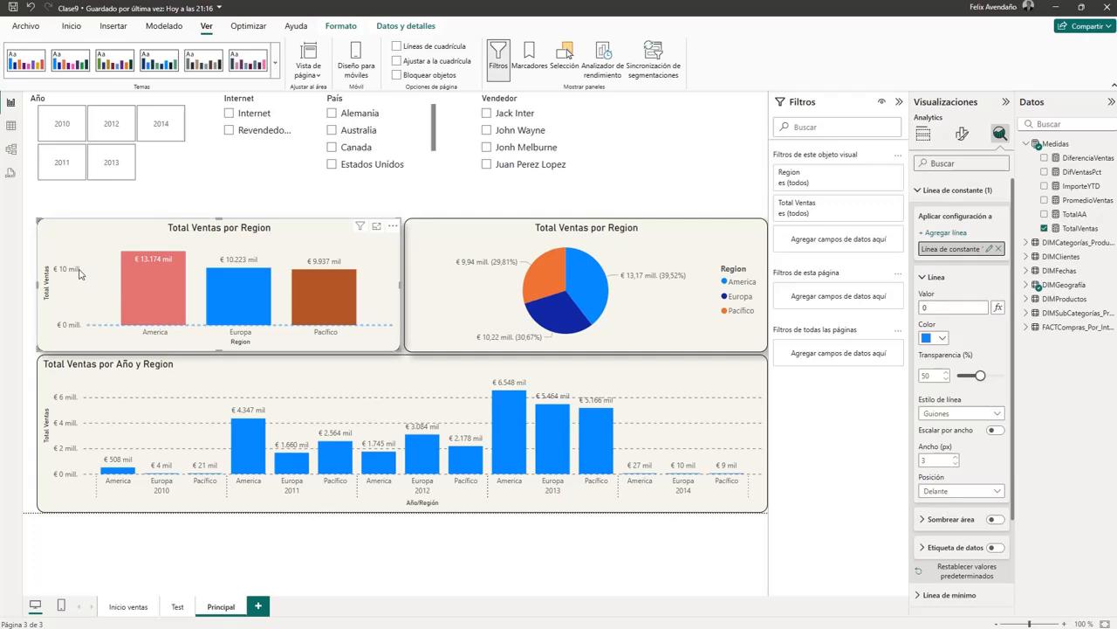
# - Set the constant line's value to 10000 and its color to the red theme color
pyautogui.click(956, 308)
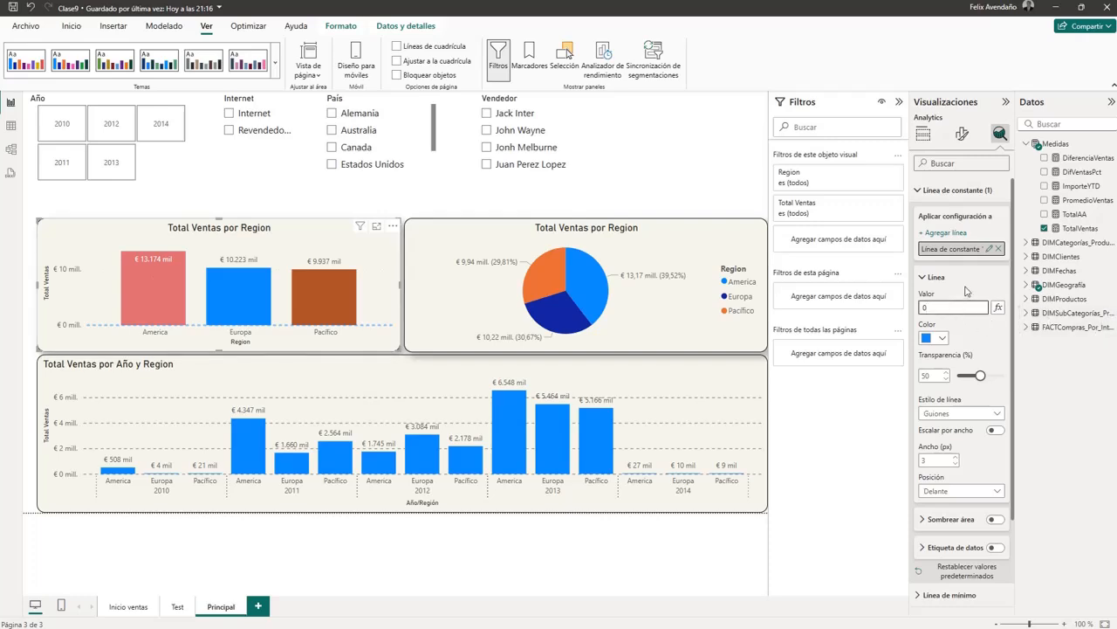
pyautogui.press('BackSpace')
pyautogui.write('10000')
pyautogui.click(941, 343)
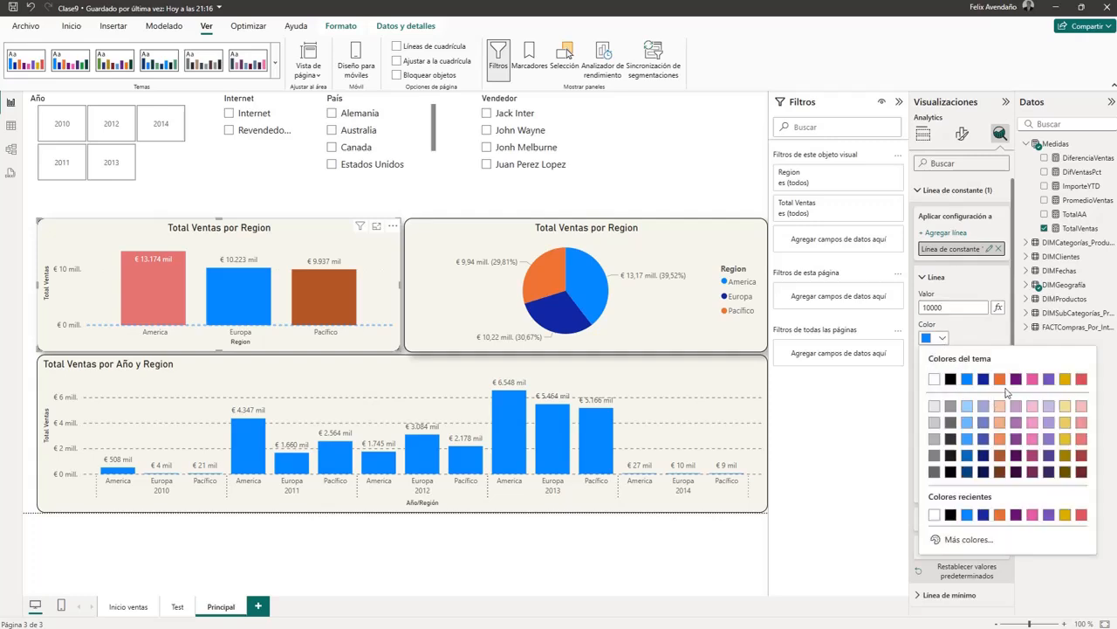
pyautogui.click(1082, 380)
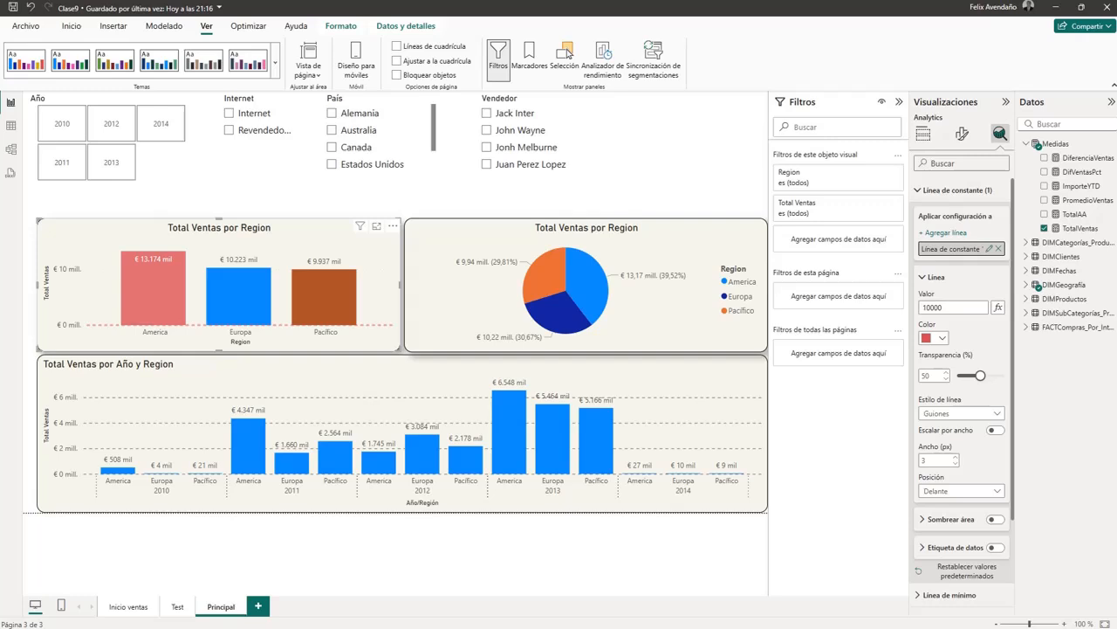
# - Raise the constant line's value to 10000000
pyautogui.click(955, 306)
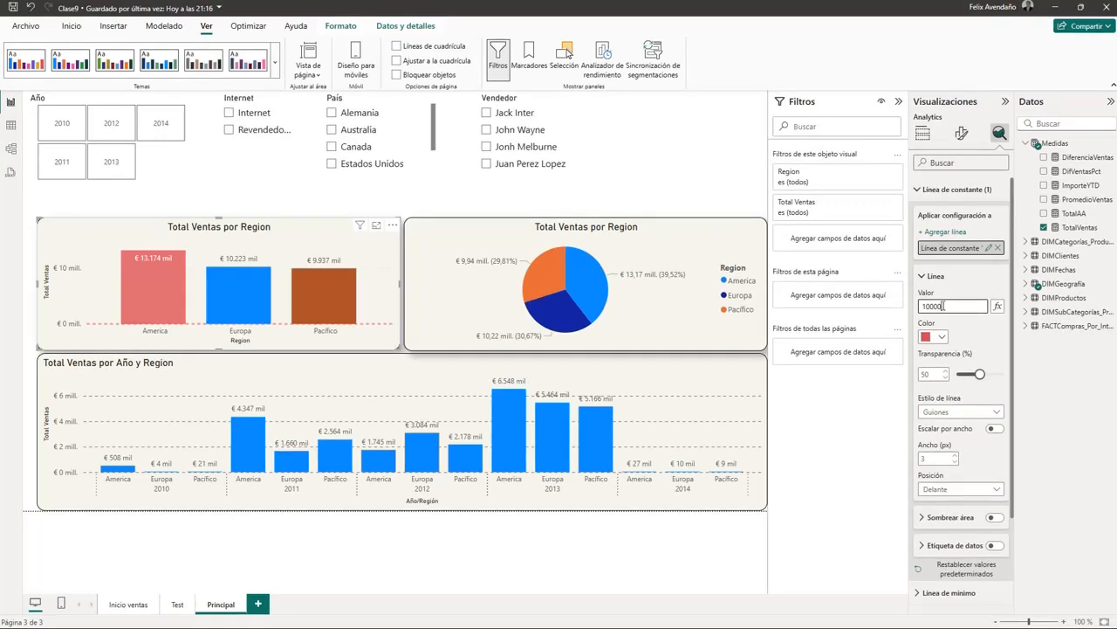
pyautogui.write('00')
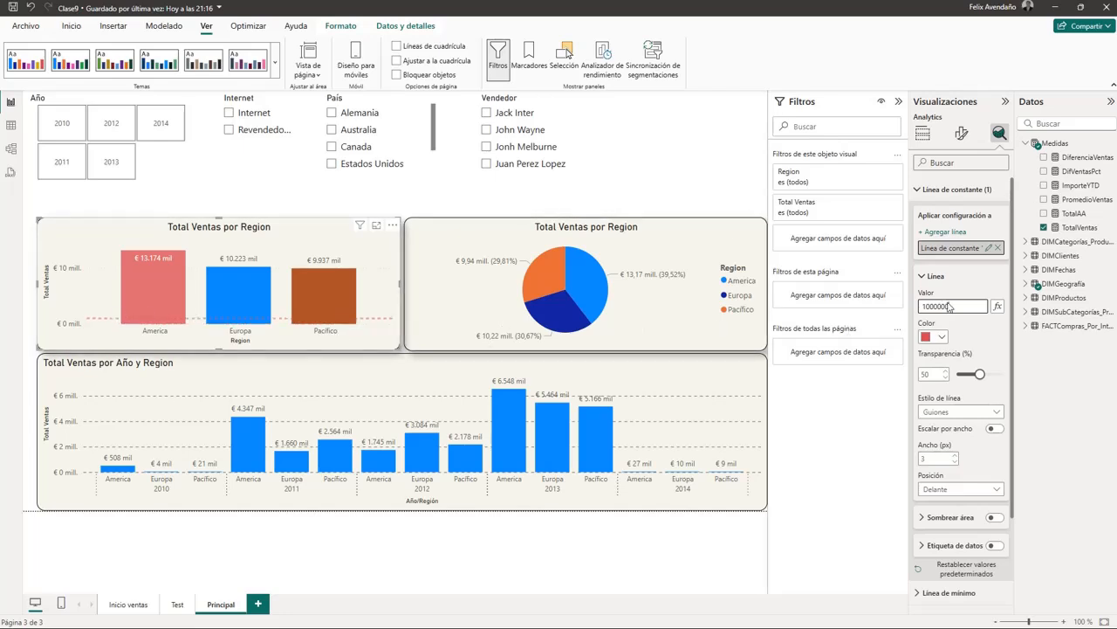
pyautogui.write('0')
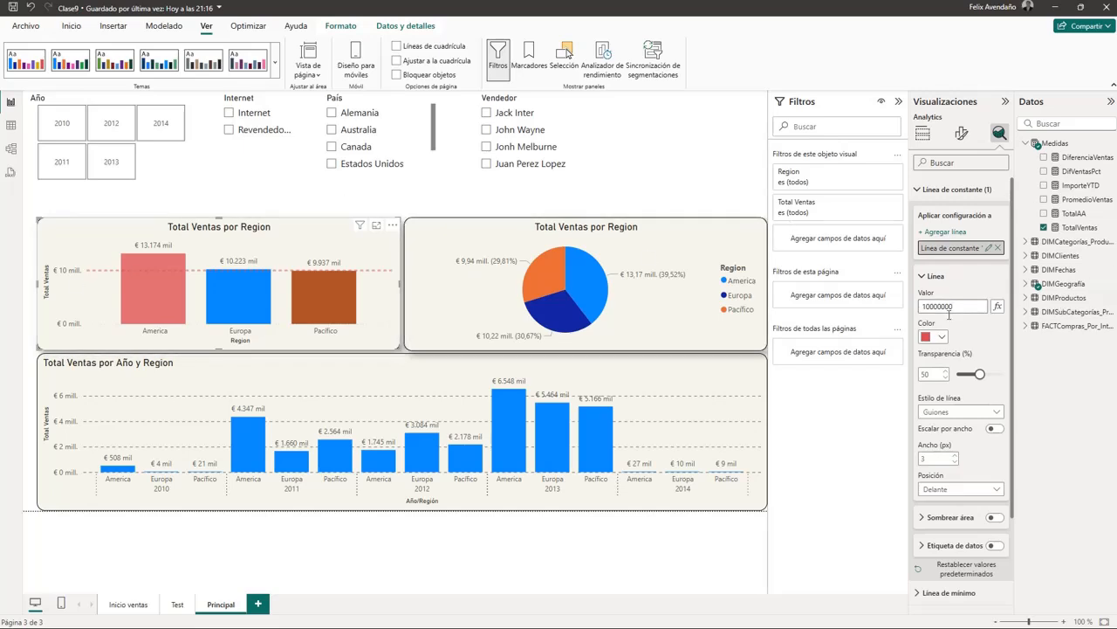
# - Add a median line for the Total Ventas series to the Total Ventas por Region column chart
pyautogui.scroll(-3, 943, 331)
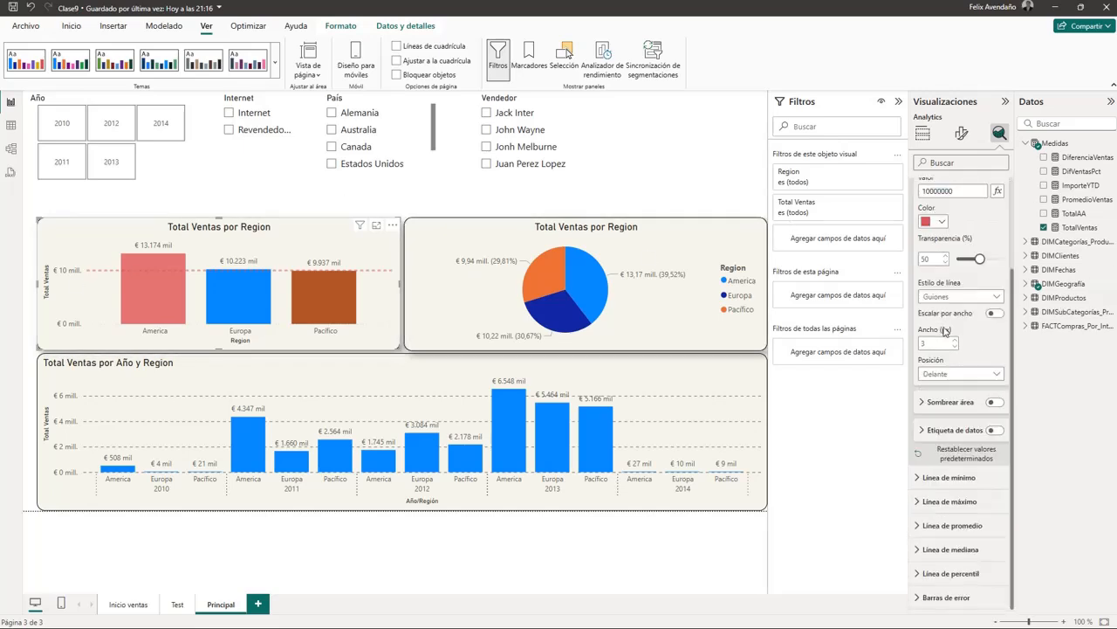
pyautogui.click(950, 550)
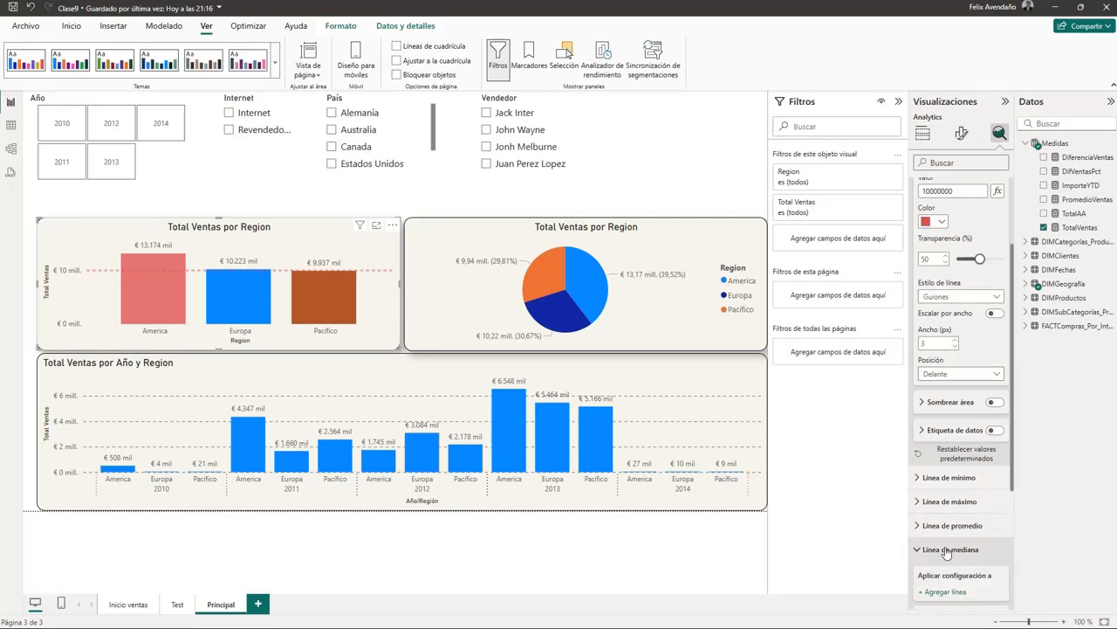
pyautogui.scroll(-3, 965, 548)
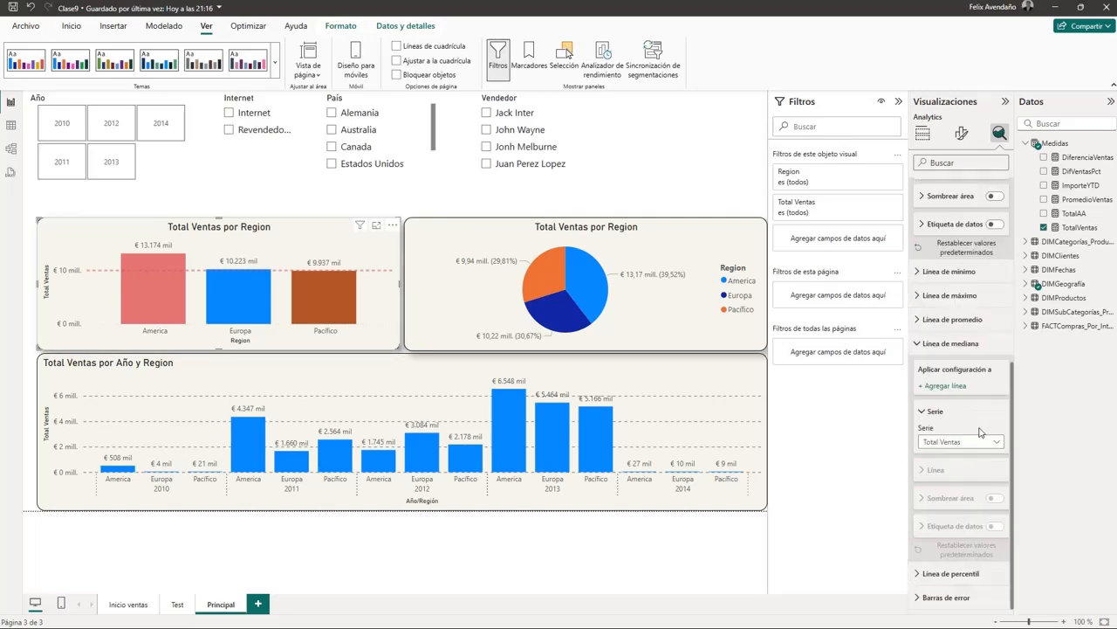
pyautogui.click(950, 386)
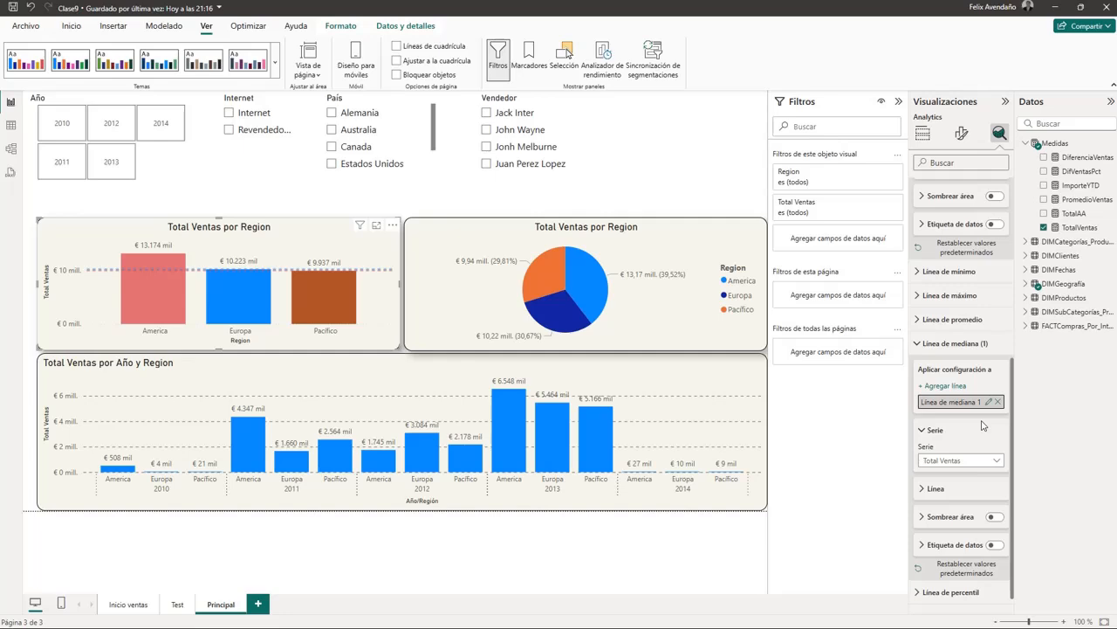
# - Try a light gold color on the median line, and settle on a blue shade from the theme palette
pyautogui.scroll(-1, 984, 425)
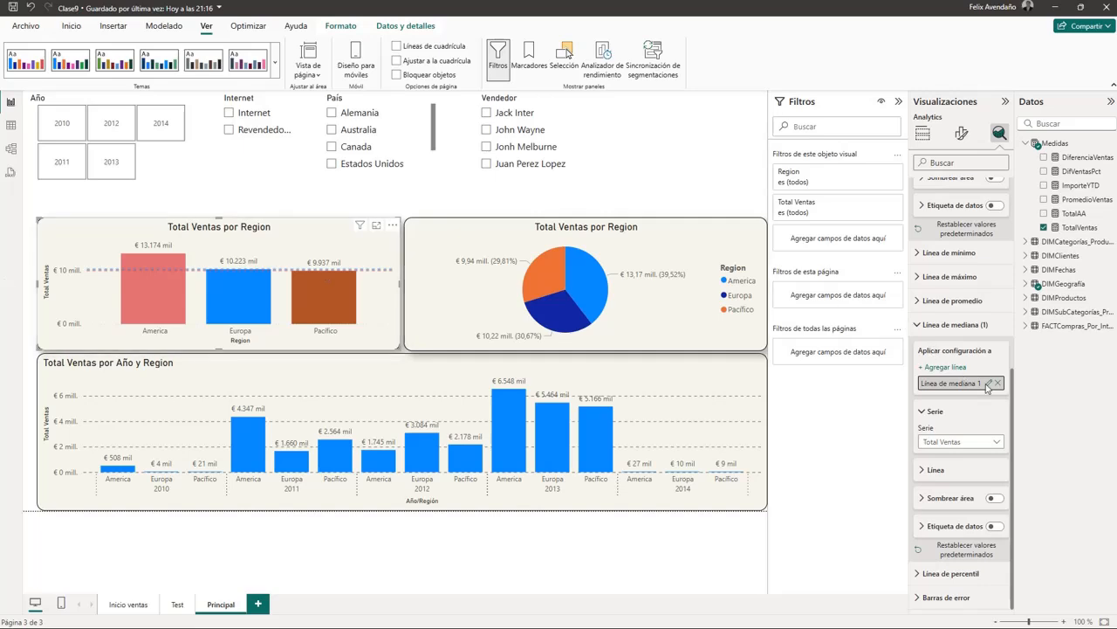
pyautogui.click(933, 470)
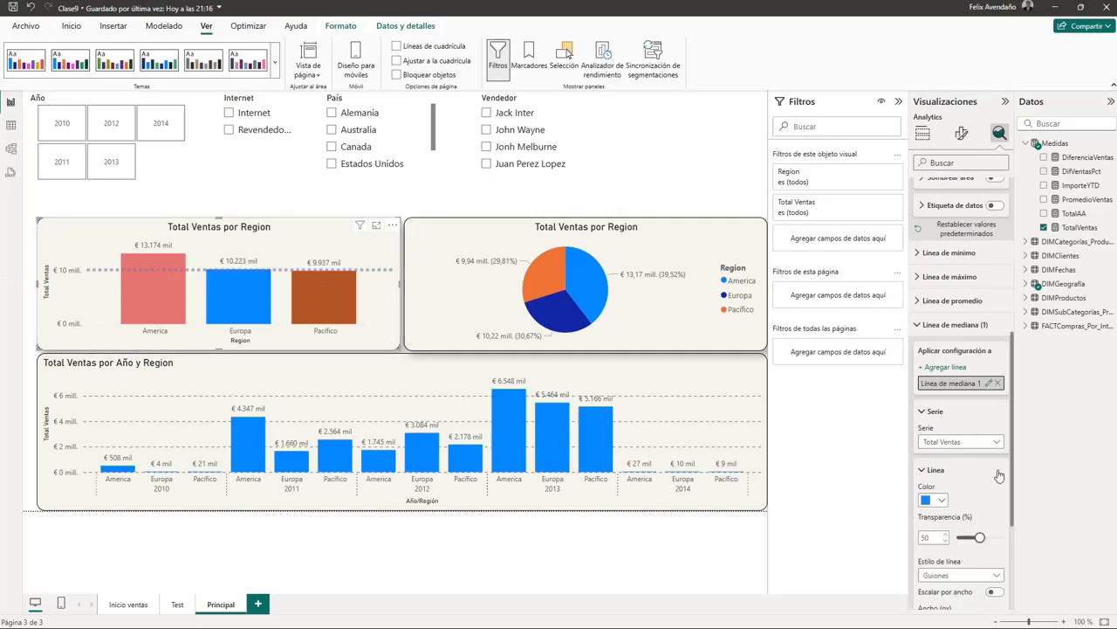
pyautogui.scroll(-3, 999, 476)
pyautogui.click(942, 328)
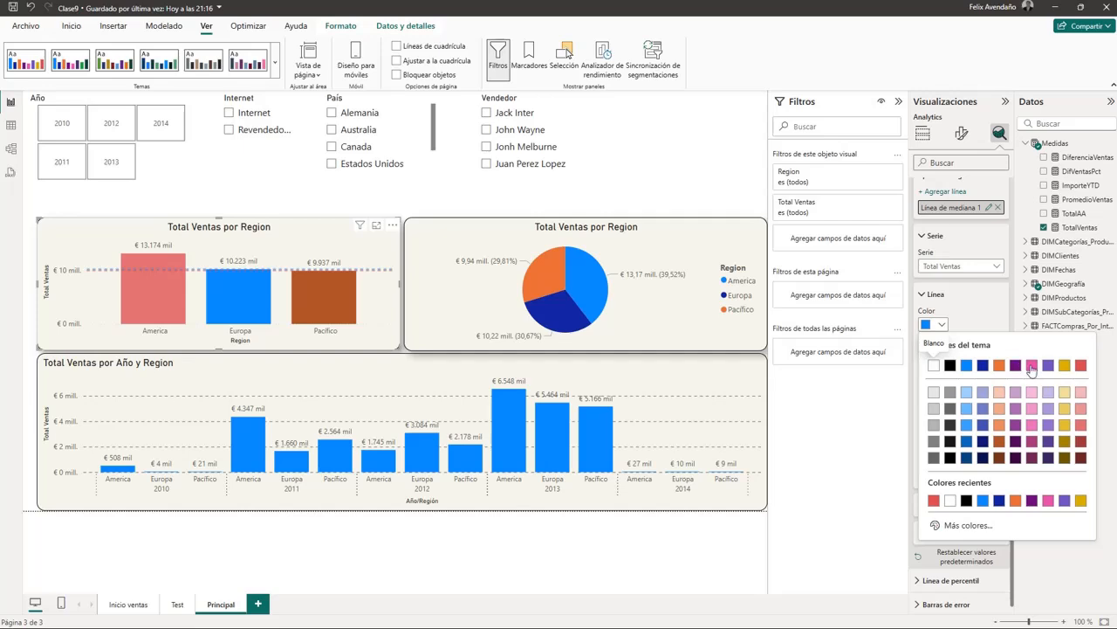
pyautogui.click(1064, 410)
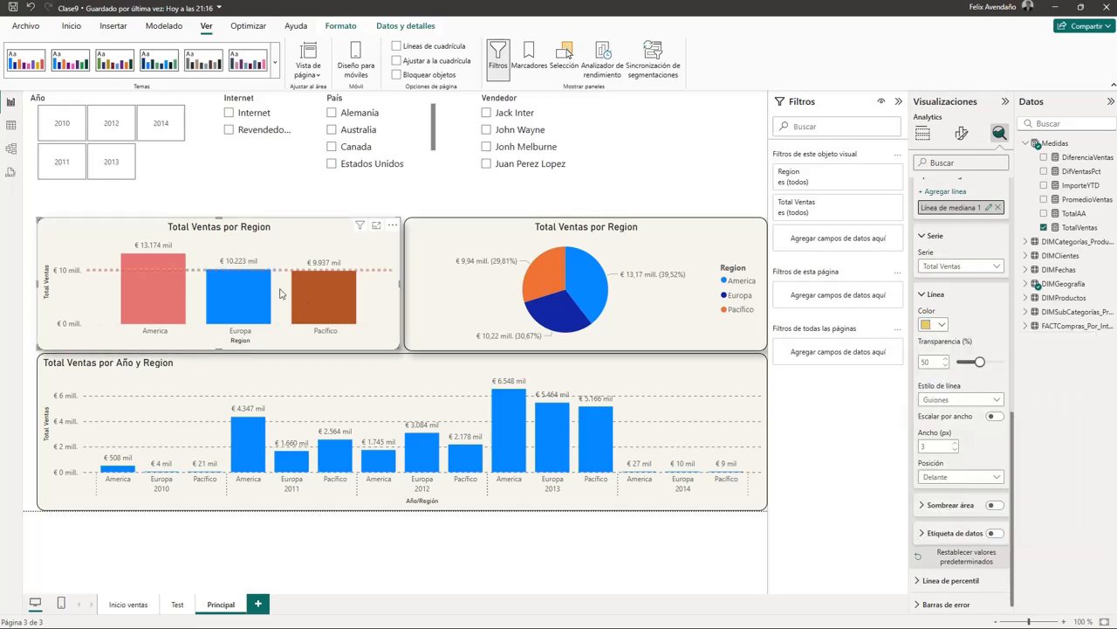
pyautogui.click(942, 324)
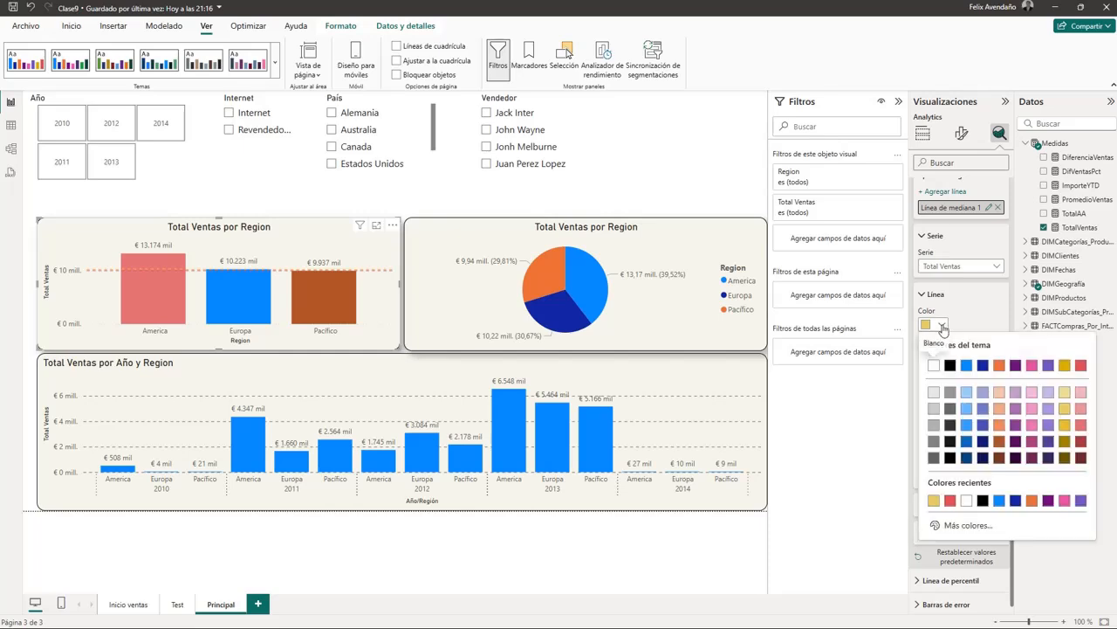
pyautogui.click(967, 425)
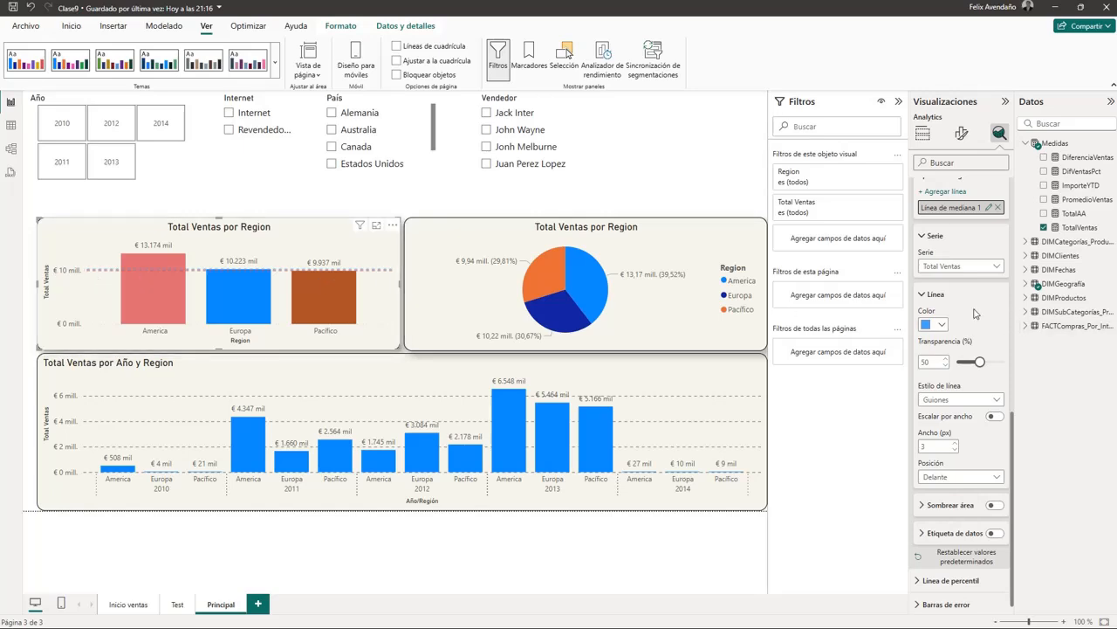
# - Set the line style of the median line to Sólido
pyautogui.scroll(4, 975, 314)
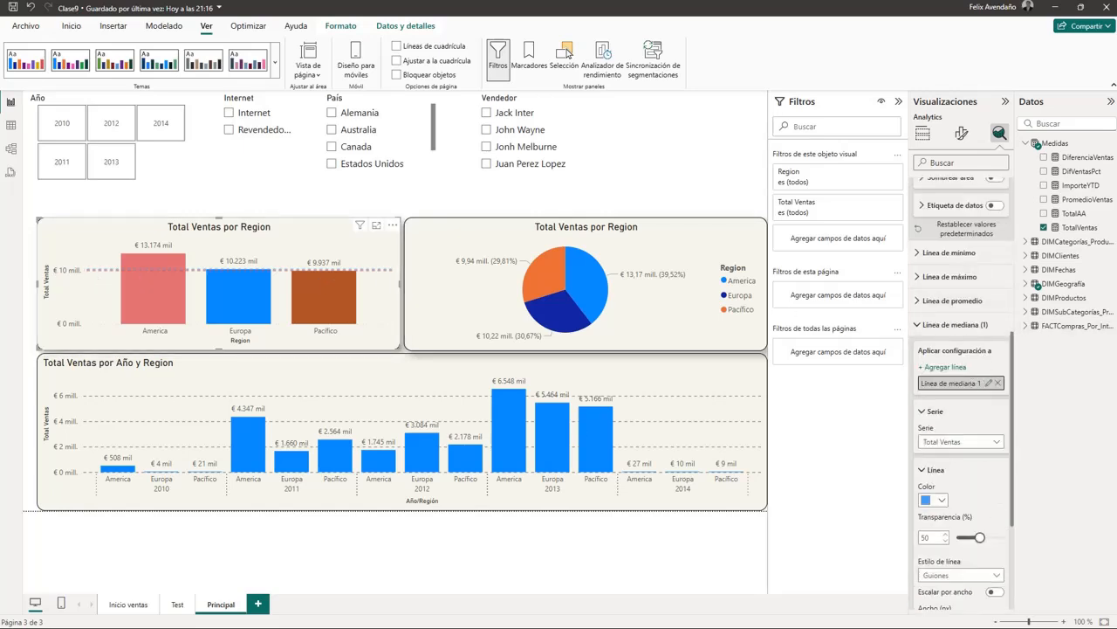
pyautogui.scroll(-4, 961, 393)
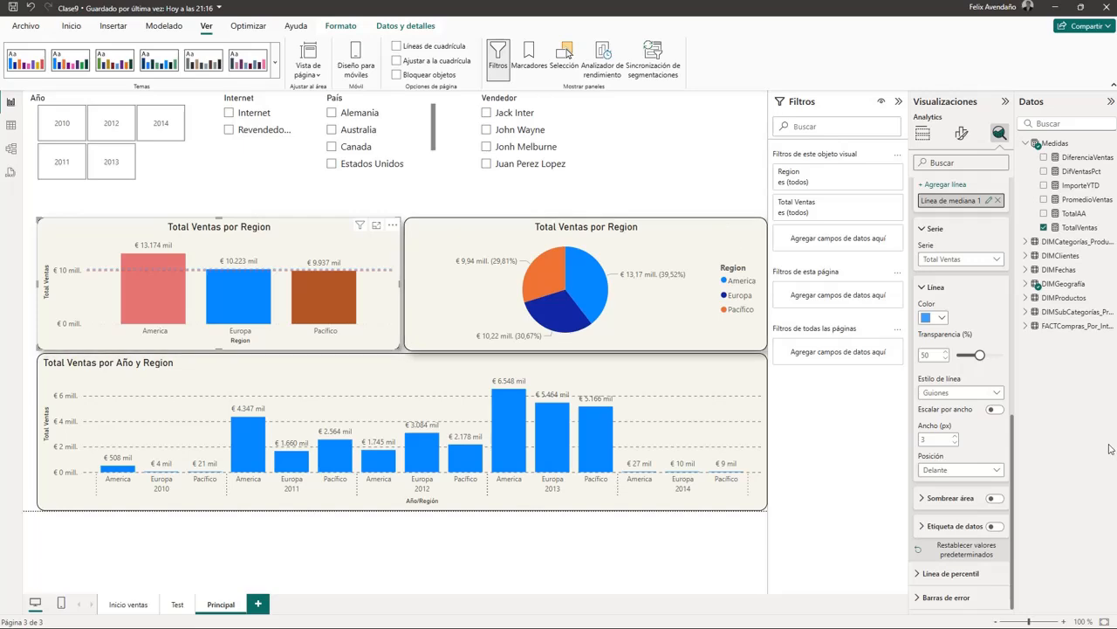
pyautogui.click(996, 392)
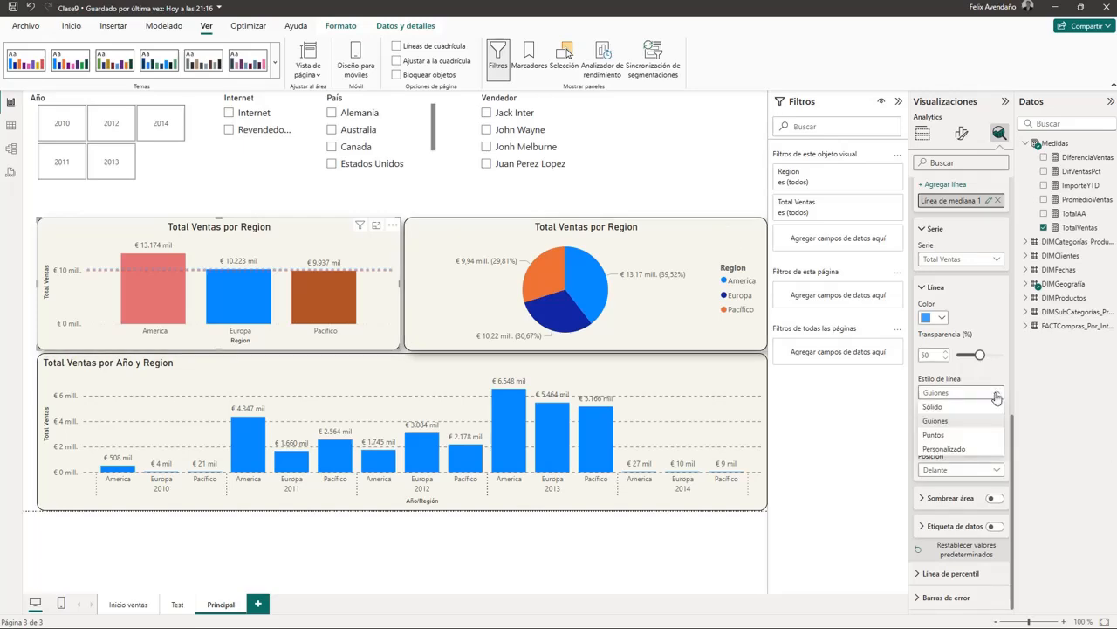
pyautogui.click(934, 407)
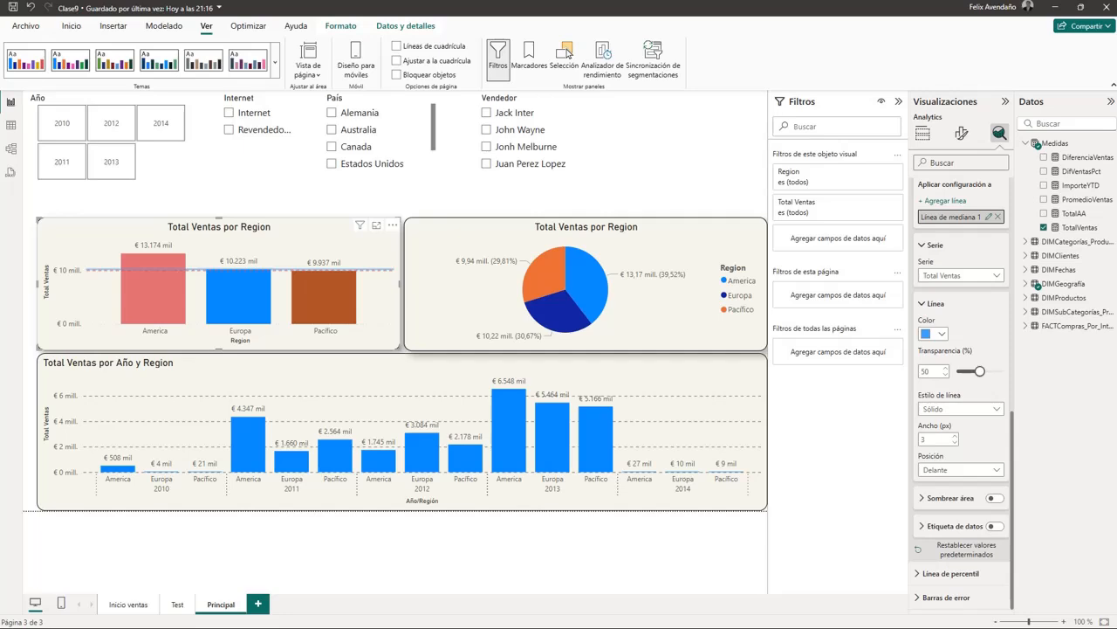
# - Turn on the median line's data label and set its style to Ambas so it shows both name and value
pyautogui.click(996, 528)
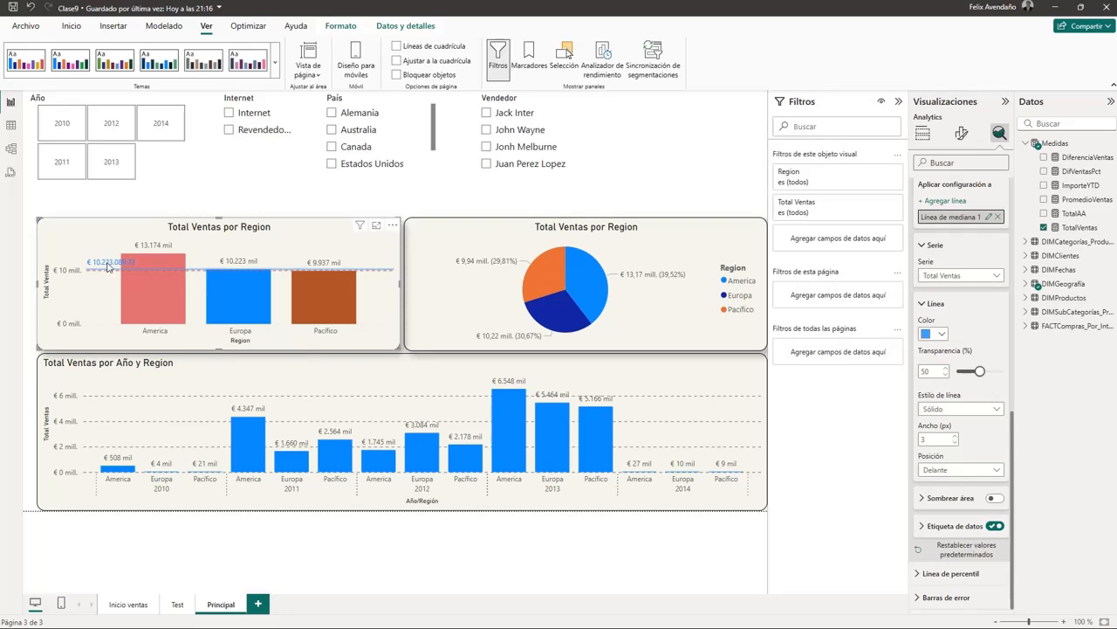
pyautogui.moveTo(135, 268)
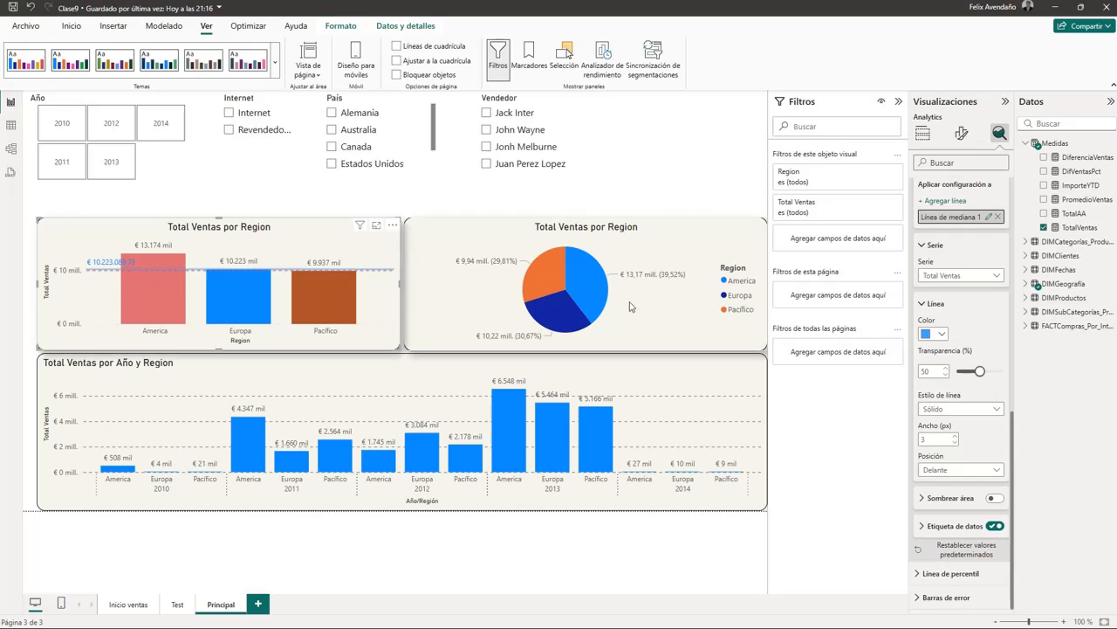
pyautogui.click(960, 527)
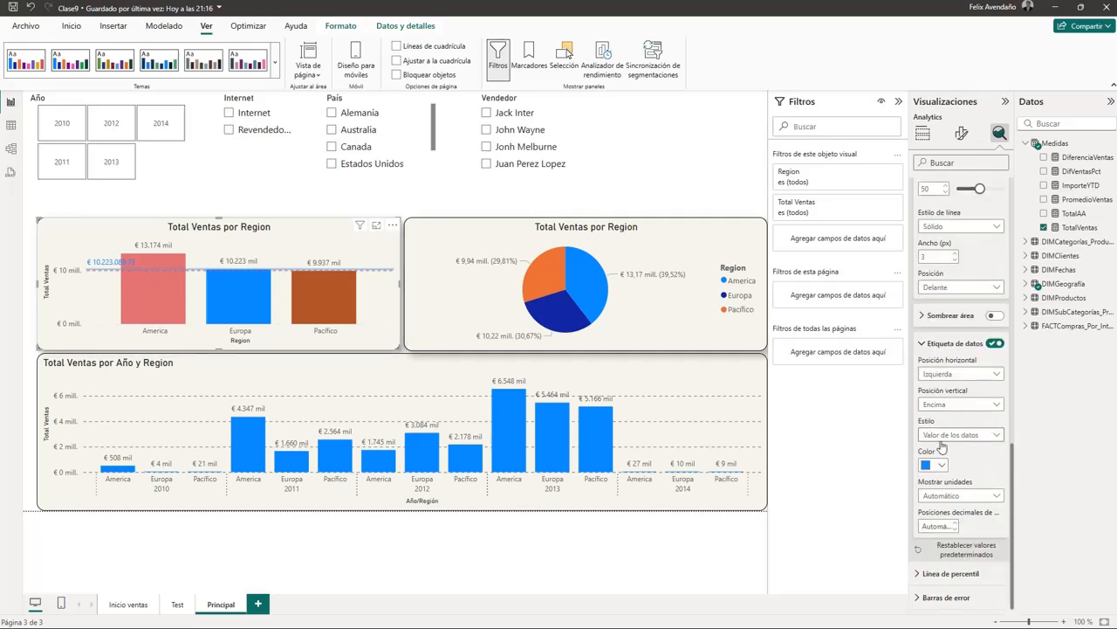
pyautogui.click(978, 435)
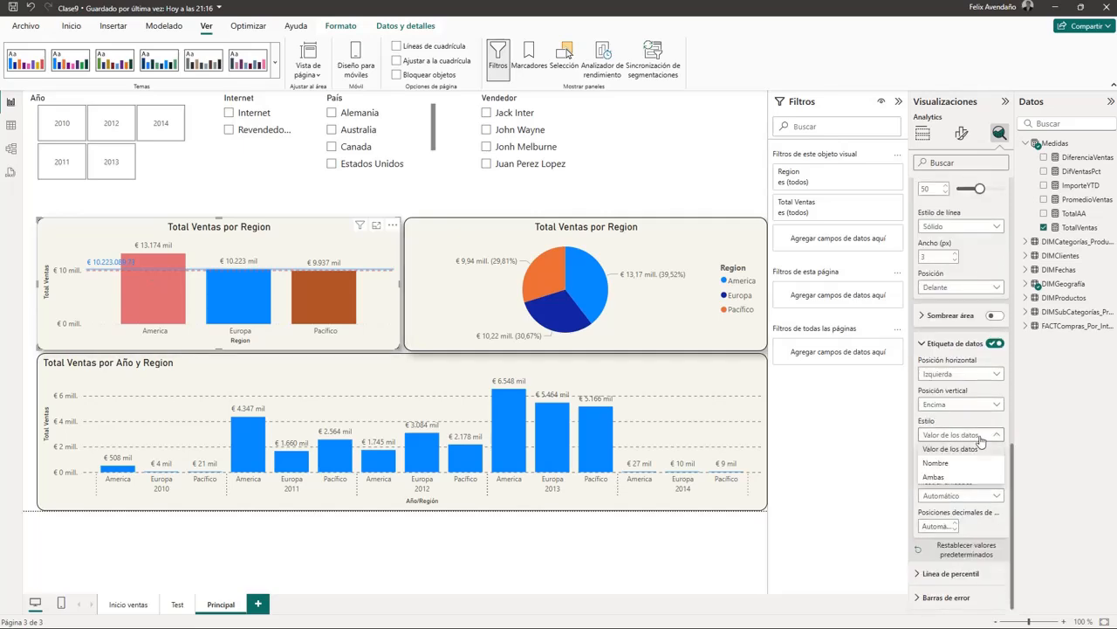
pyautogui.click(946, 477)
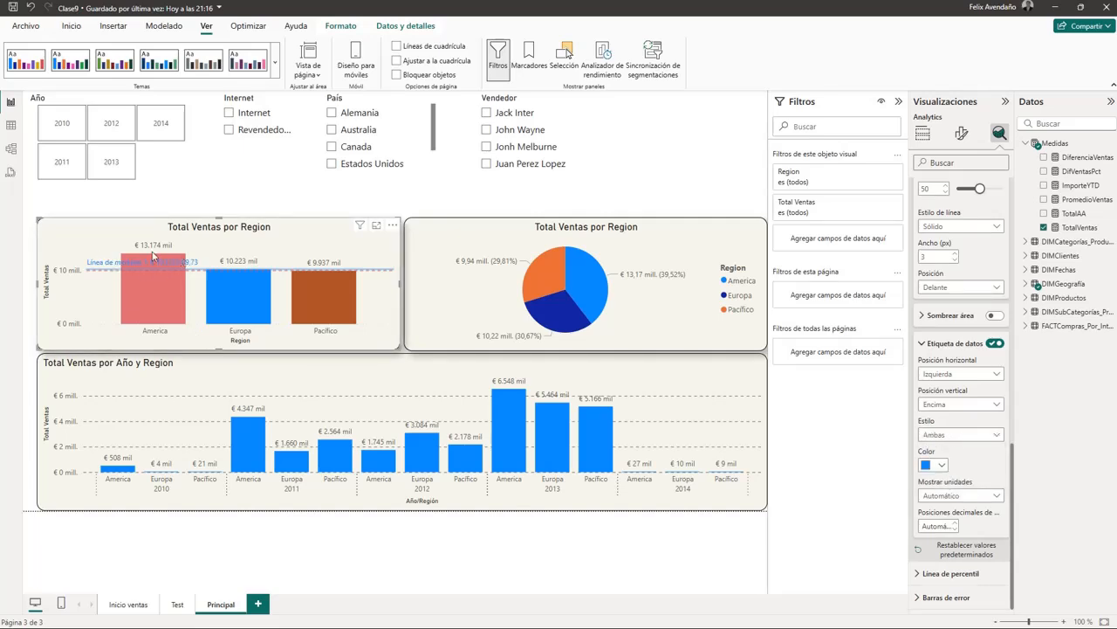
pyautogui.moveTo(172, 265)
# - Delete the constant line from the Total Ventas por Region column chart
pyautogui.scroll(3, 971, 304)
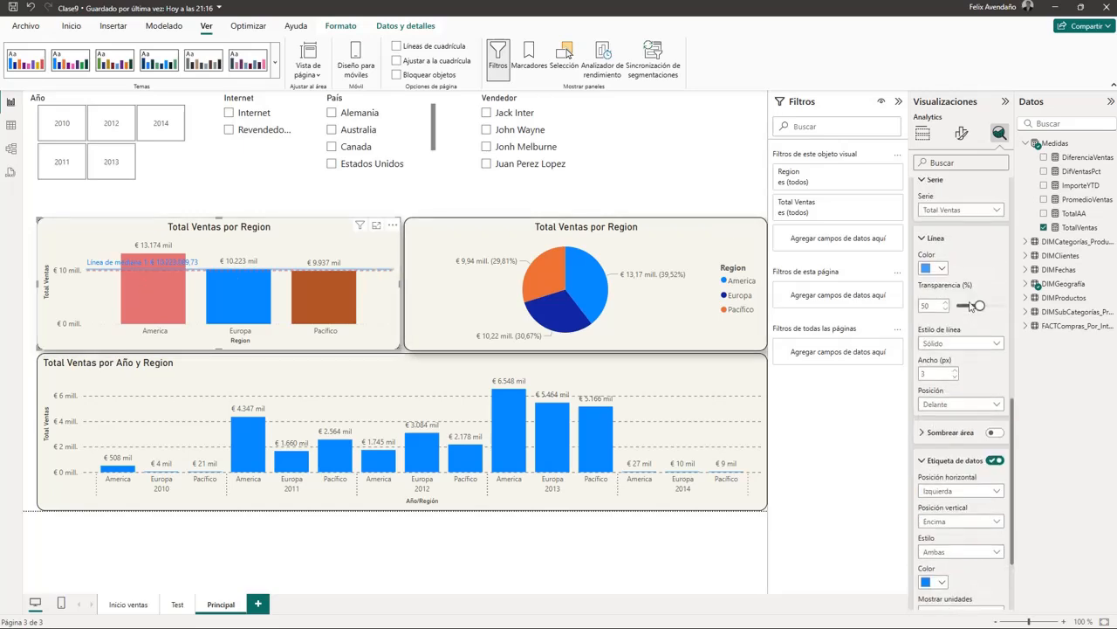
pyautogui.scroll(1, 971, 306)
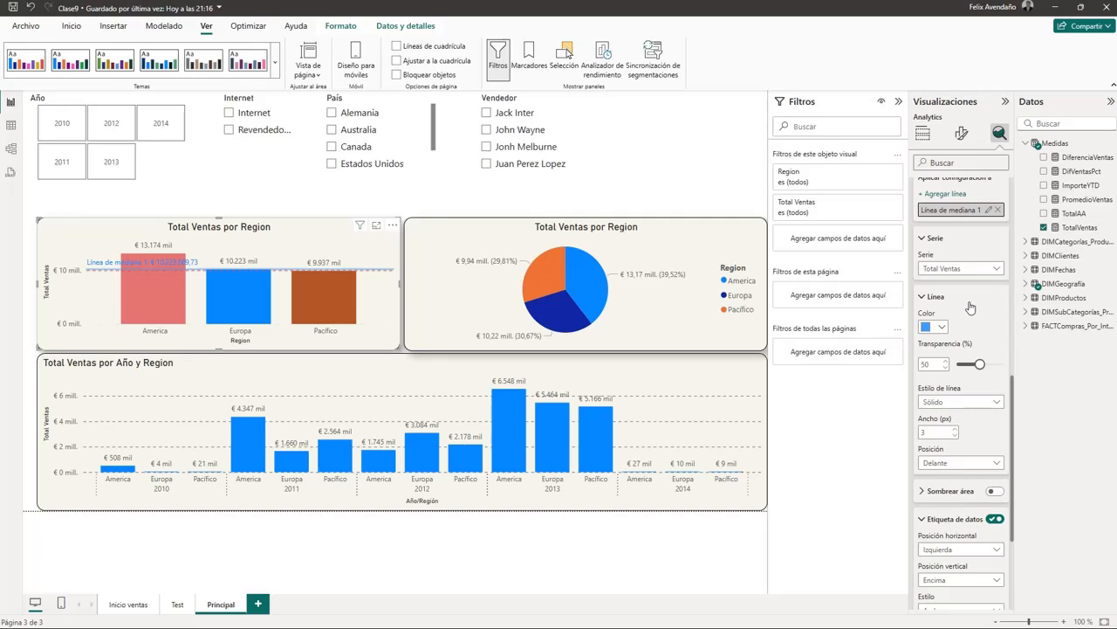
pyautogui.scroll(2, 971, 307)
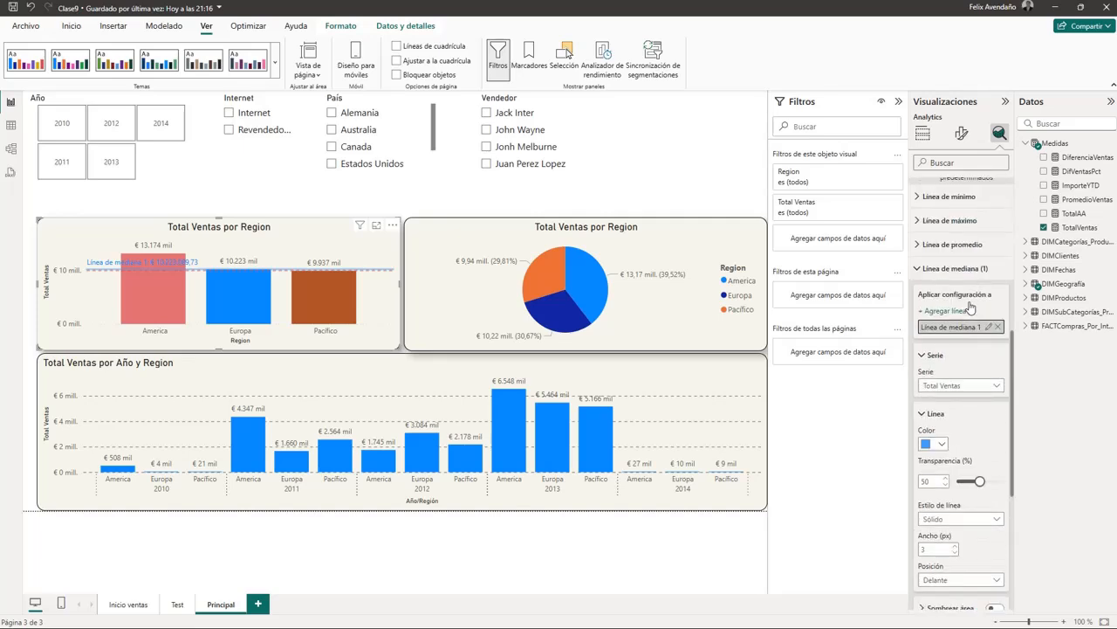
pyautogui.scroll(7, 970, 306)
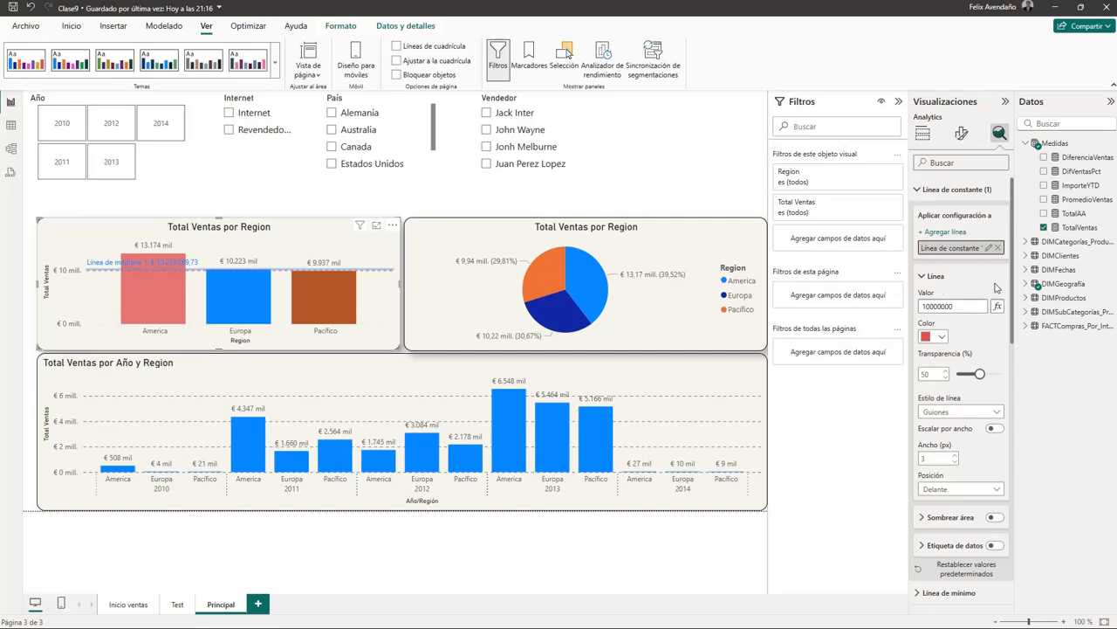
pyautogui.click(998, 248)
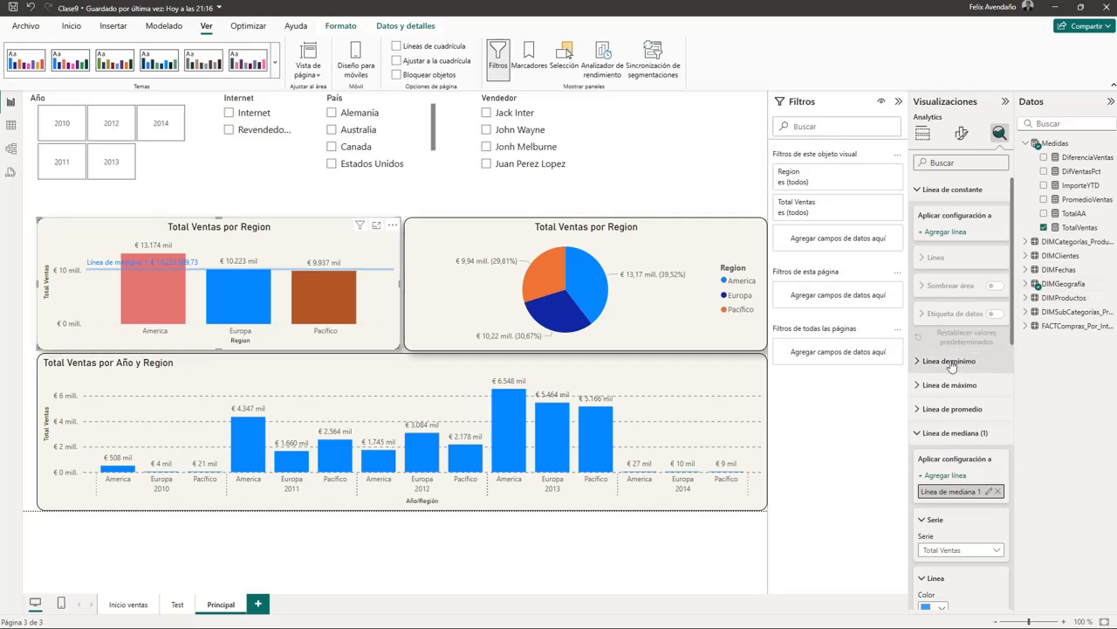
# - Look over the minimum line options and collapse the constant line and minimum line sections
pyautogui.scroll(-3, 952, 365)
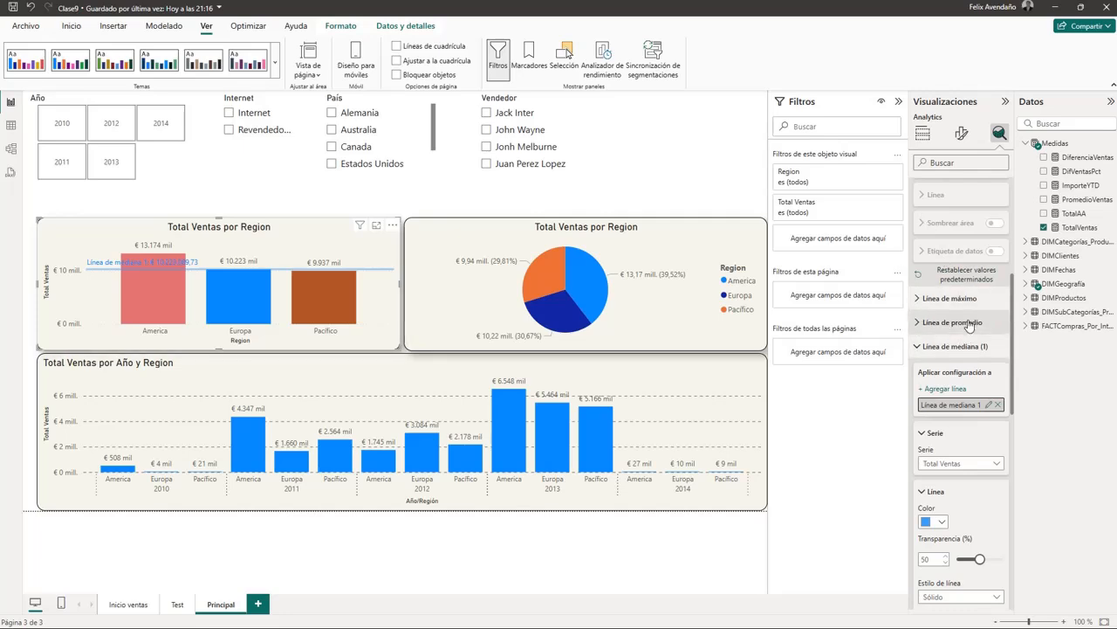
pyautogui.scroll(3, 968, 324)
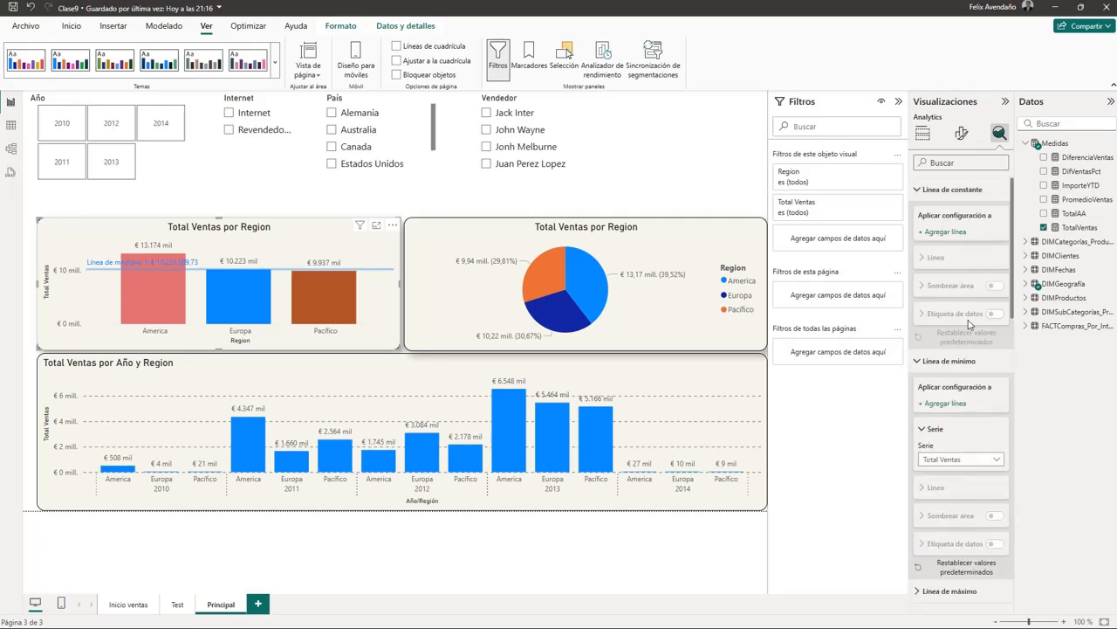
pyautogui.click(971, 191)
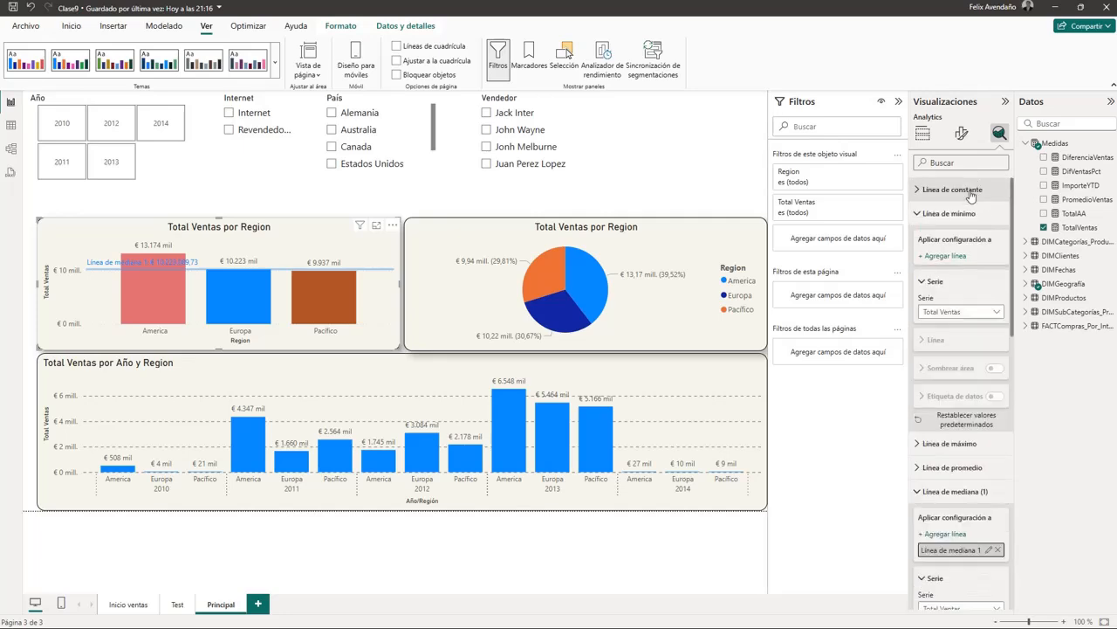
pyautogui.click(969, 213)
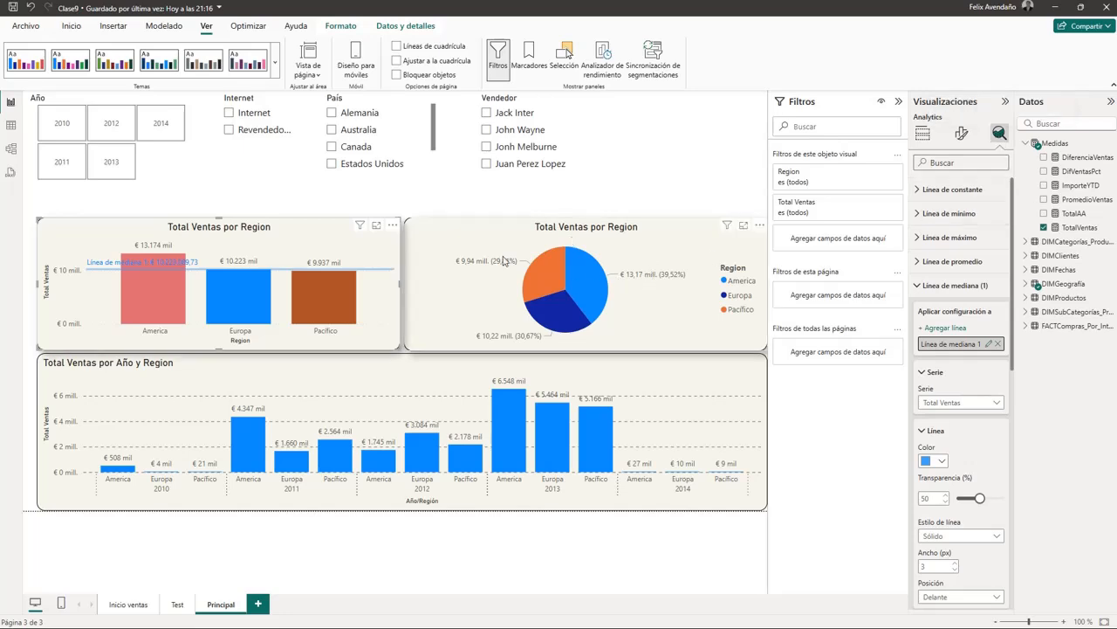
# - Compare the analytics options of the pie chart and both column charts, and return to the visual's field settings
pyautogui.click(682, 253)
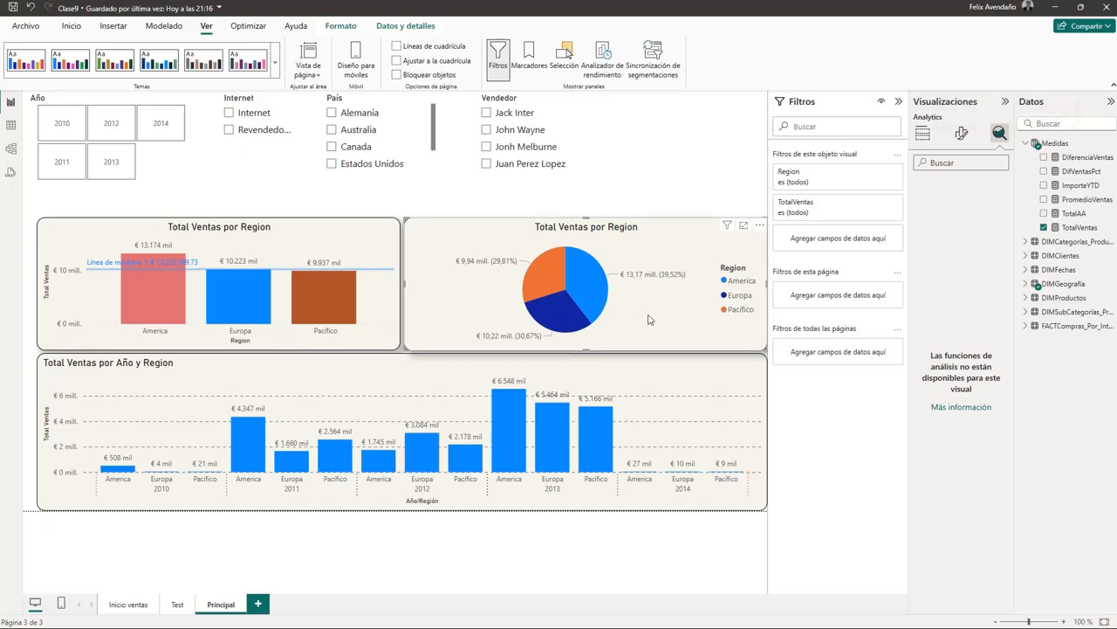
pyautogui.click(376, 254)
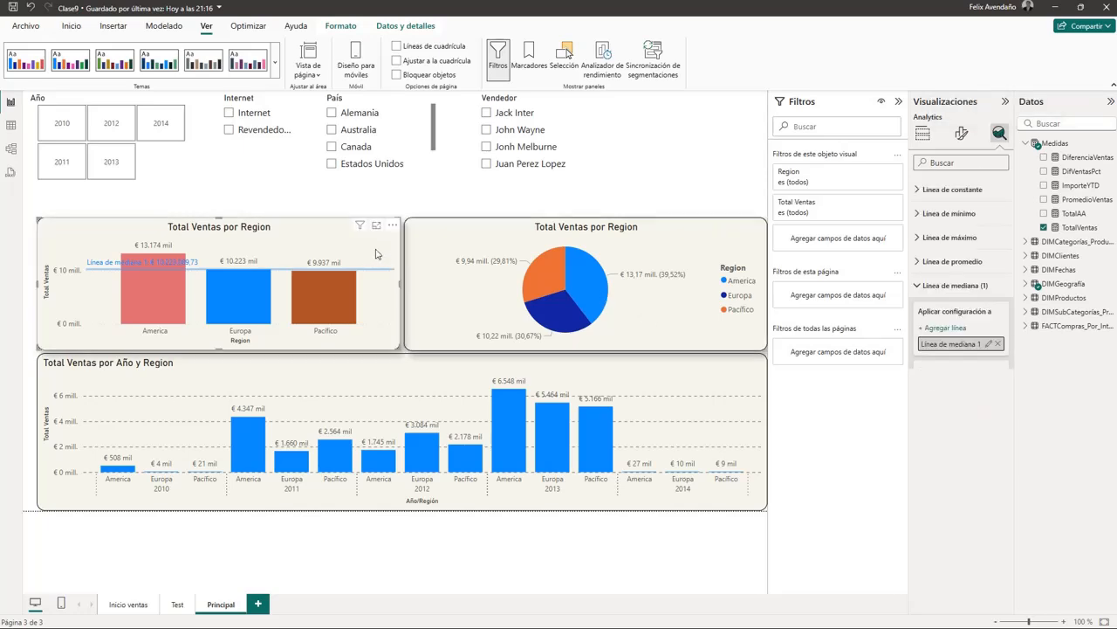
pyautogui.click(418, 381)
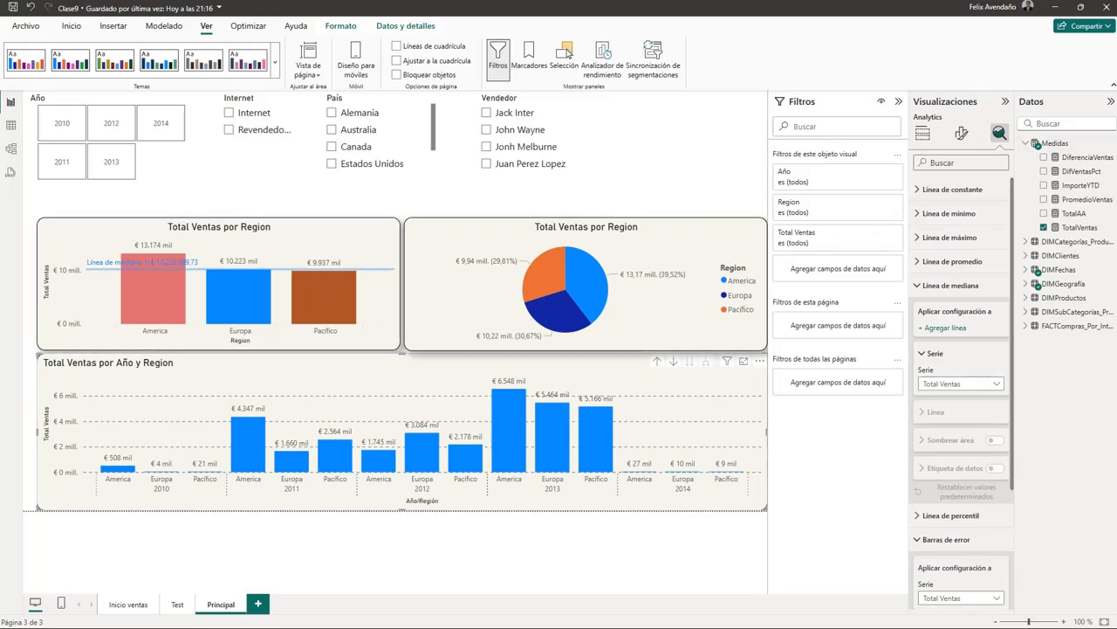
pyautogui.click(961, 133)
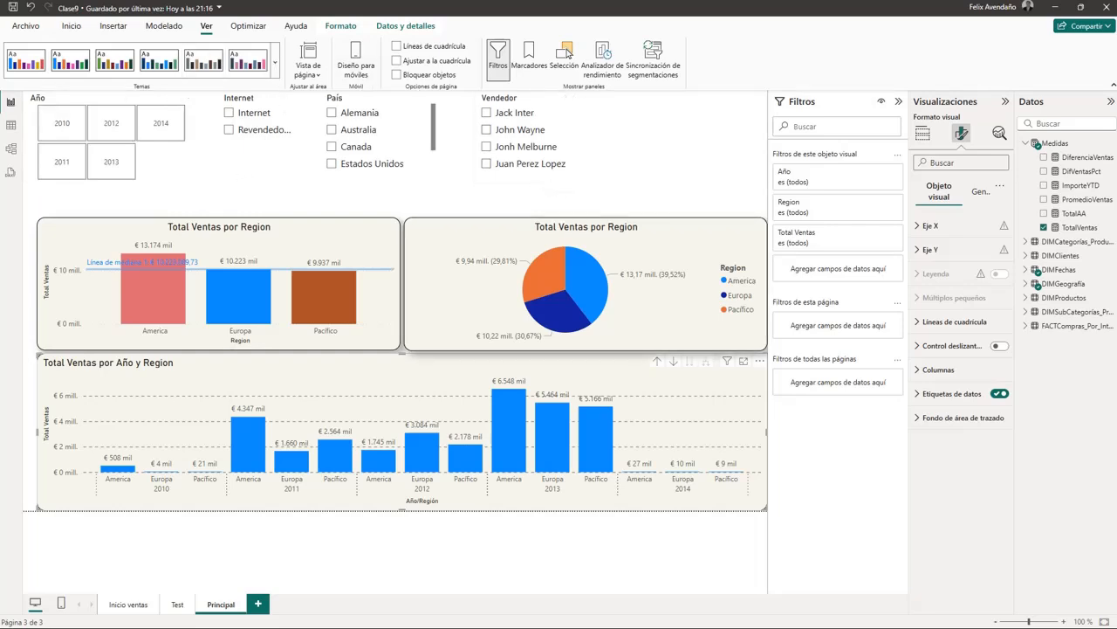
pyautogui.click(923, 132)
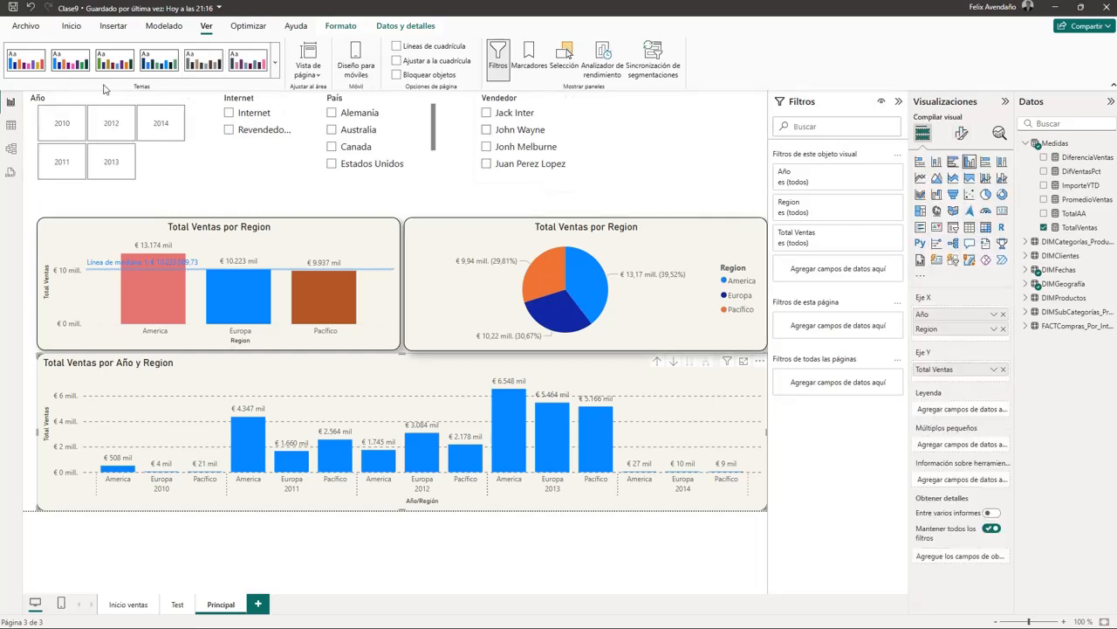
# - Shrink the Vendedor, País and Internet slicers to one visible item each and line them up in a row just above the charts
pyautogui.click(515, 190)
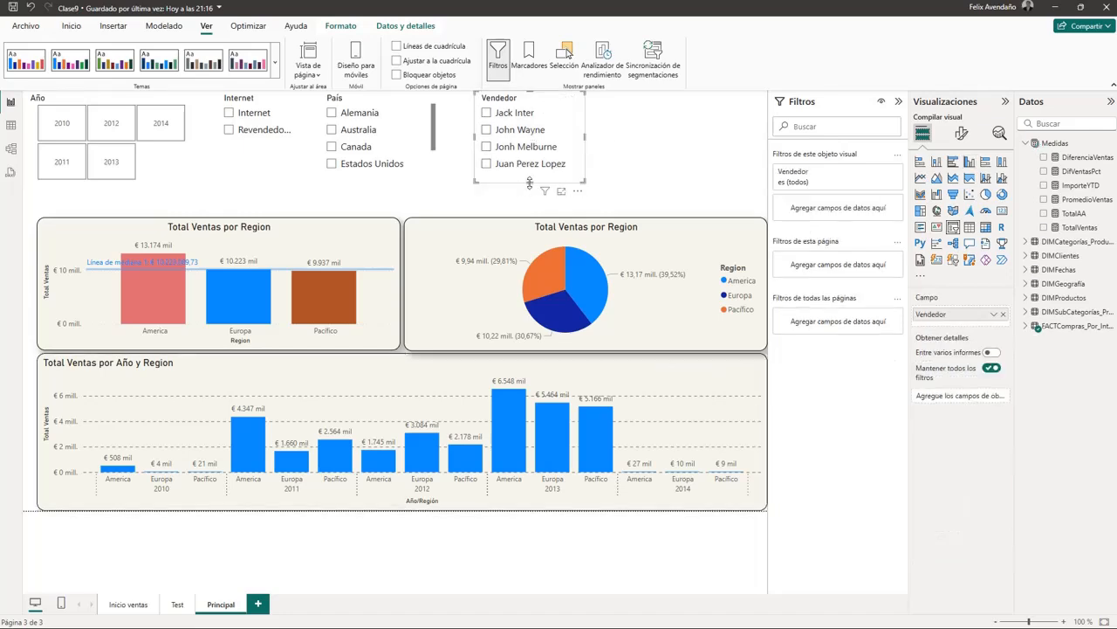
pyautogui.moveTo(531, 185); pyautogui.dragTo(542, 157)
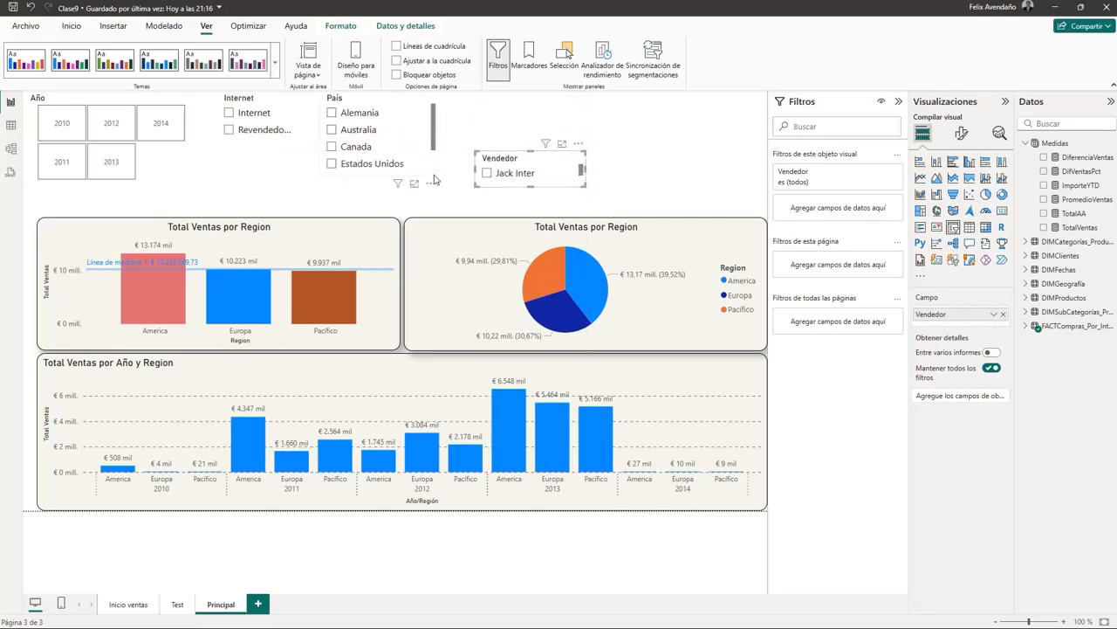
pyautogui.click(378, 180)
pyautogui.moveTo(377, 173)
pyautogui.mouseDown()
pyautogui.moveTo(378, 123)
pyautogui.moveTo(399, 157)
pyautogui.moveTo(389, 156)
pyautogui.mouseUp()
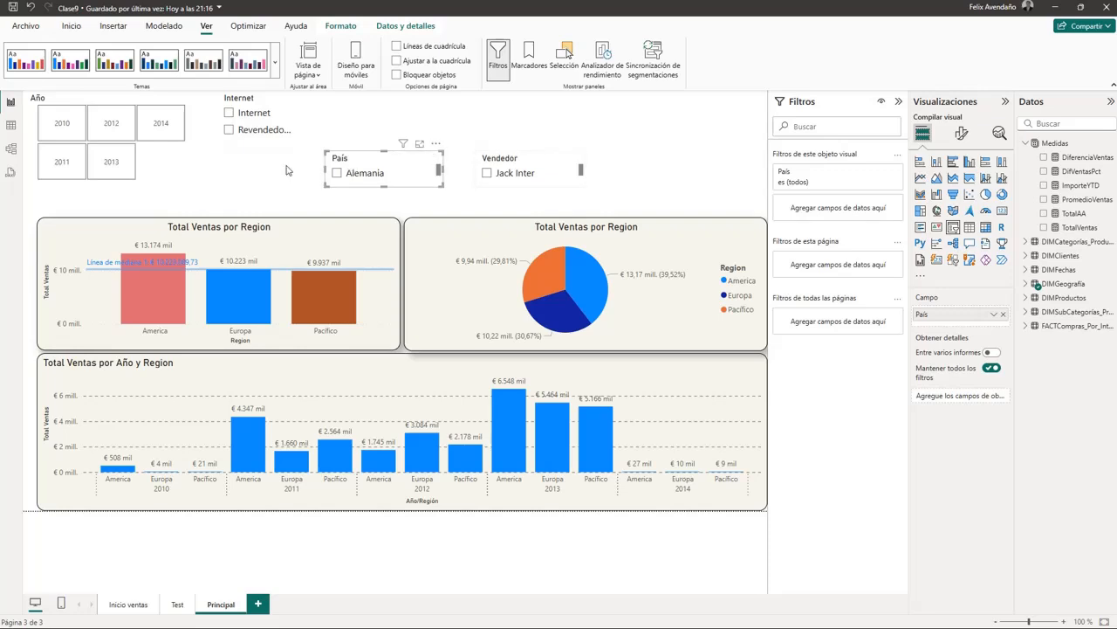
pyautogui.click(267, 144)
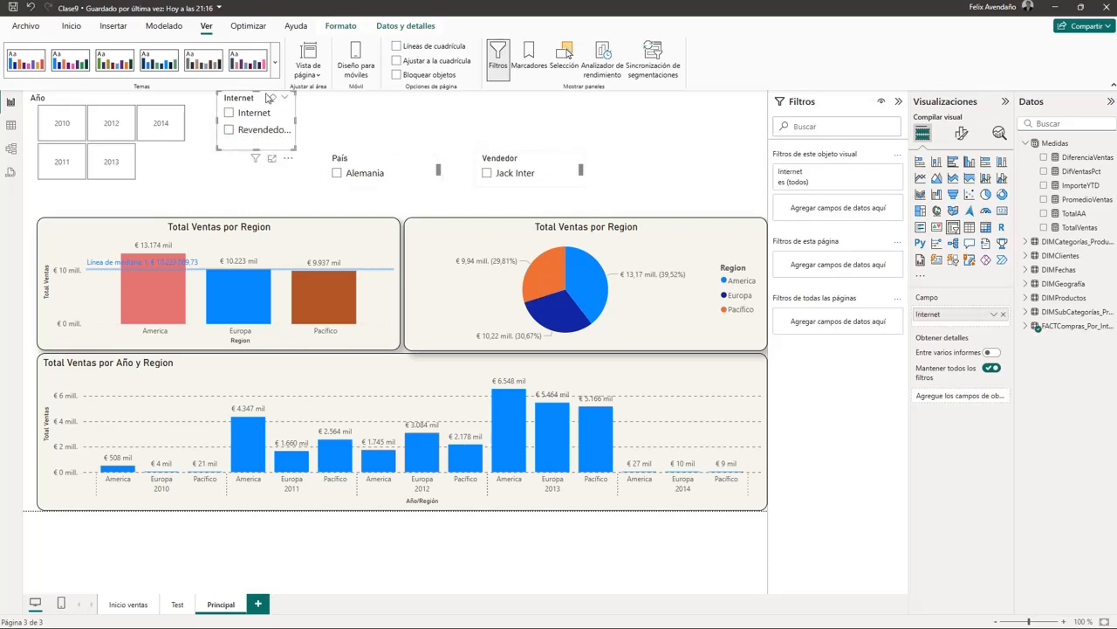
pyautogui.moveTo(267, 118); pyautogui.dragTo(262, 158)
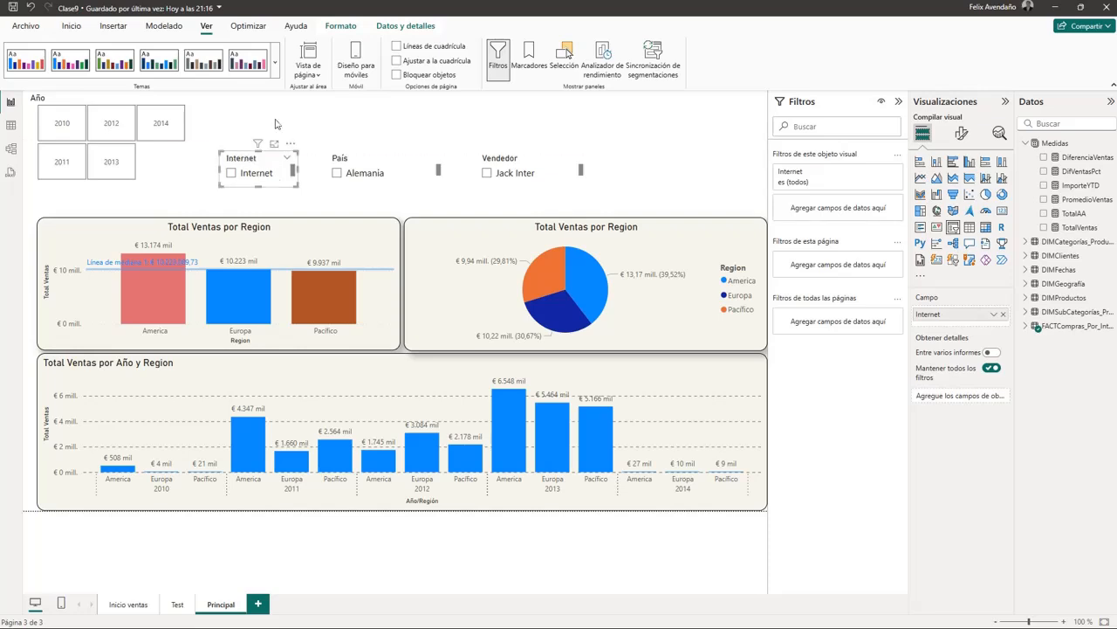
# - Reshape the Año slicer so all five year tiles fit in one row, and place it beside the Internet slicer
pyautogui.click(181, 163)
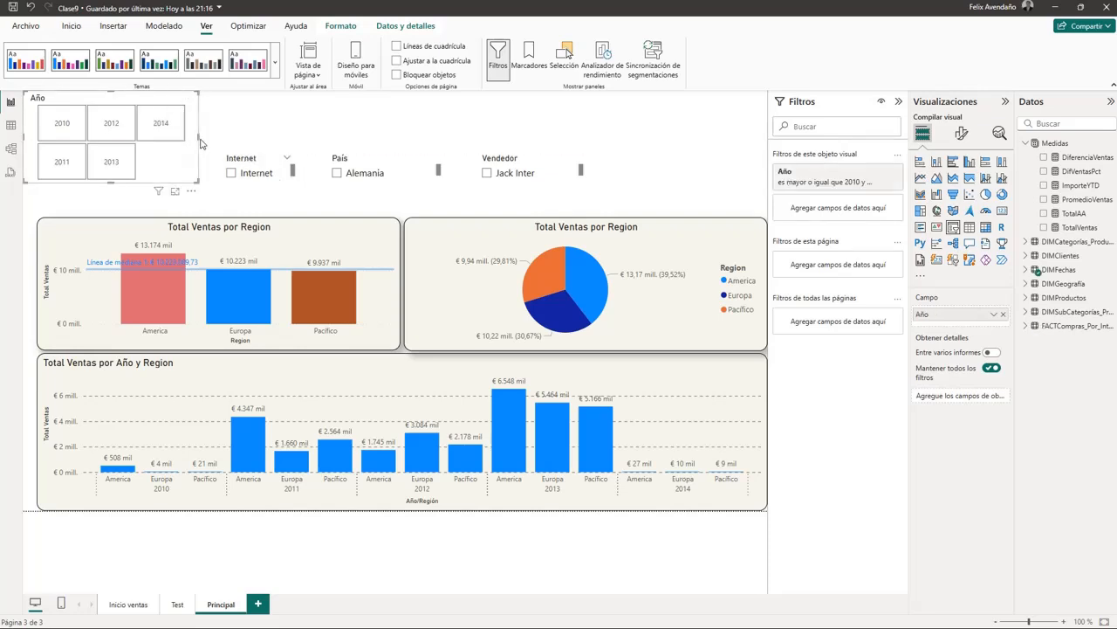
pyautogui.moveTo(199, 136); pyautogui.dragTo(147, 136)
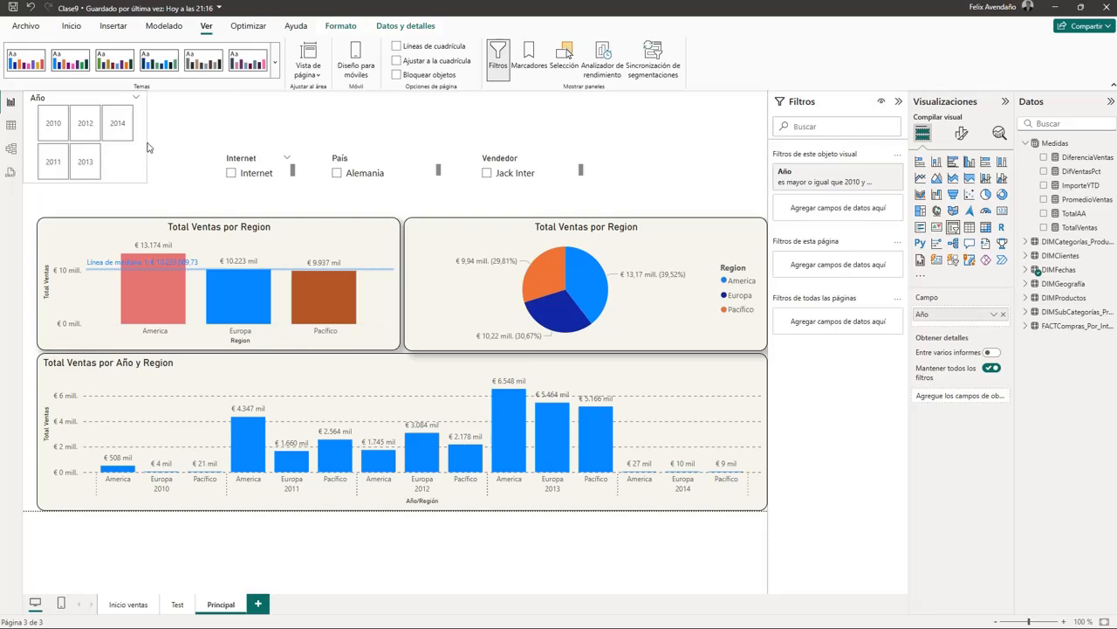
pyautogui.moveTo(145, 188); pyautogui.dragTo(211, 165)
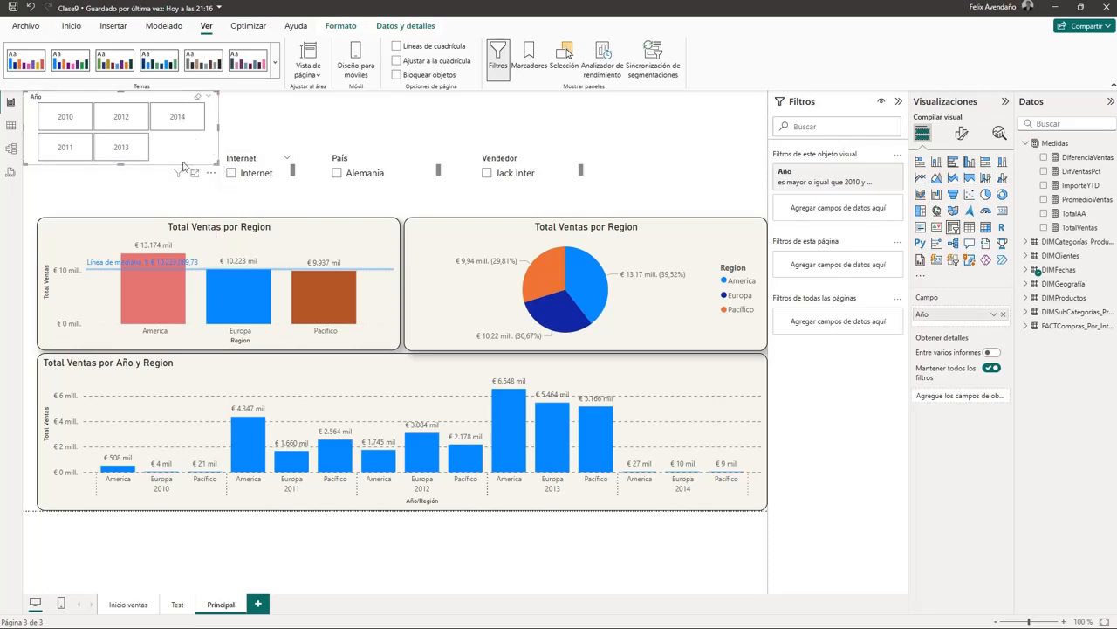
pyautogui.moveTo(125, 168)
pyautogui.mouseDown()
pyautogui.moveTo(130, 128)
pyautogui.moveTo(167, 152)
pyautogui.moveTo(124, 142)
pyautogui.moveTo(132, 156)
pyautogui.mouseUp()
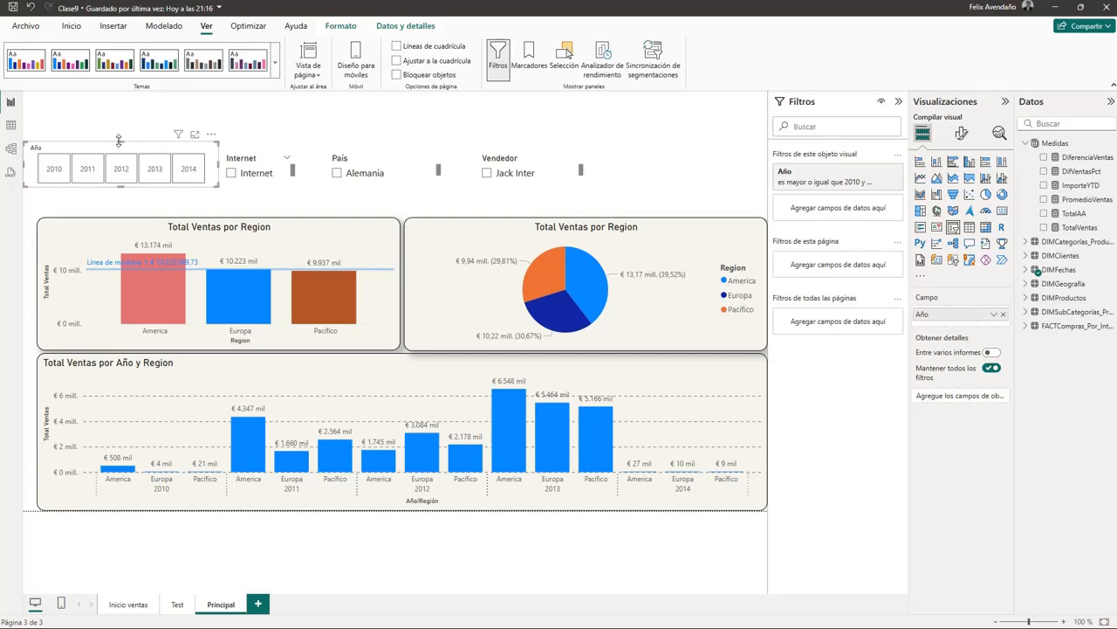
# - Widen the Internet slicer slightly towards the País slicer
pyautogui.click(296, 166)
pyautogui.moveTo(296, 166); pyautogui.dragTo(305, 168)
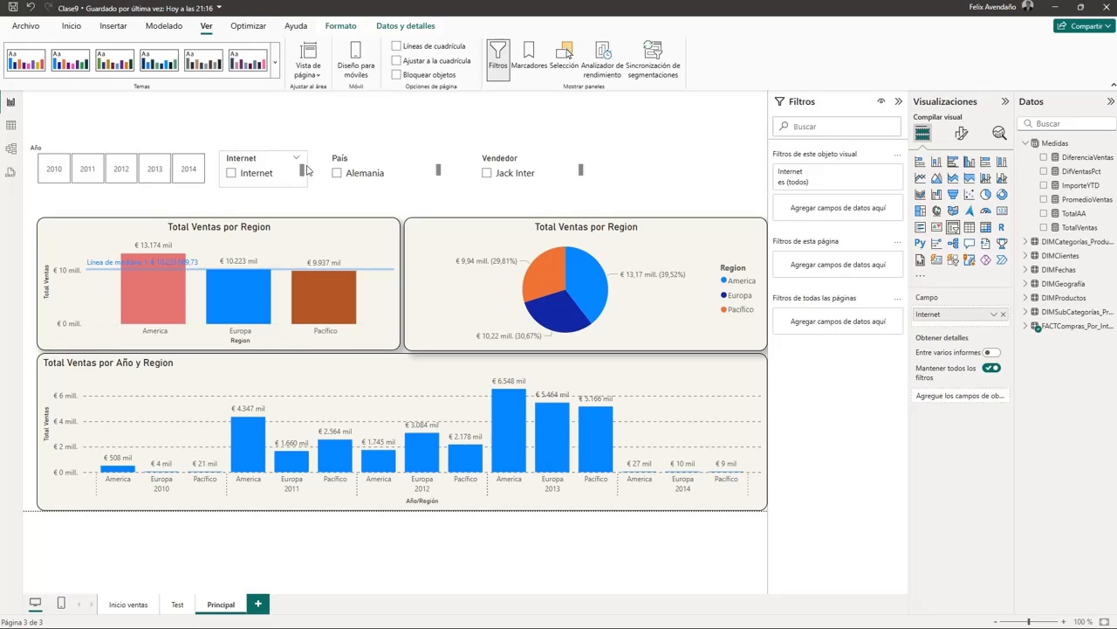
pyautogui.click(377, 123)
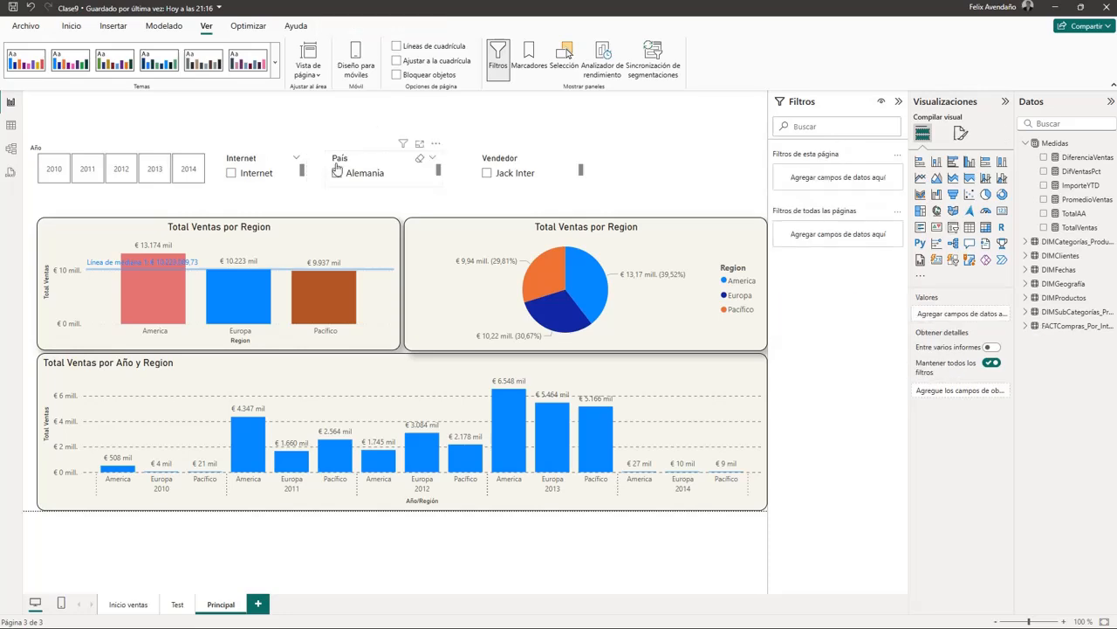
# - Try filtering the report with the Internet slicer and clear the selection
pyautogui.click(257, 175)
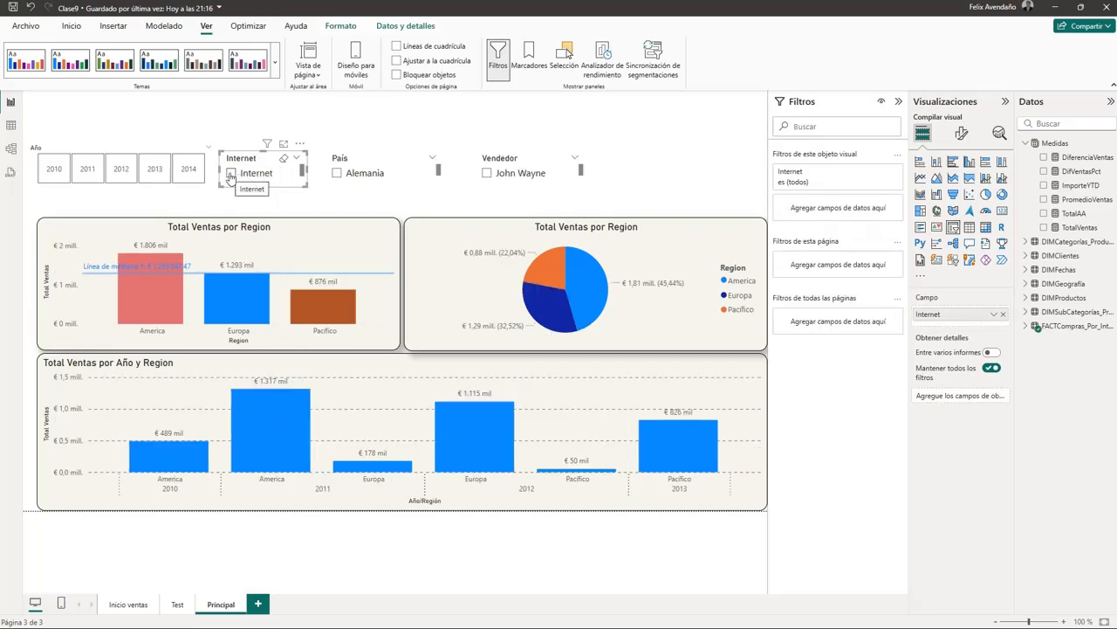
pyautogui.click(230, 173)
pyautogui.click(231, 173)
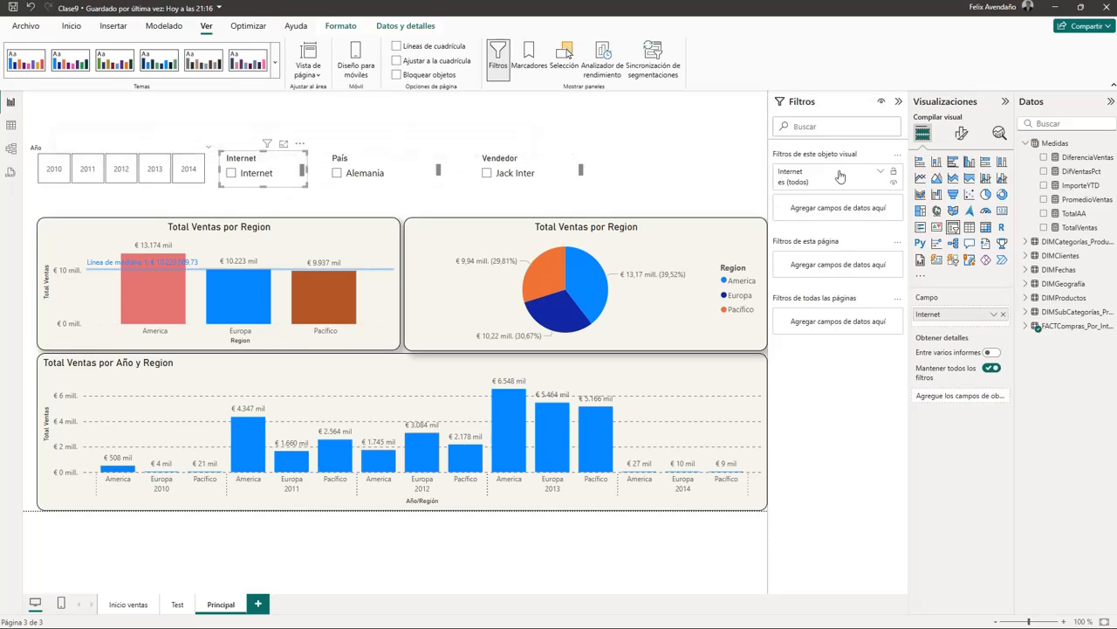
# - Heighten the Internet and País slicers to show two items each, keeping their top edges level with the Vendedor slicer
pyautogui.moveTo(264, 154); pyautogui.dragTo(266, 142)
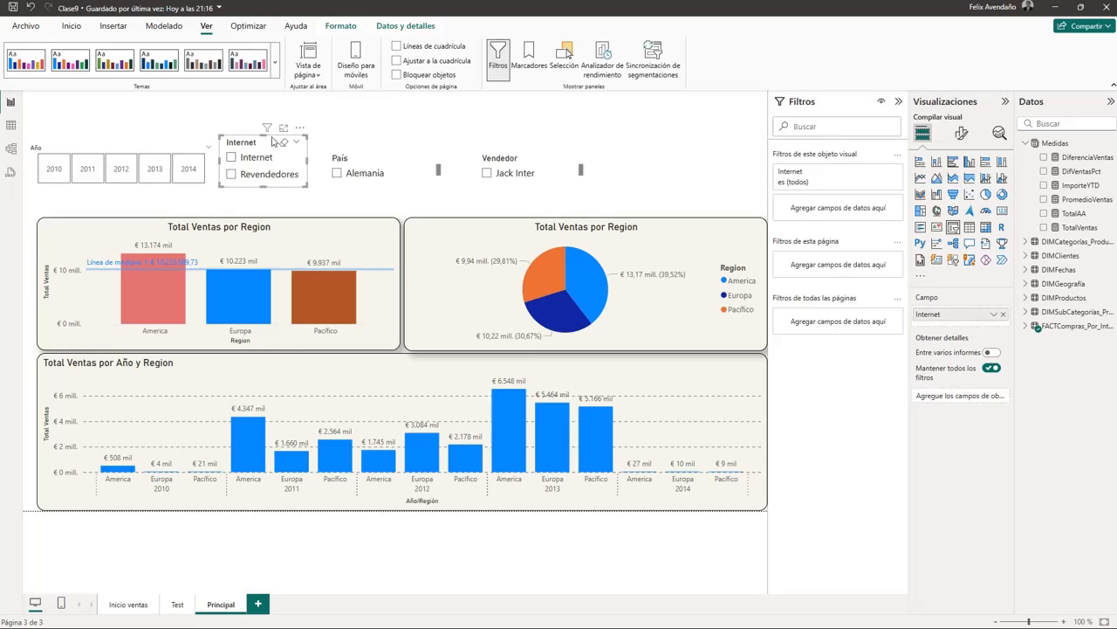
pyautogui.moveTo(276, 140); pyautogui.dragTo(276, 155)
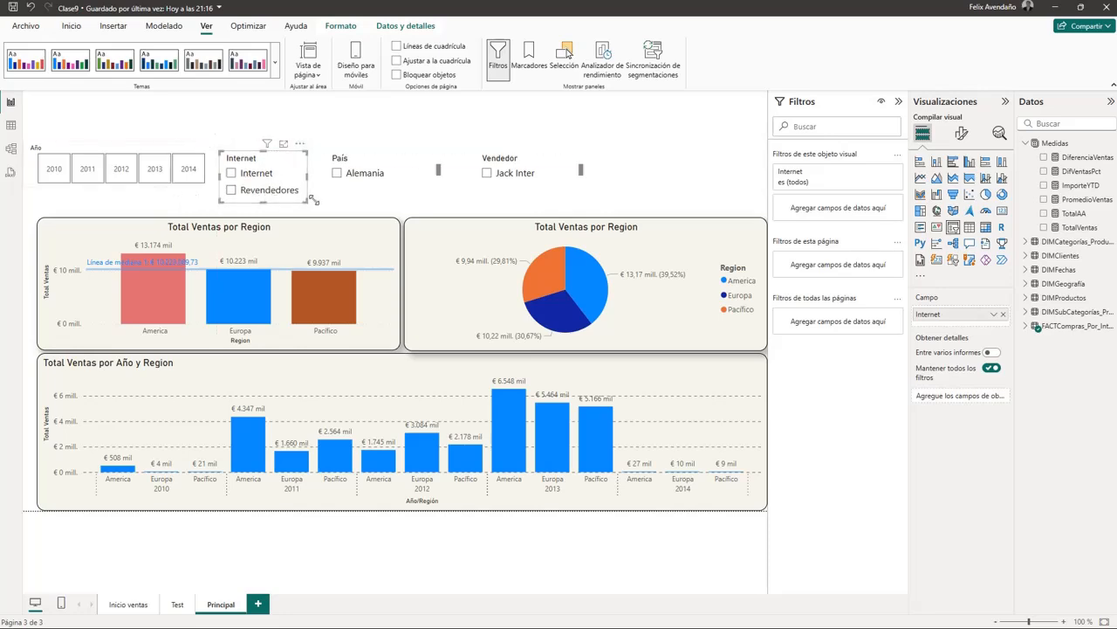
pyautogui.click(358, 190)
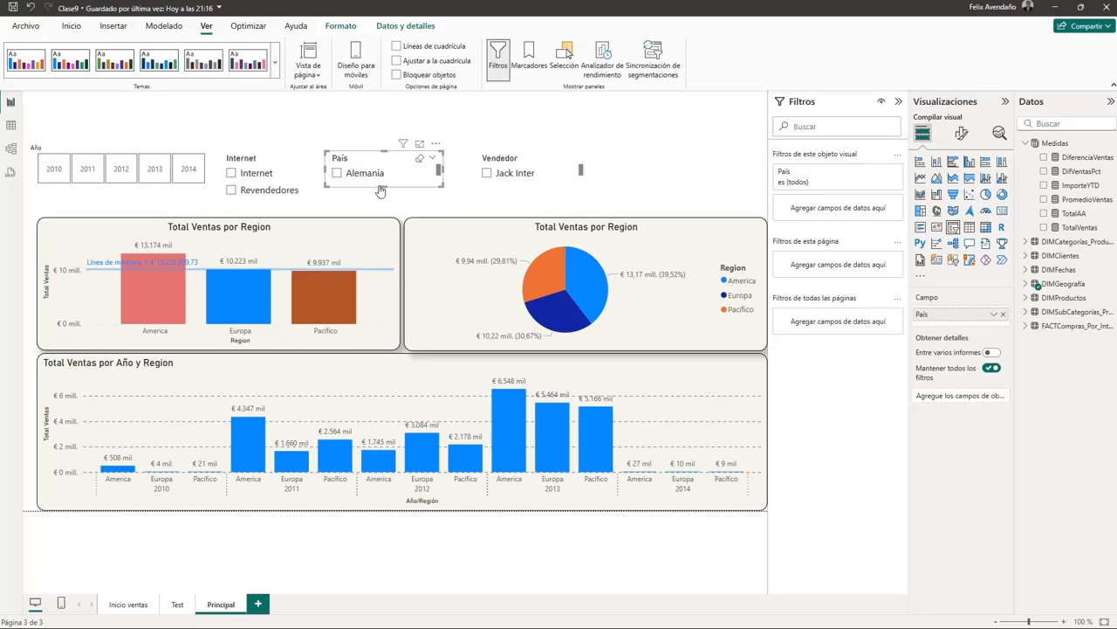
pyautogui.moveTo(384, 186); pyautogui.dragTo(384, 206)
pyautogui.moveTo(384, 150); pyautogui.dragTo(385, 150)
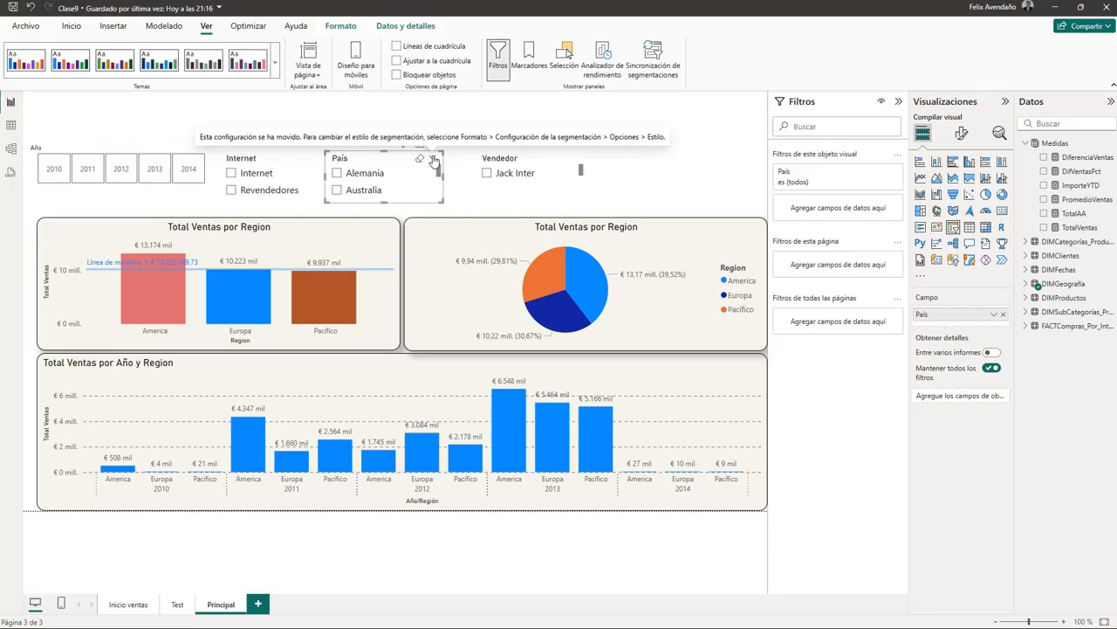
# - Set the País slicer's style to Menú desplegable and check its expanded country list
pyautogui.click(962, 134)
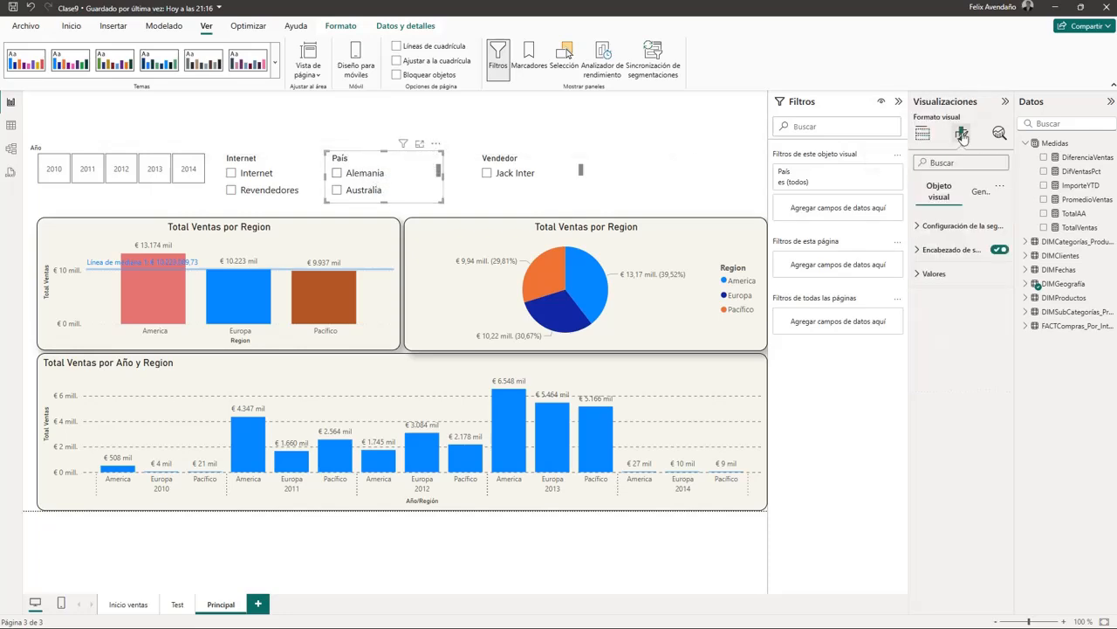
pyautogui.click(976, 228)
pyautogui.click(997, 285)
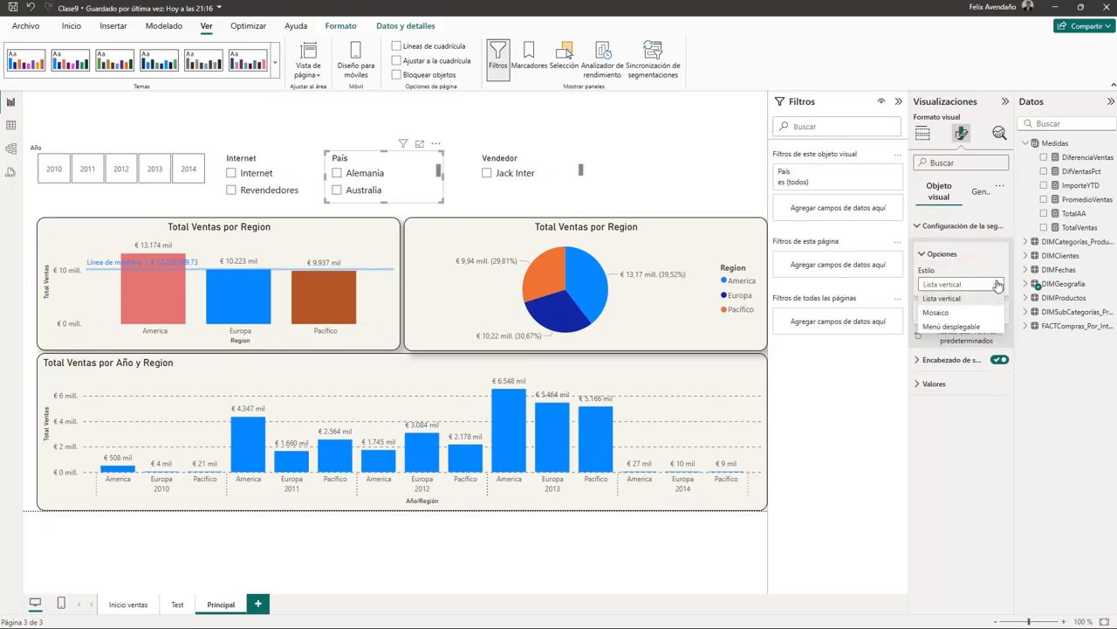
pyautogui.click(956, 326)
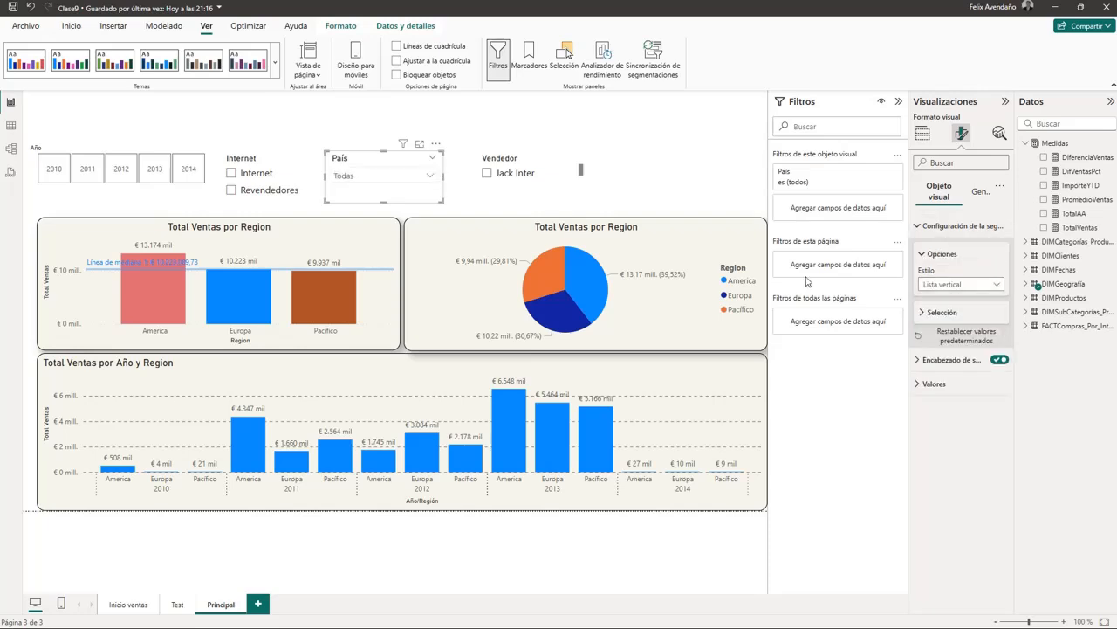
pyautogui.click(428, 180)
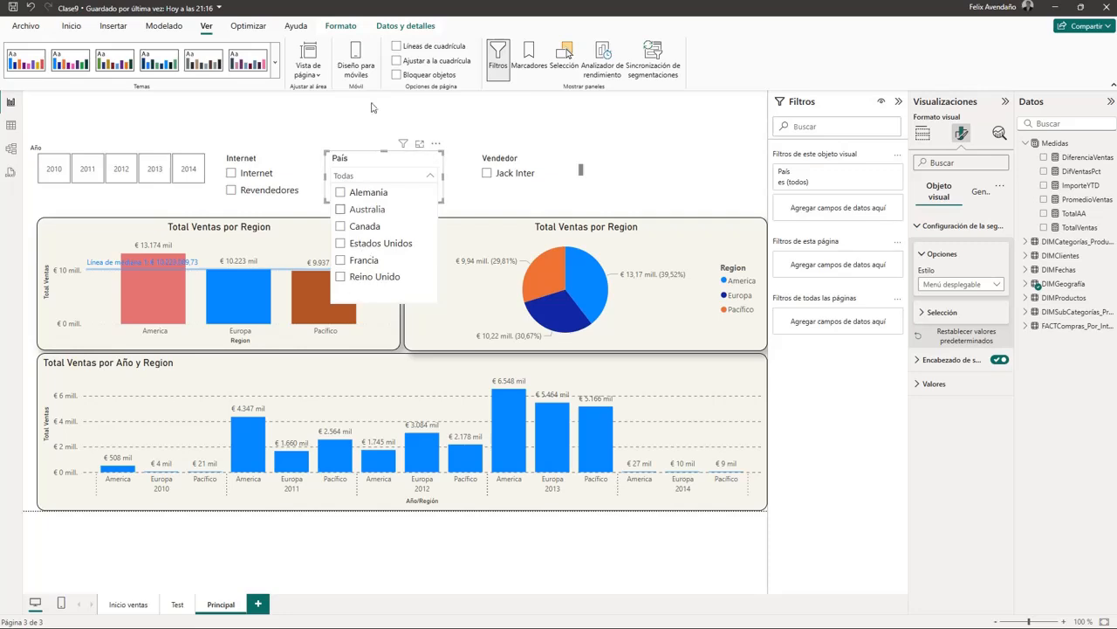
pyautogui.click(368, 131)
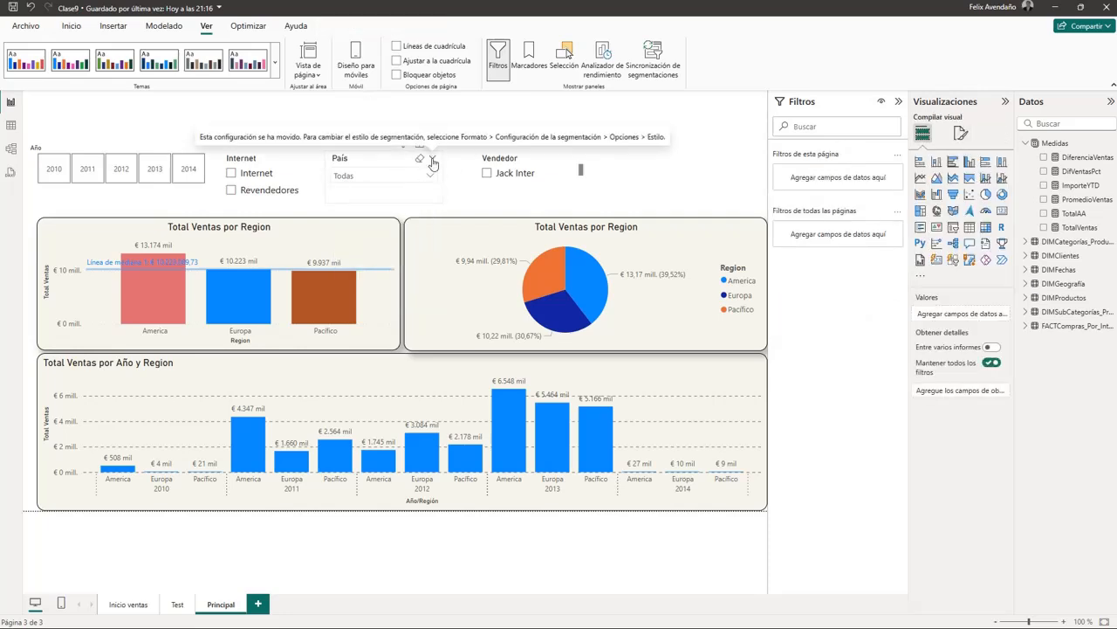
# - Try the search box in the País slicer's dropdown list and switch it off again
pyautogui.click(433, 164)
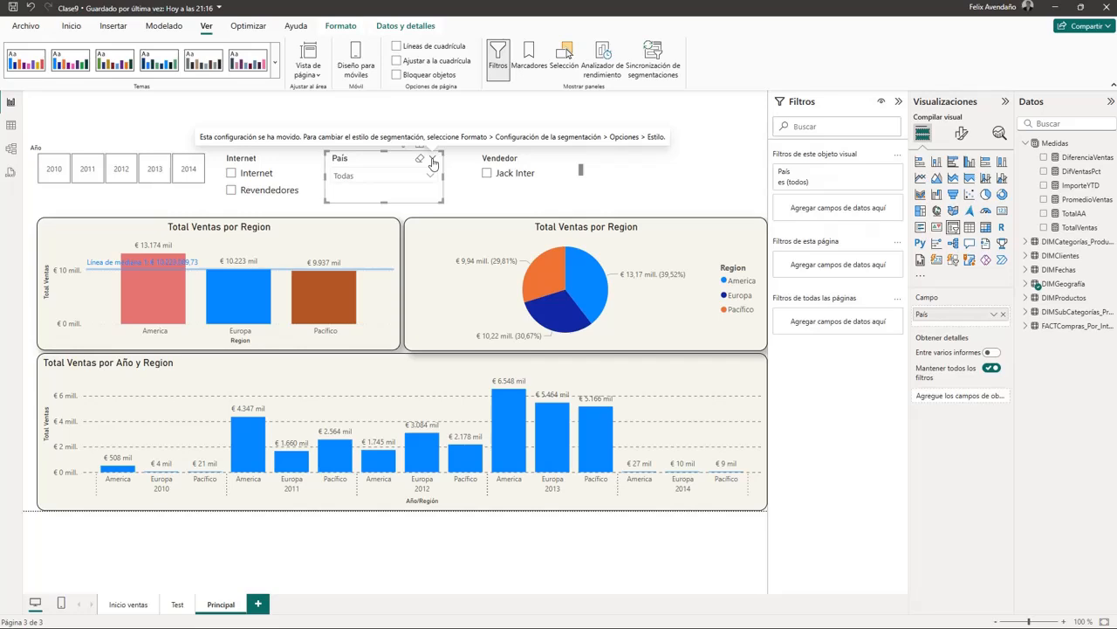
pyautogui.click(436, 142)
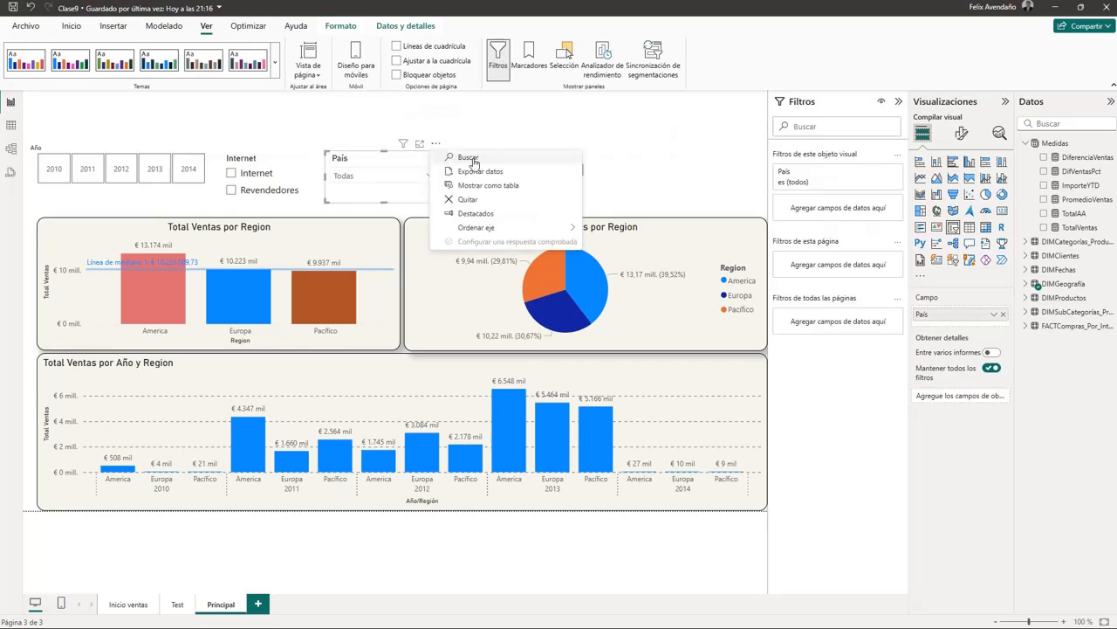
pyautogui.click(473, 161)
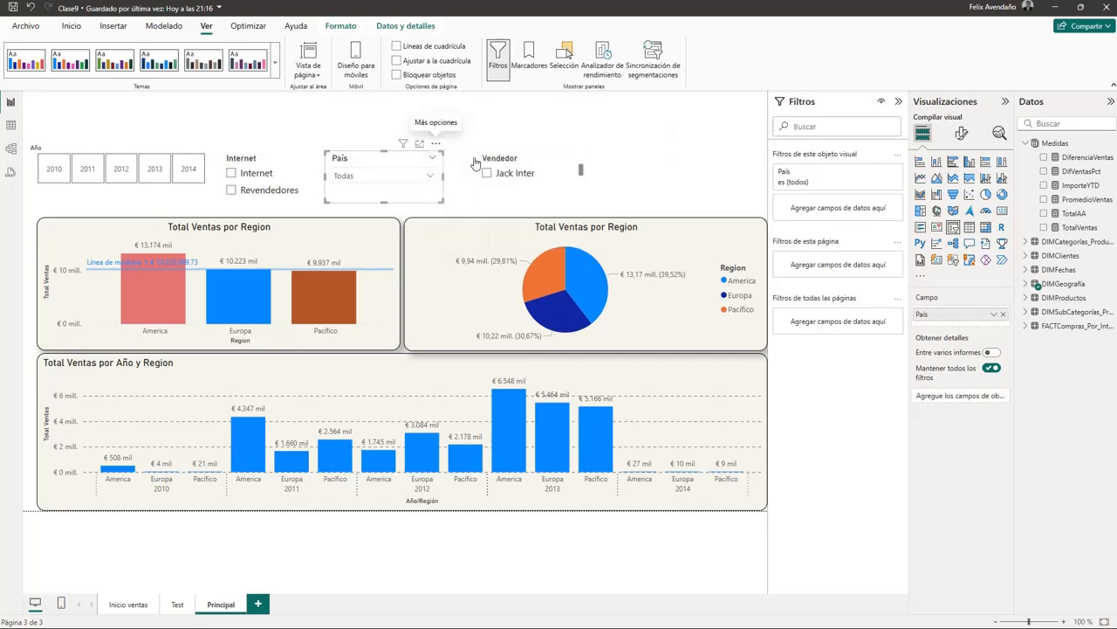
pyautogui.click(431, 178)
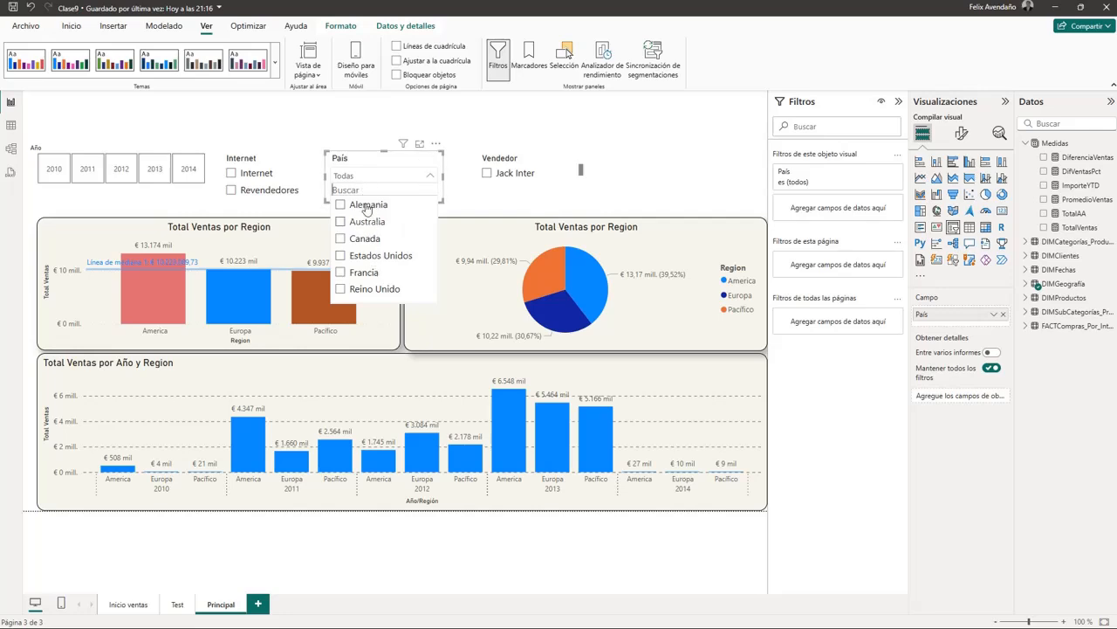
pyautogui.click(436, 144)
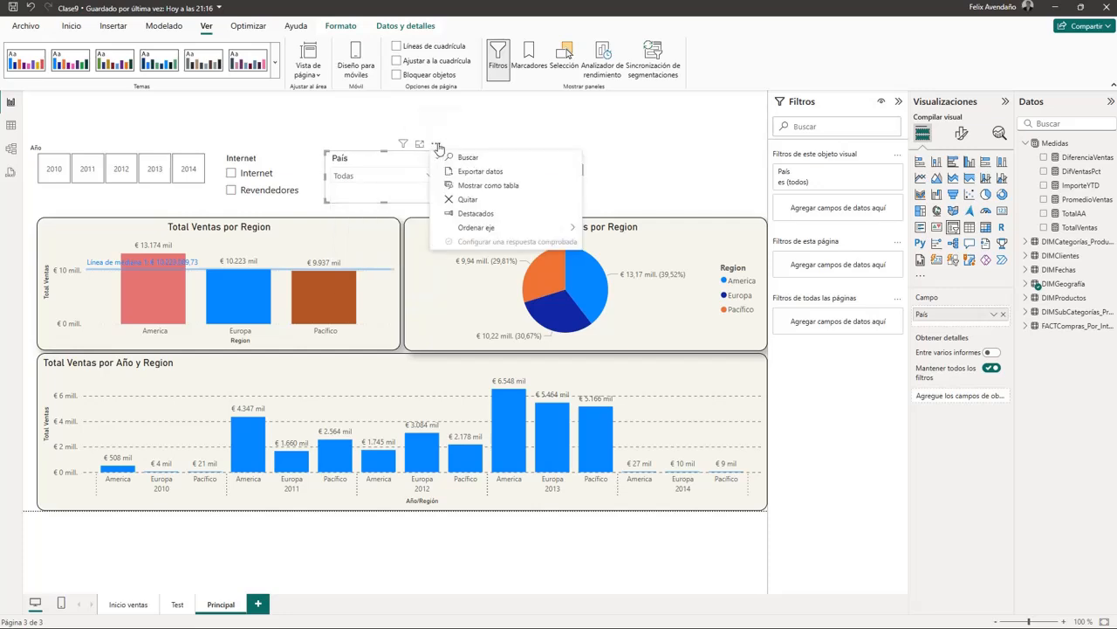
pyautogui.click(460, 162)
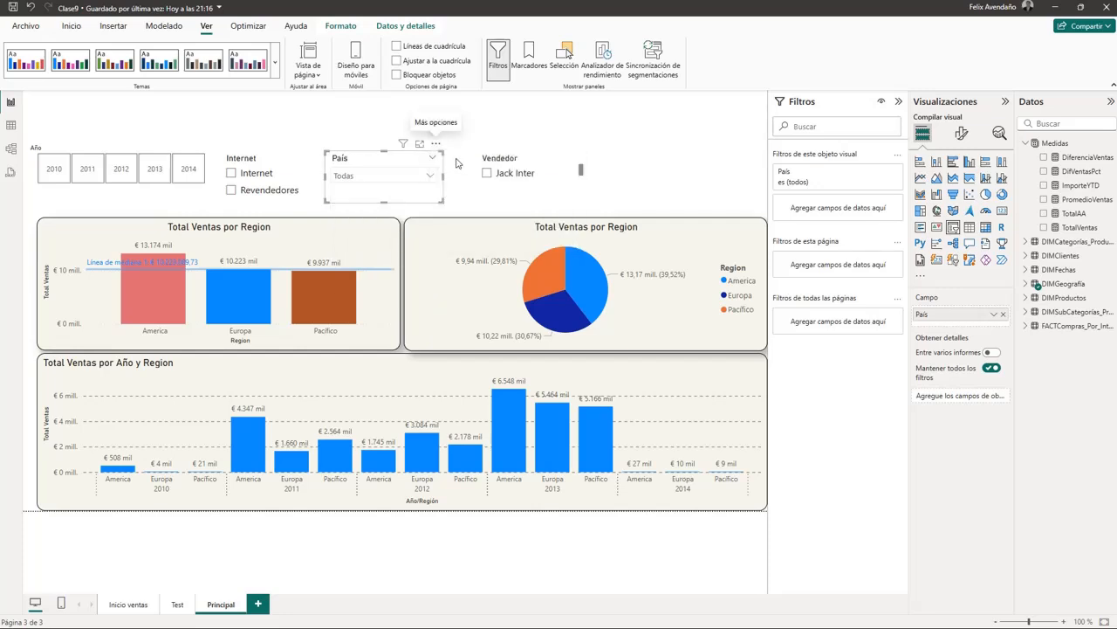
pyautogui.click(610, 108)
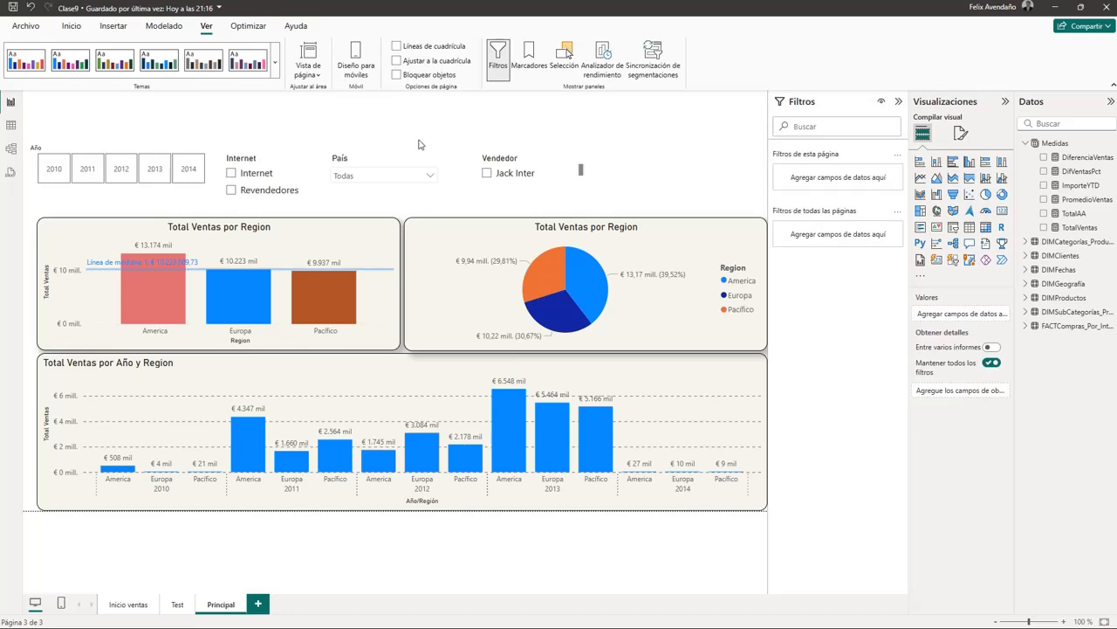
# - Heighten the Vendedor slicer to match the País slicer and set its style to Menú desplegable
pyautogui.click(537, 181)
pyautogui.moveTo(531, 185); pyautogui.dragTo(536, 202)
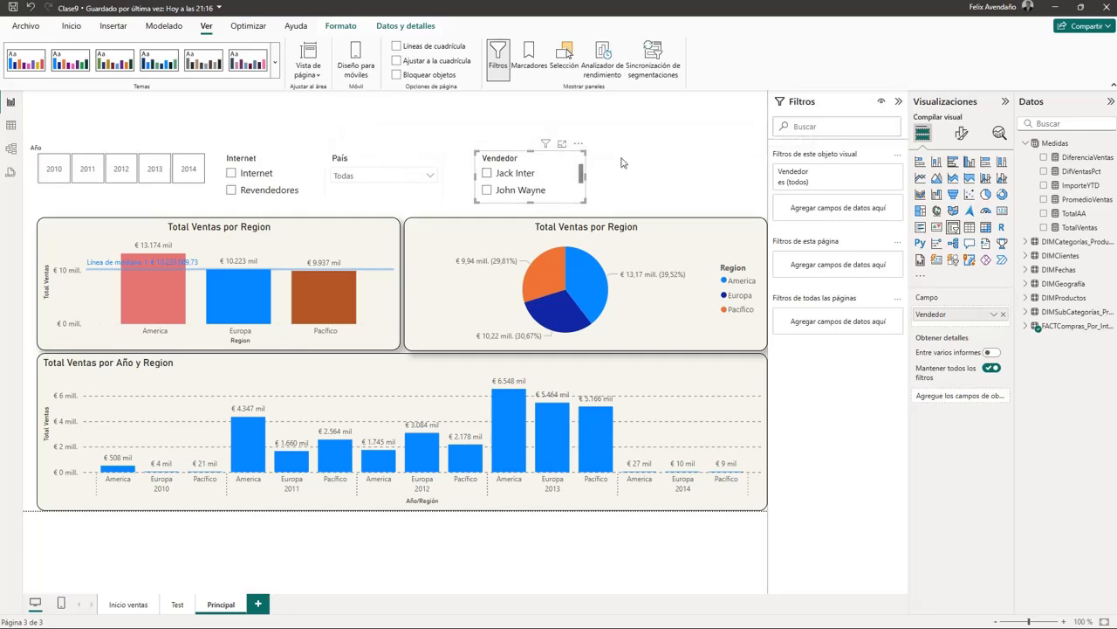
pyautogui.click(961, 133)
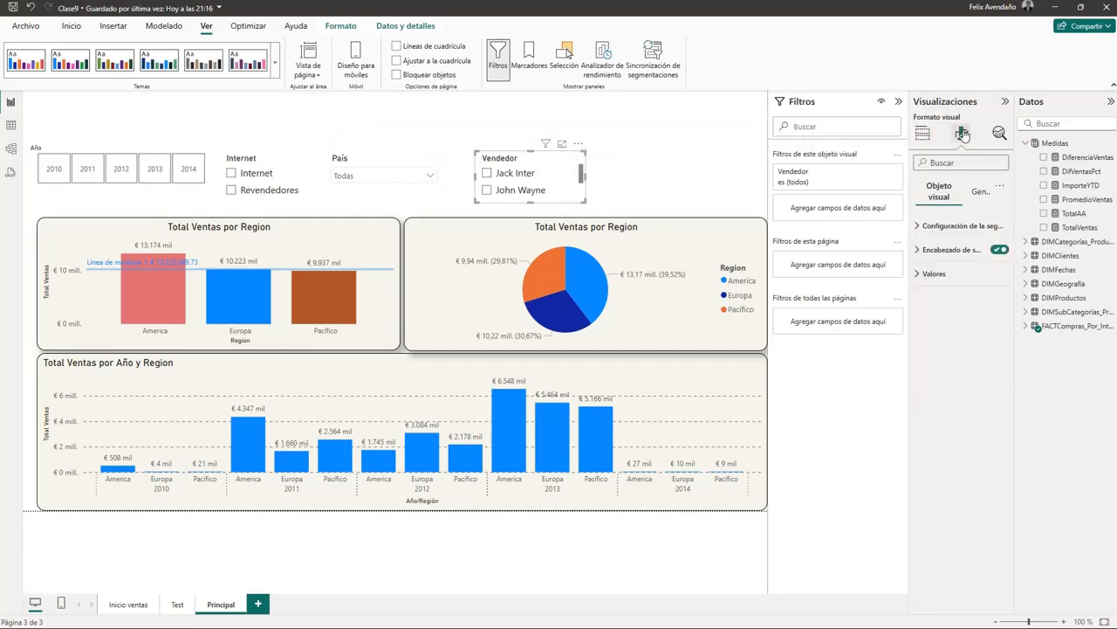
pyautogui.click(950, 227)
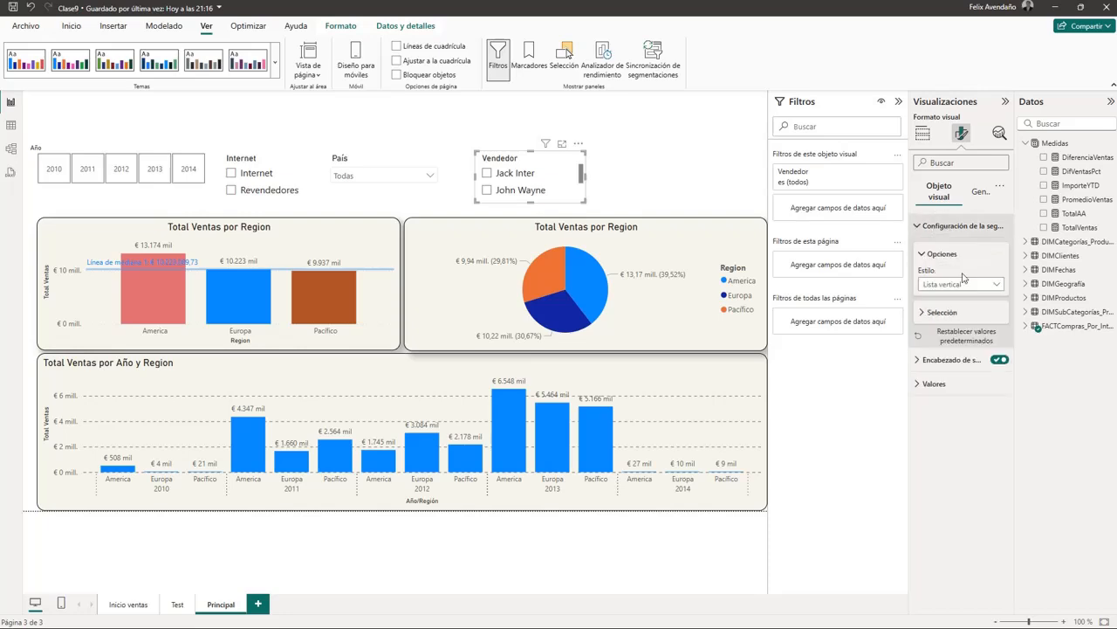
pyautogui.click(991, 286)
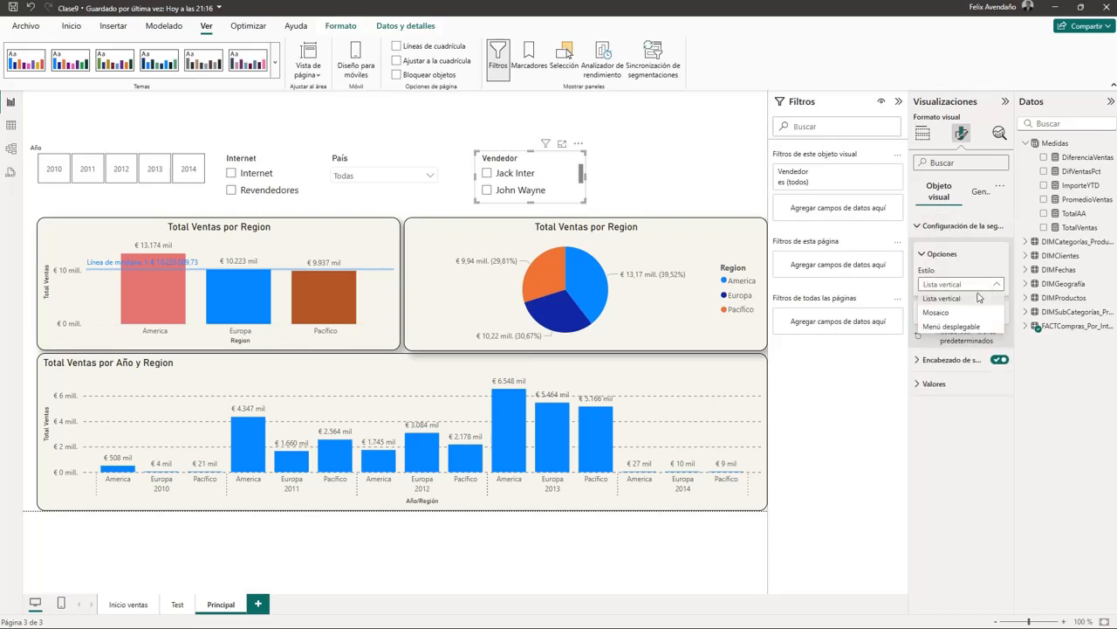
pyautogui.click(948, 330)
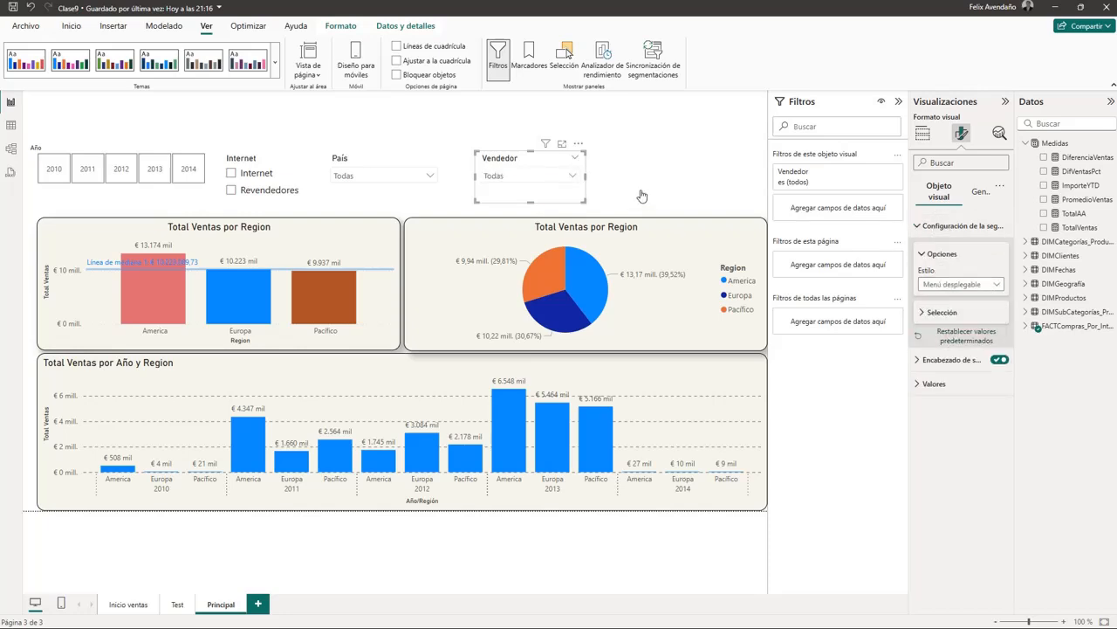
pyautogui.click(683, 156)
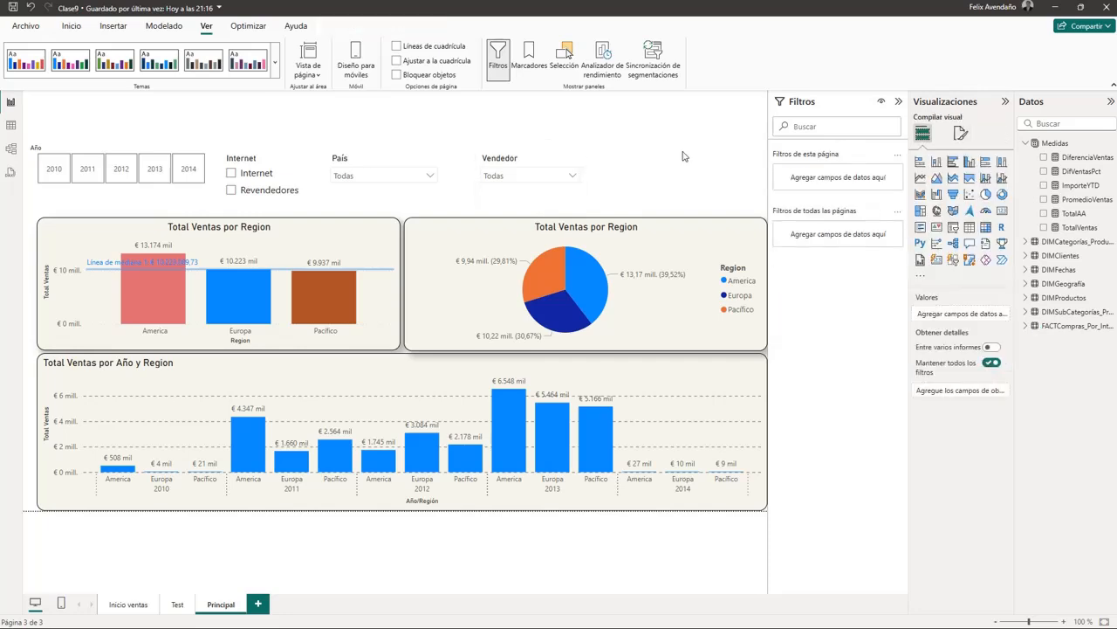
# - Shift the País slicer slightly towards Vendedor and align both slicers level with the Internet slicer
pyautogui.click(368, 156)
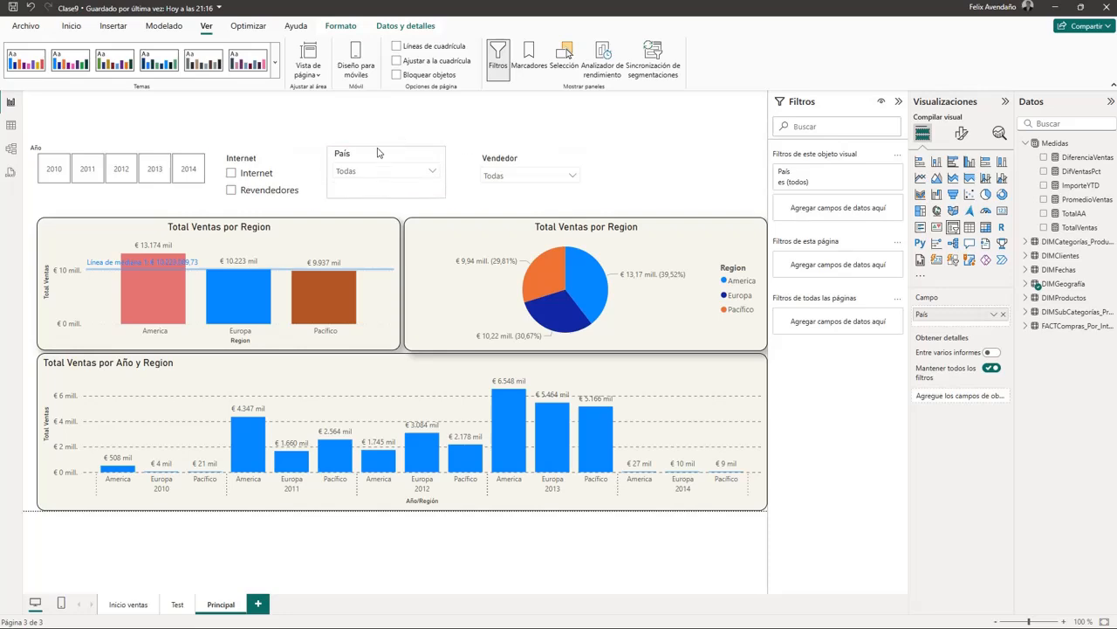
pyautogui.moveTo(378, 154); pyautogui.dragTo(408, 152)
pyautogui.moveTo(543, 152); pyautogui.dragTo(543, 156)
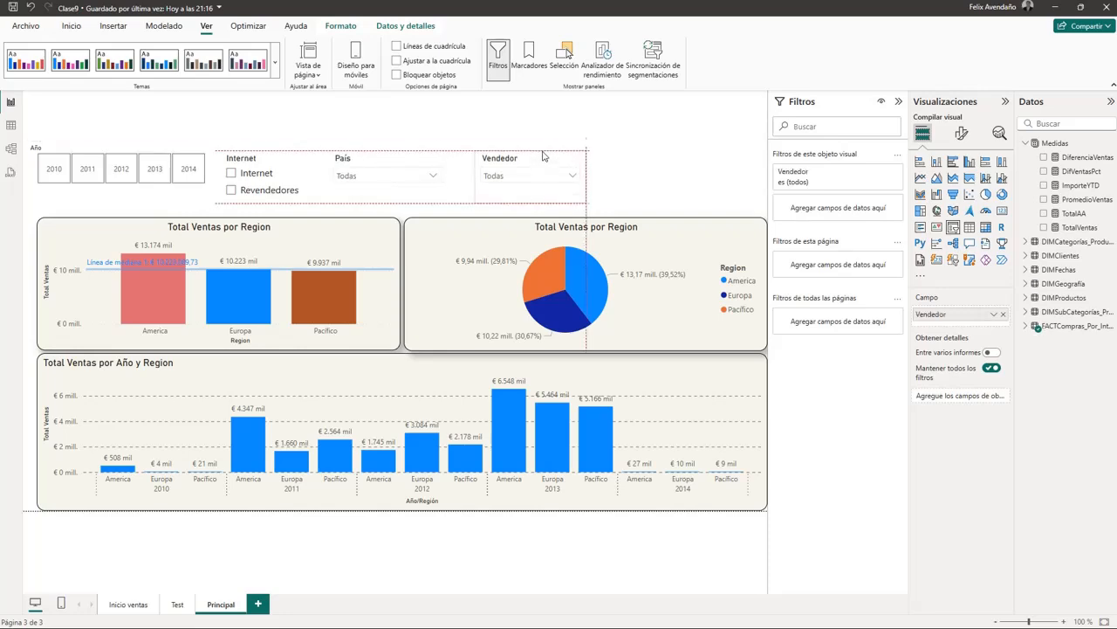
pyautogui.click(668, 142)
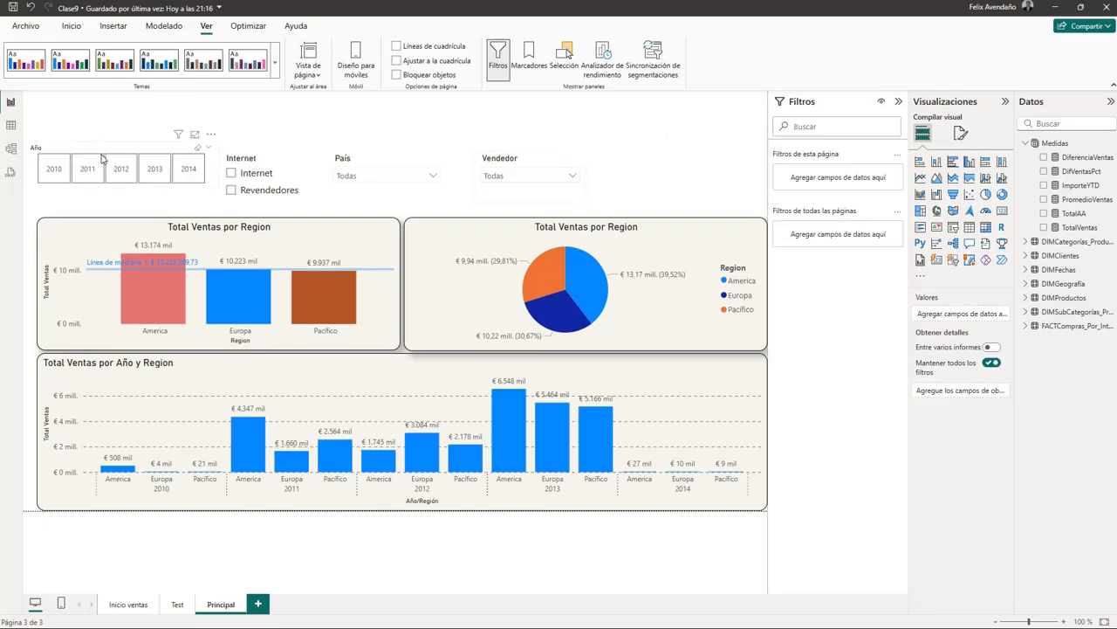
# - Lower the Año slicer level with the Internet slicer and set its header font size to 15
pyautogui.moveTo(101, 152); pyautogui.dragTo(108, 155)
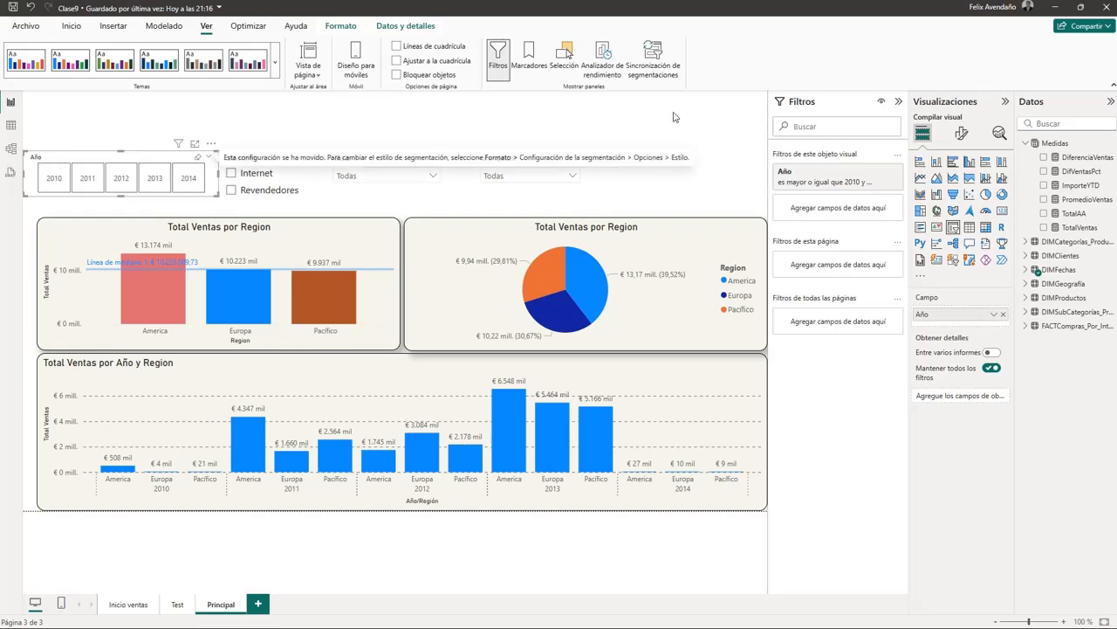
pyautogui.click(961, 133)
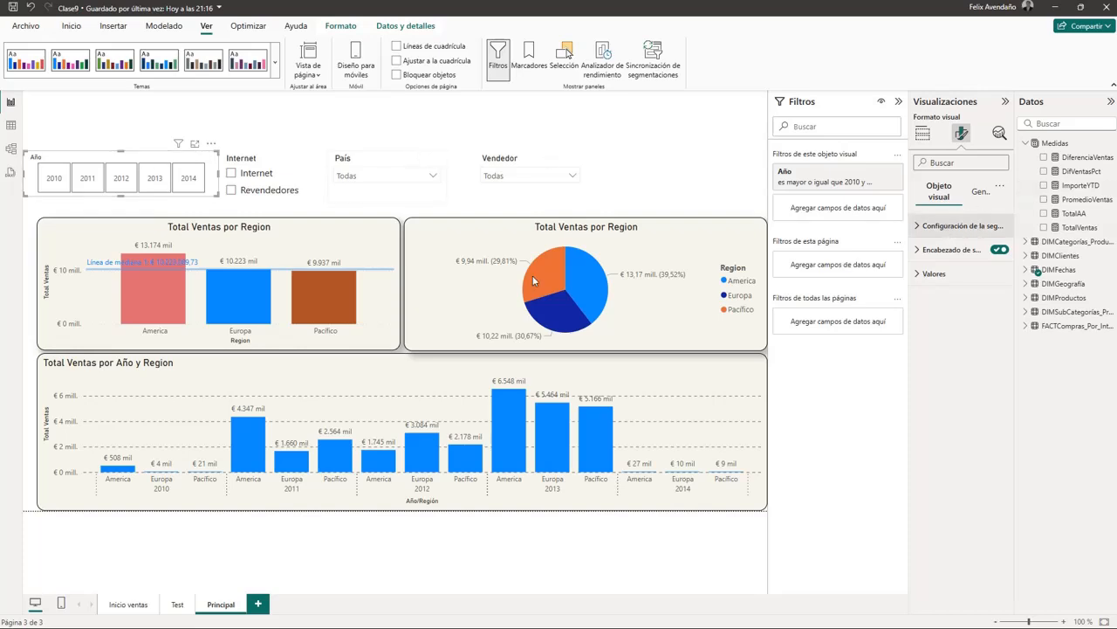
pyautogui.click(929, 253)
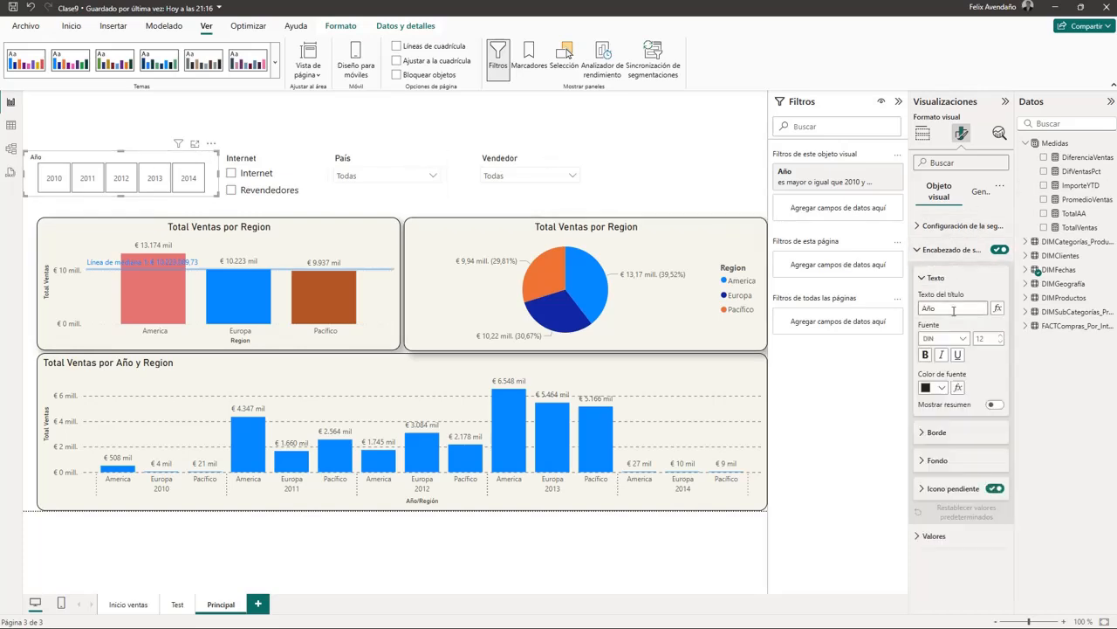
pyautogui.click(1002, 337)
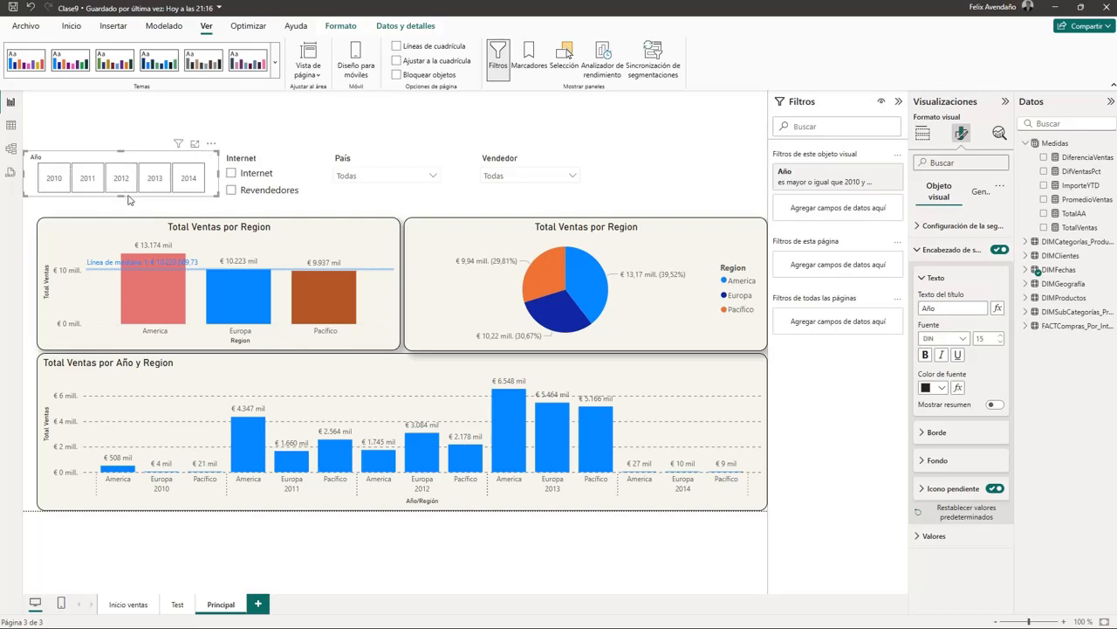
# - Try the Año slicer at a much greater height and shrink it back level with the other slicers
pyautogui.moveTo(122, 197); pyautogui.dragTo(122, 105)
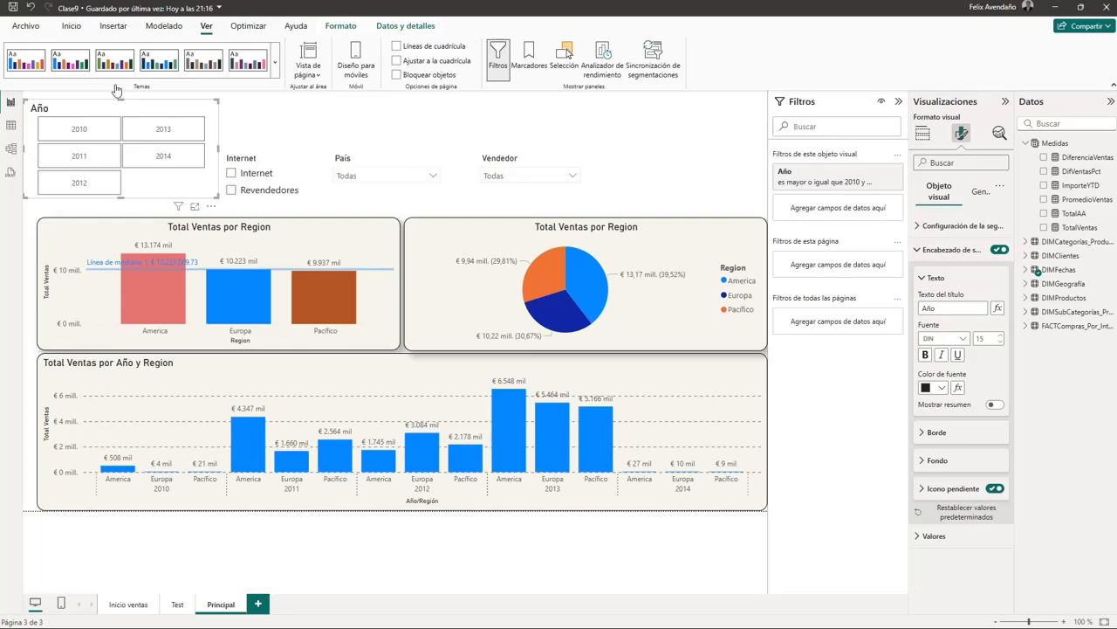
pyautogui.moveTo(121, 100); pyautogui.dragTo(121, 153)
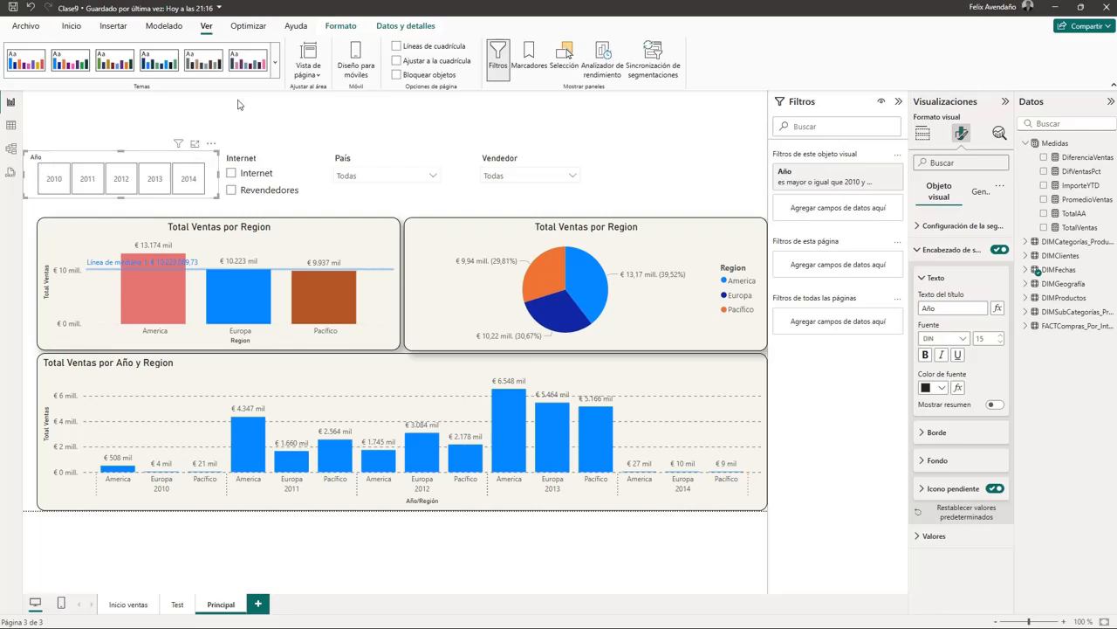
# - Turn off the Año slicer's Capacidad de respuesta option and check the same setting on the Internet, País and Vendedor slicers
pyautogui.click(978, 192)
pyautogui.click(949, 228)
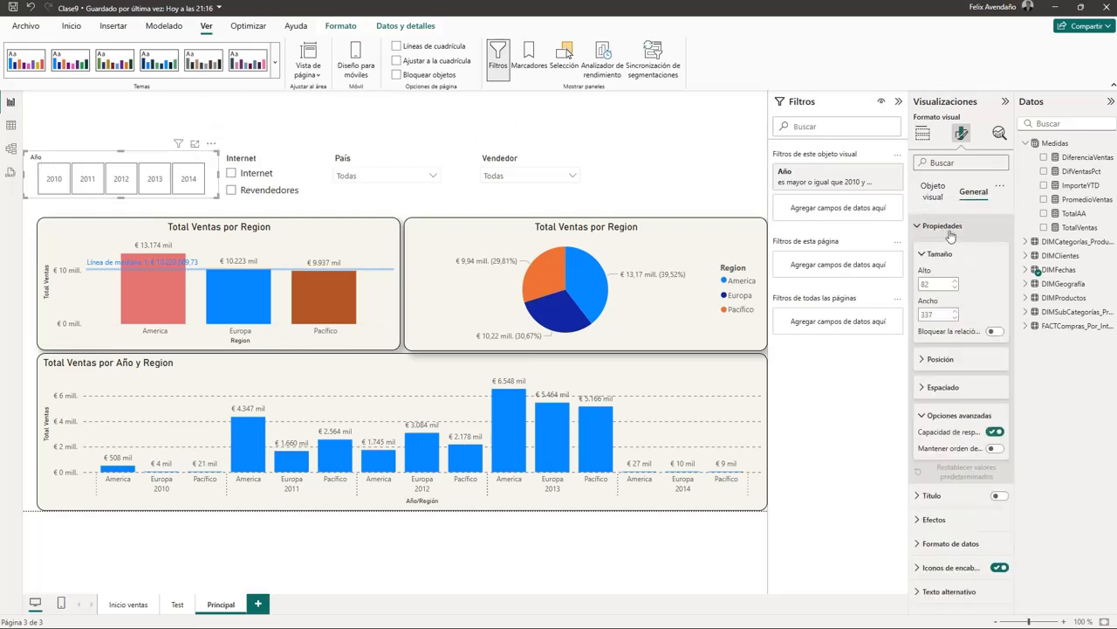
pyautogui.click(955, 417)
pyautogui.click(959, 417)
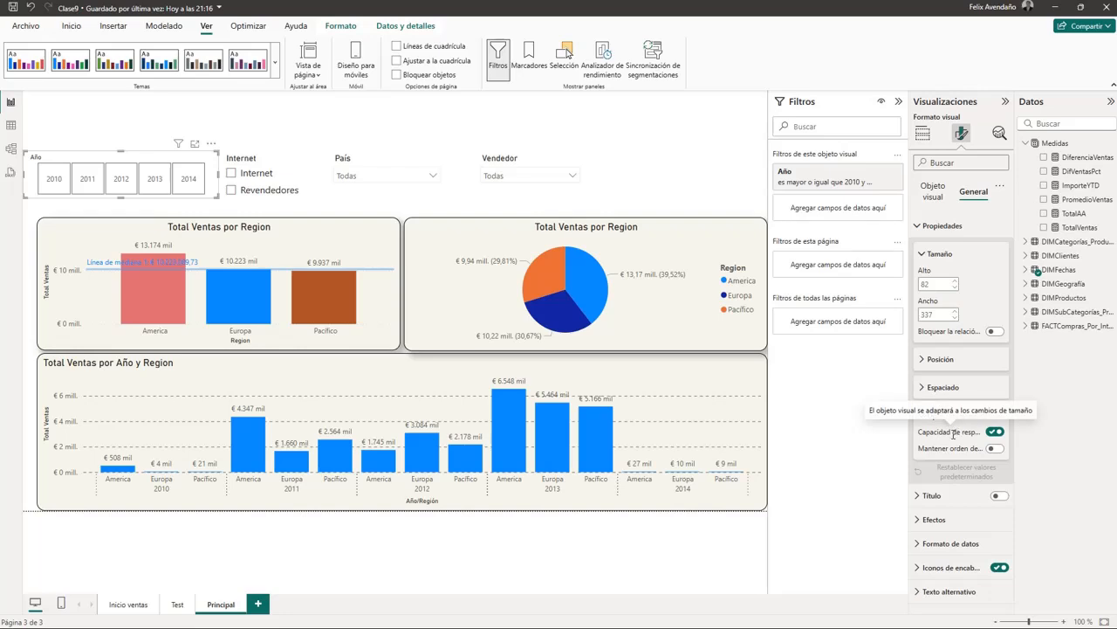
pyautogui.click(993, 432)
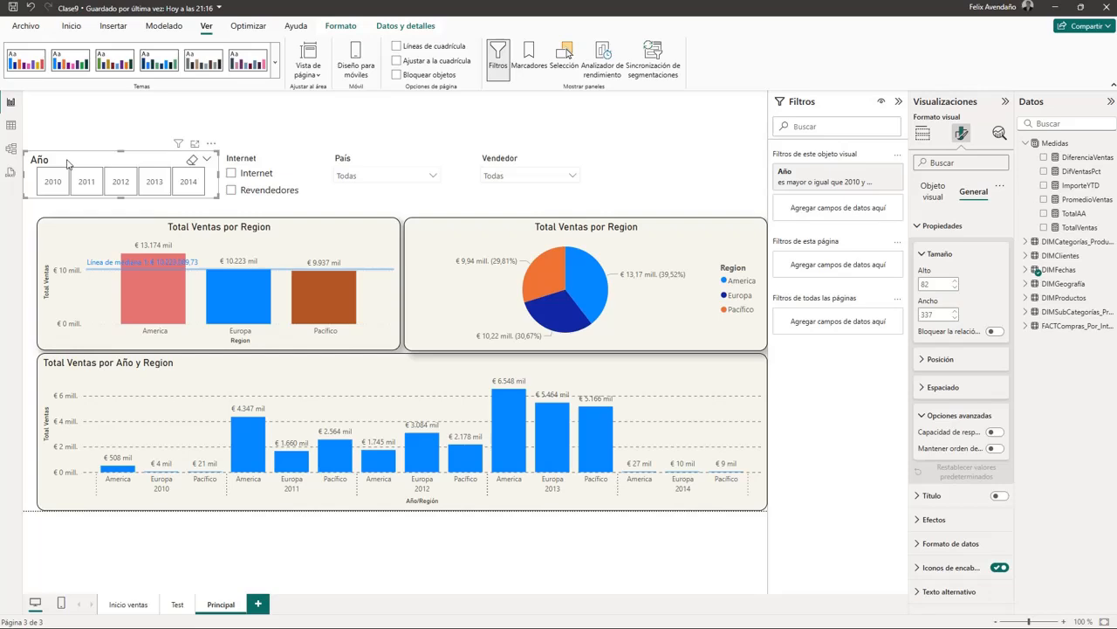
pyautogui.click(267, 160)
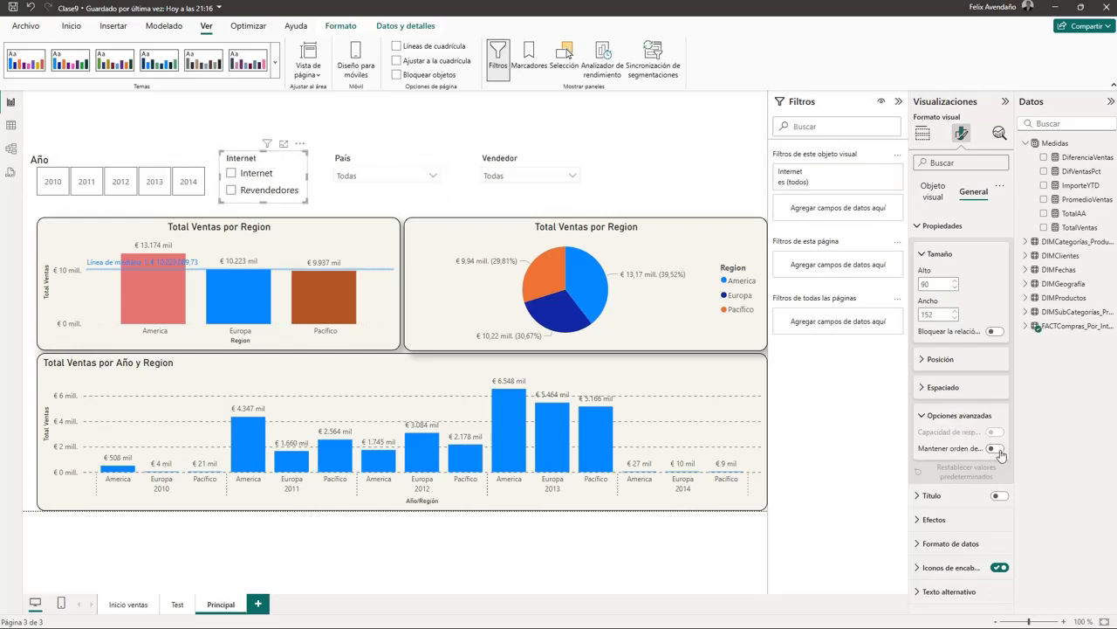
pyautogui.click(384, 156)
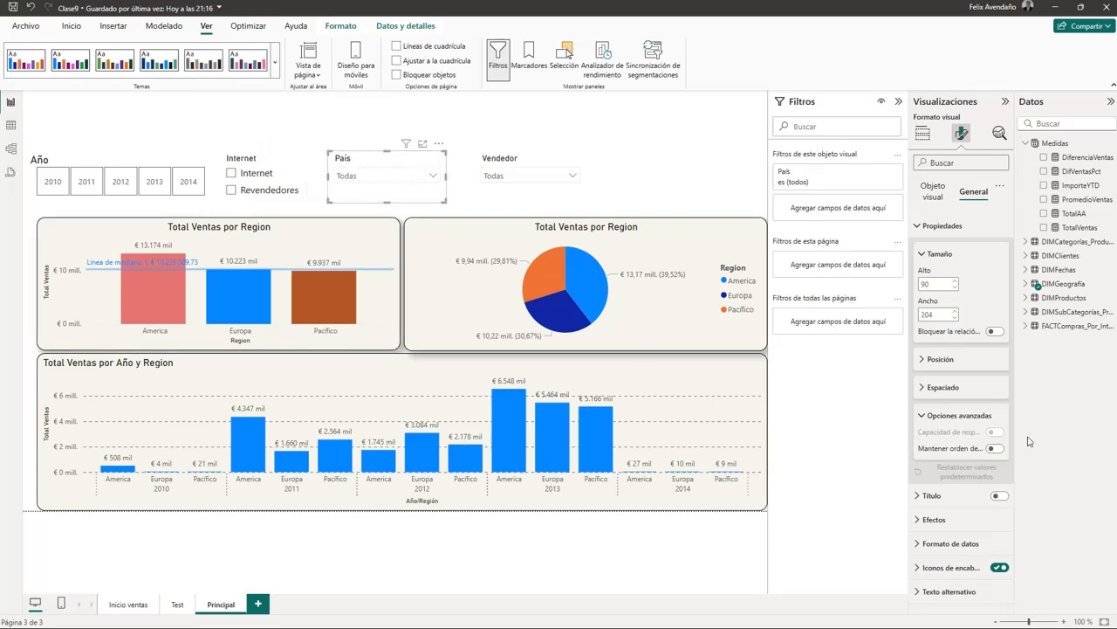
pyautogui.click(544, 162)
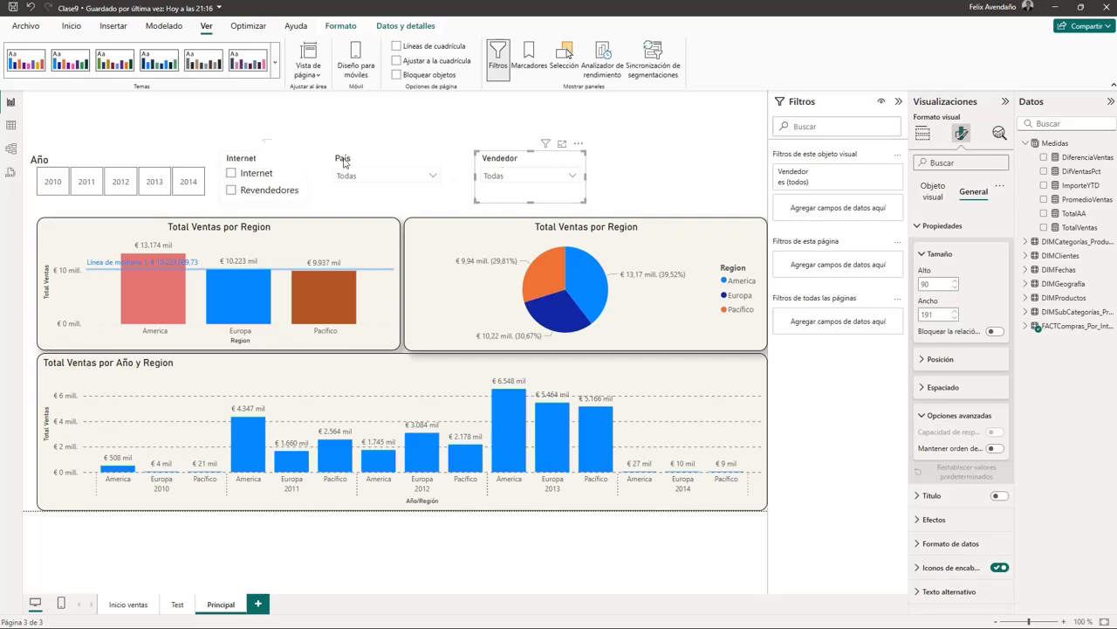
# - Set the Año slicer's header font size to 12 to match the Internet slicer
pyautogui.click(117, 157)
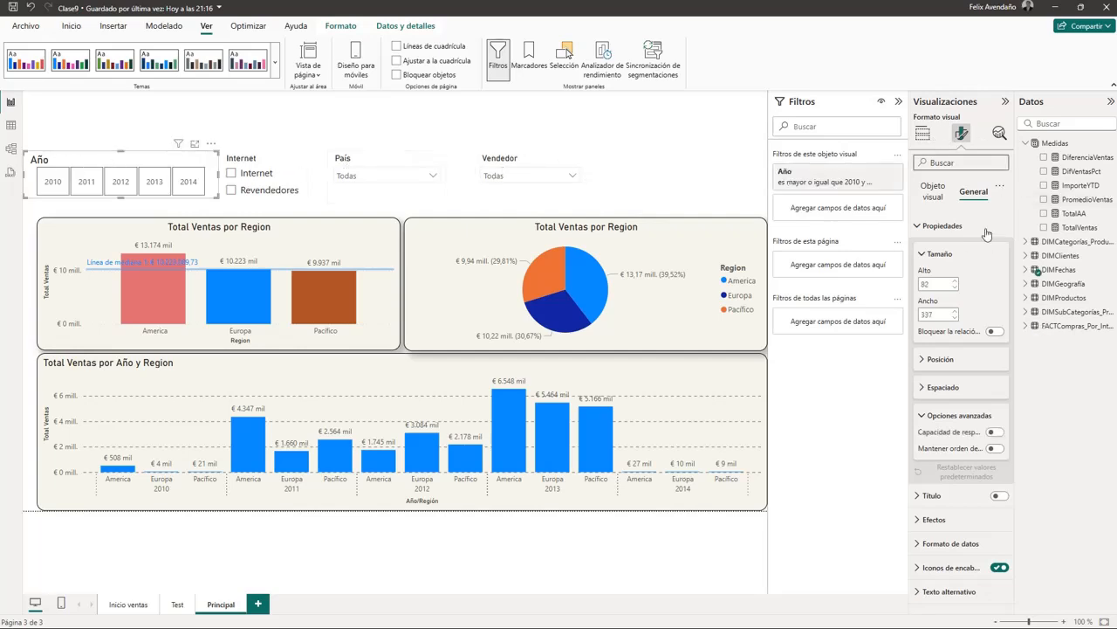
pyautogui.click(934, 194)
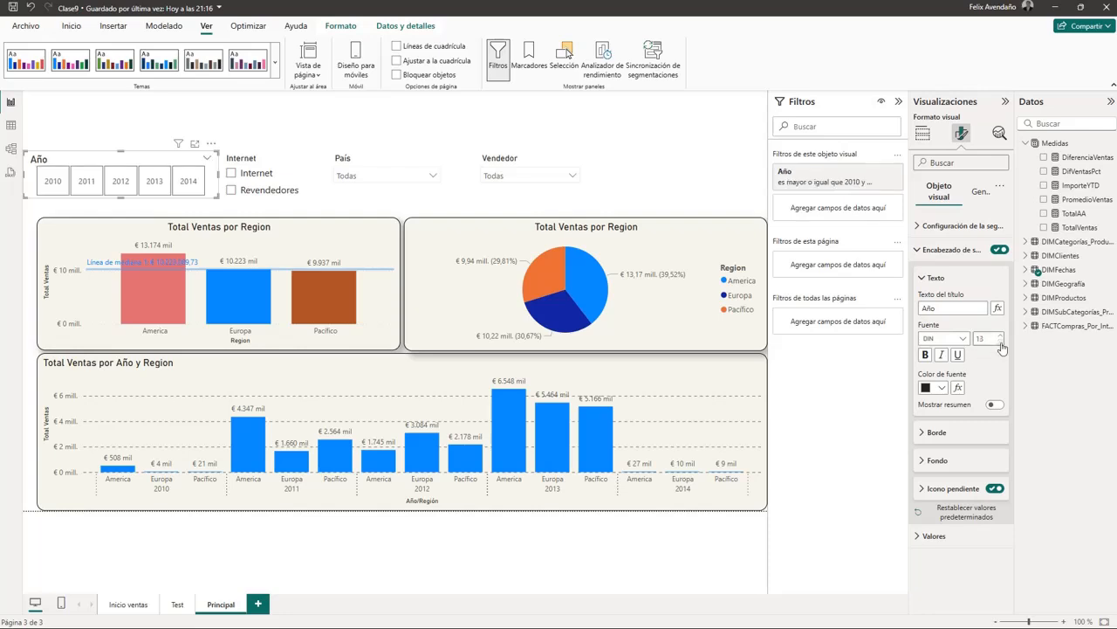
pyautogui.click(270, 159)
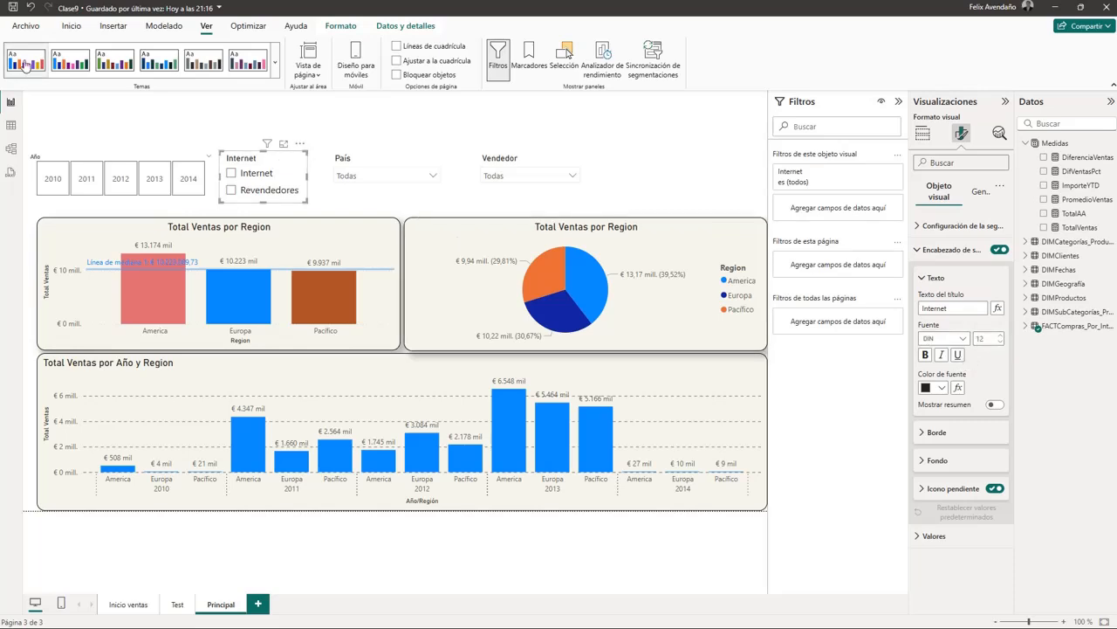
pyautogui.click(91, 156)
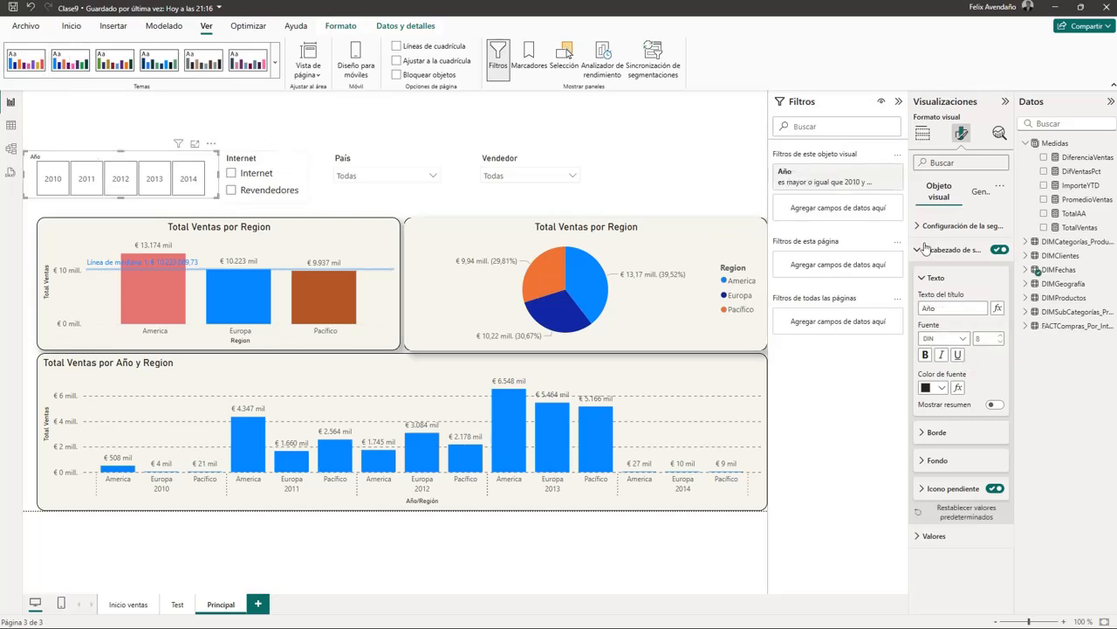
pyautogui.click(1001, 337)
pyautogui.click(1001, 336)
pyautogui.click(1001, 336)
pyautogui.click(1002, 336)
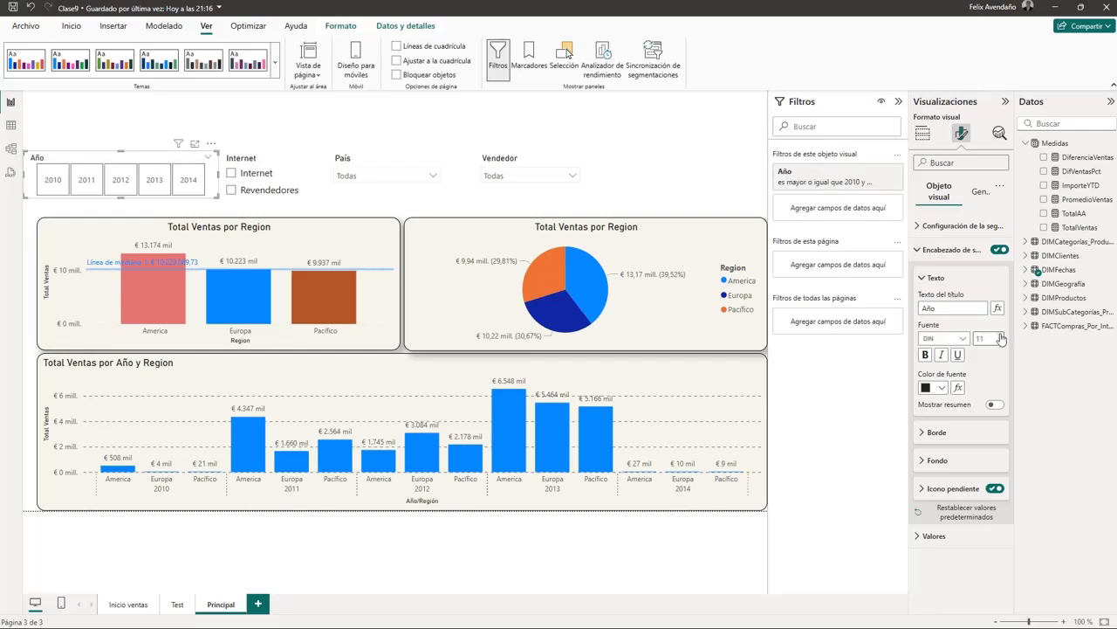
pyautogui.click(1001, 336)
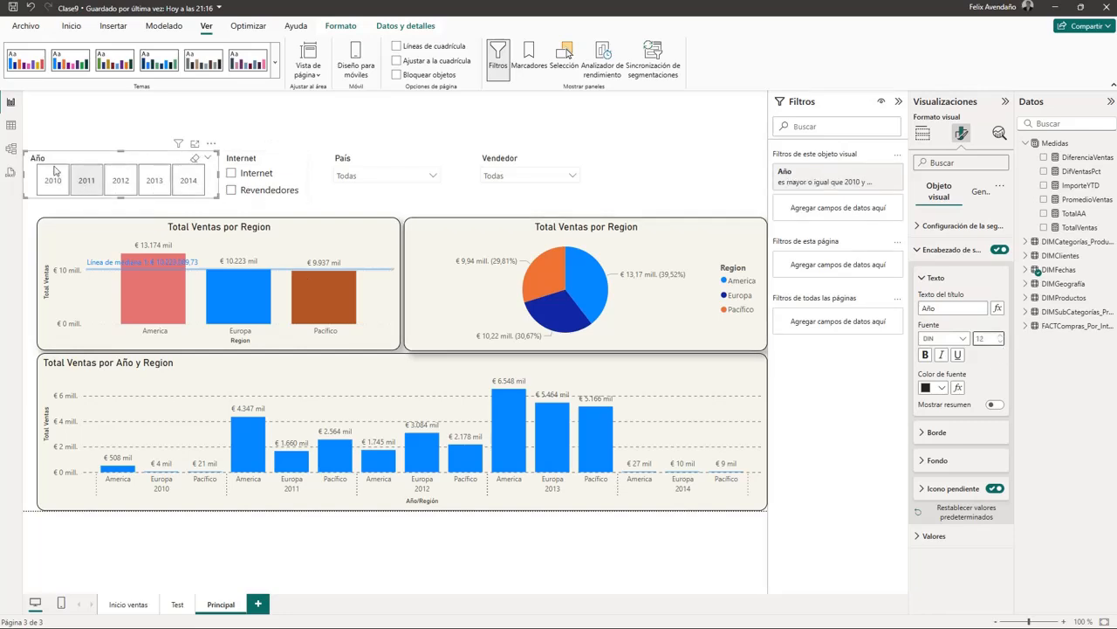
pyautogui.click(458, 122)
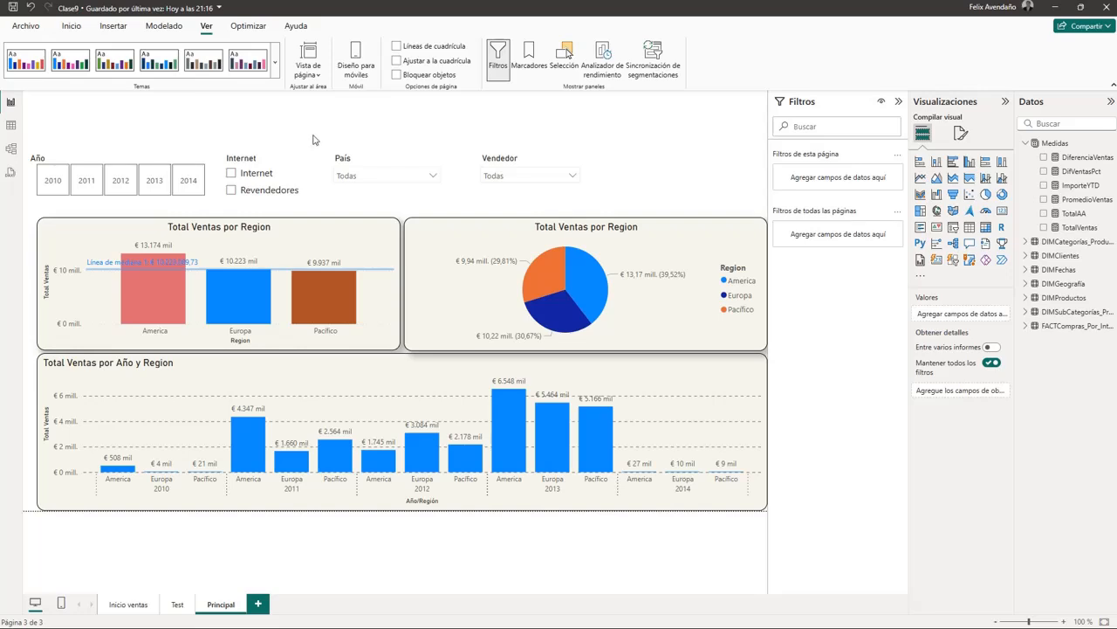
# - Insert a text box at the page's upper edge above the Año slicer and reduce its height to clear the slicers
pyautogui.click(130, 29)
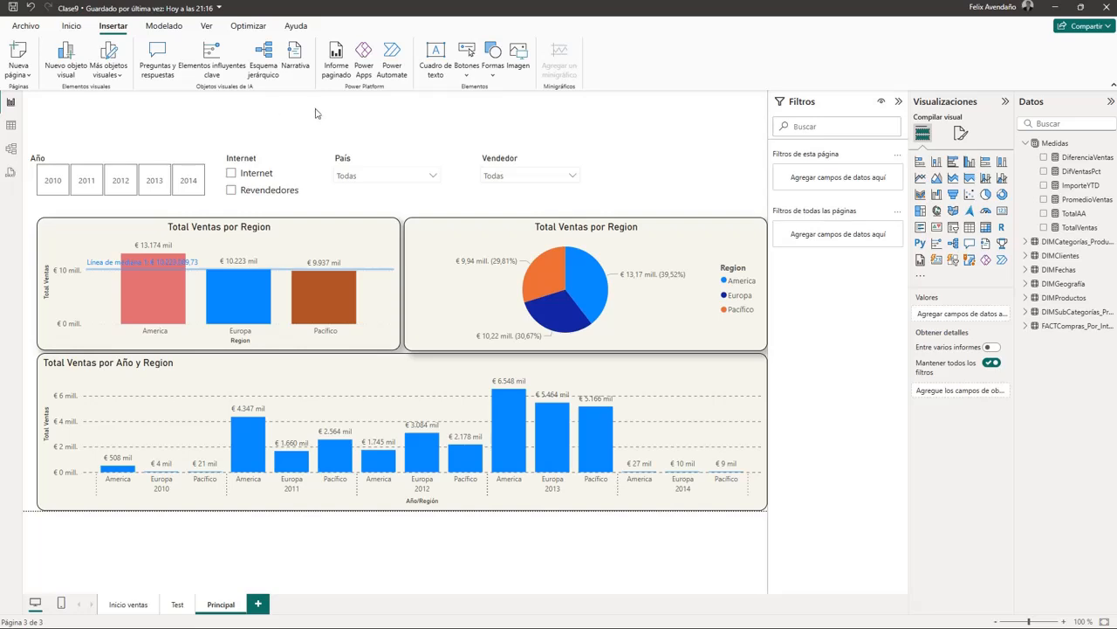
pyautogui.click(430, 72)
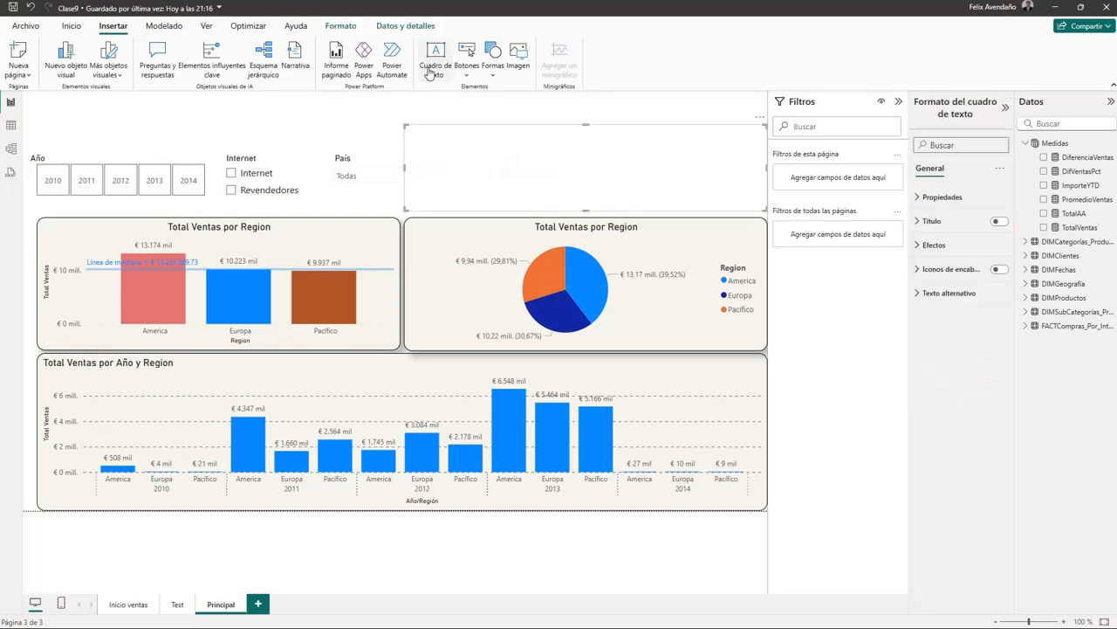
pyautogui.click(377, 116)
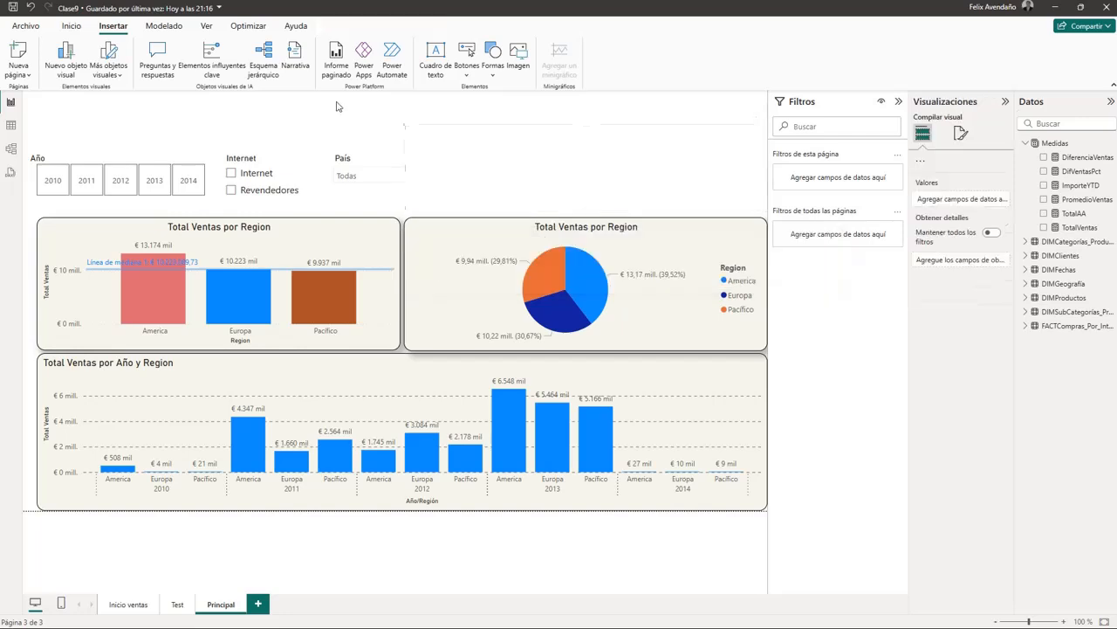
pyautogui.click(500, 127)
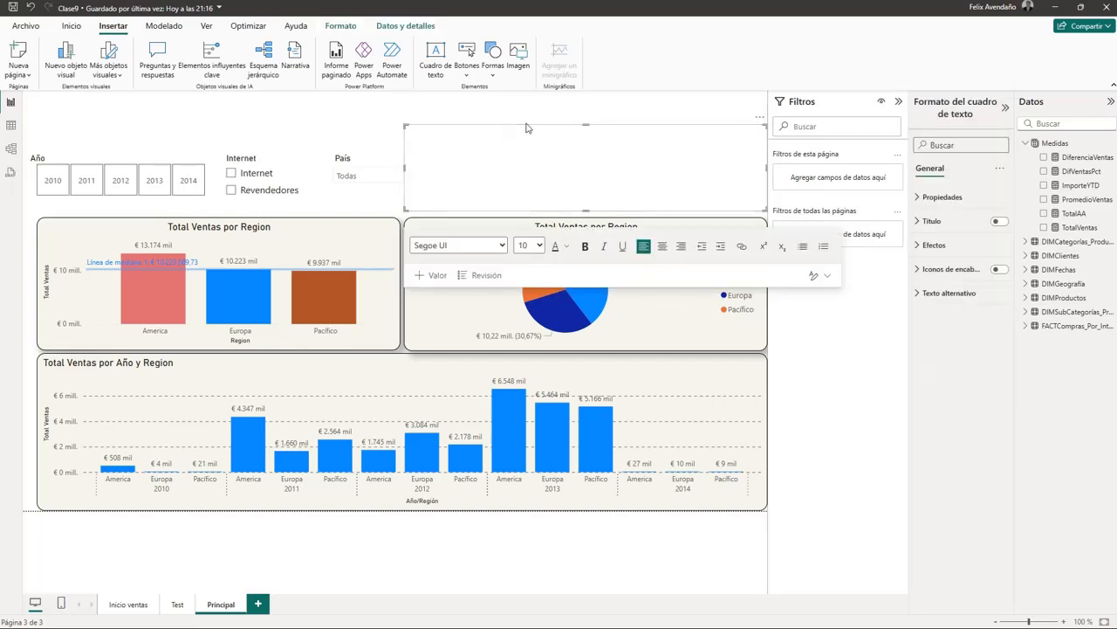
pyautogui.click(498, 121)
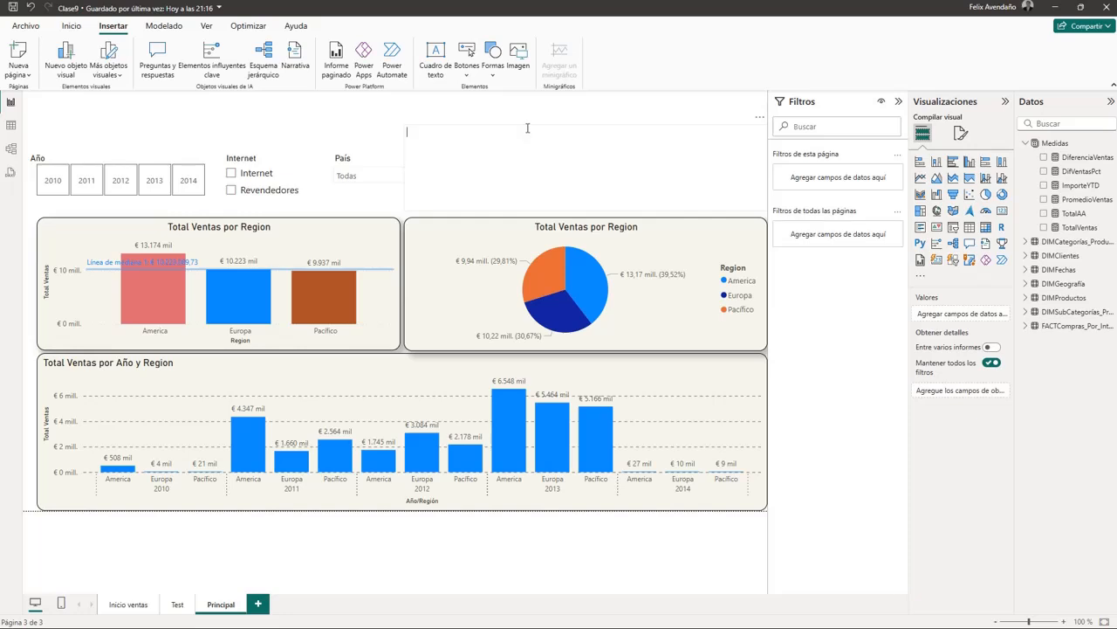
pyautogui.click(527, 127)
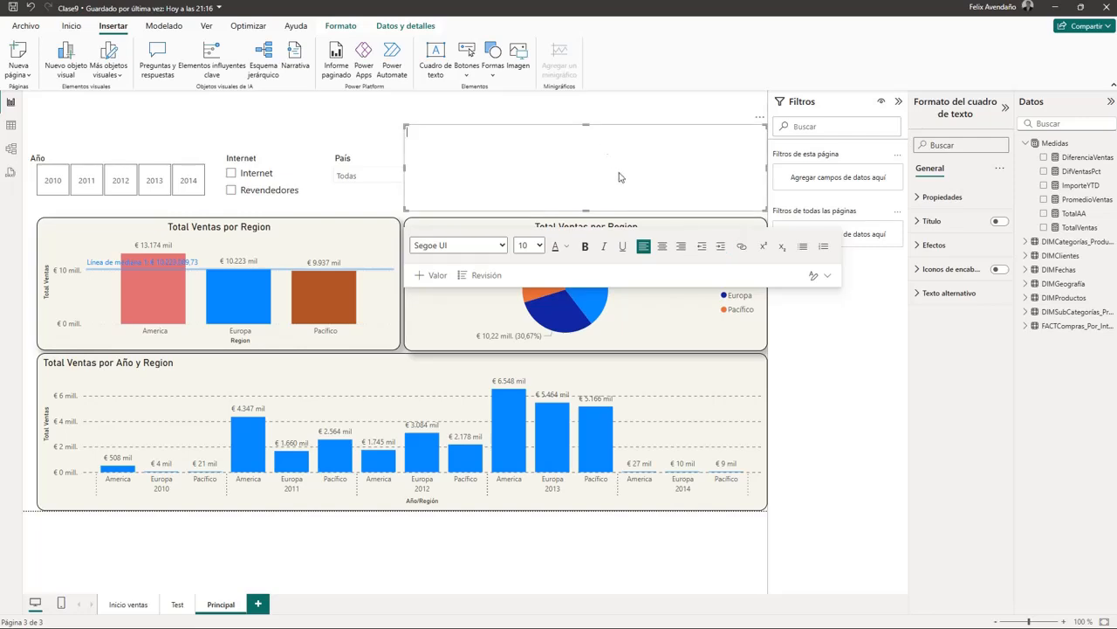
pyautogui.moveTo(606, 129); pyautogui.dragTo(233, 91)
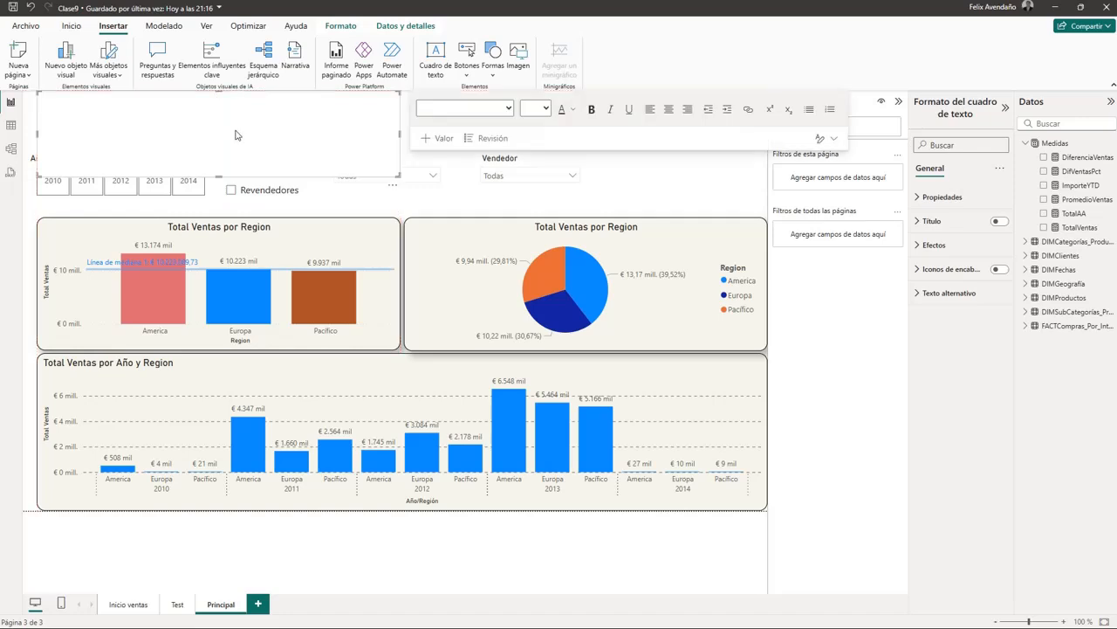
pyautogui.moveTo(218, 174); pyautogui.dragTo(218, 137)
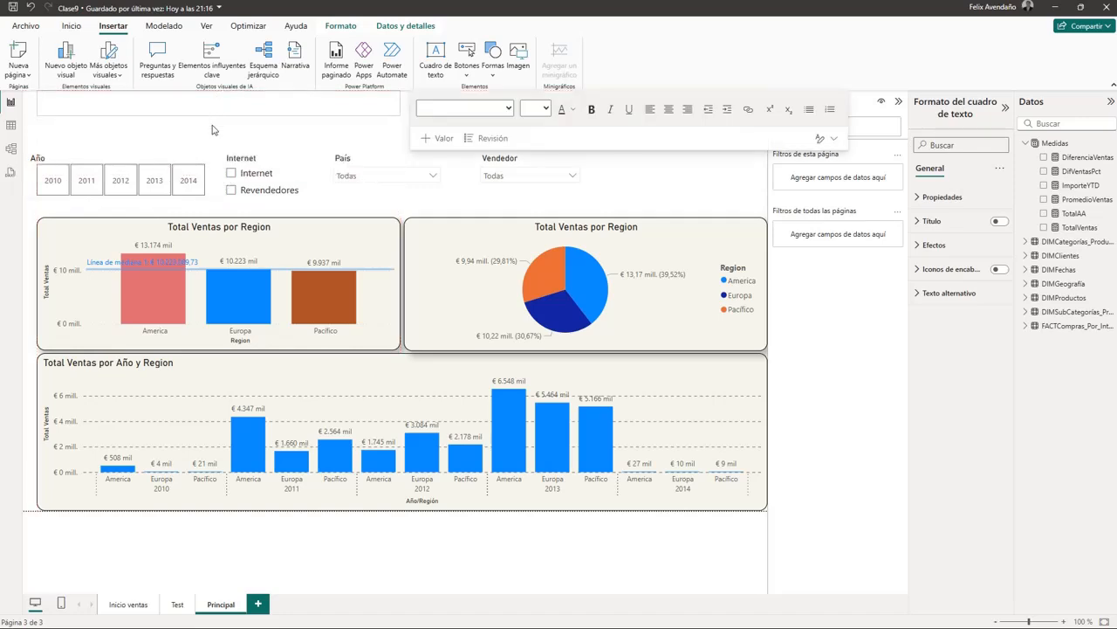
# - Enter the title "Información Inicial de Ventas" in the text box at font size 20
pyautogui.click(168, 116)
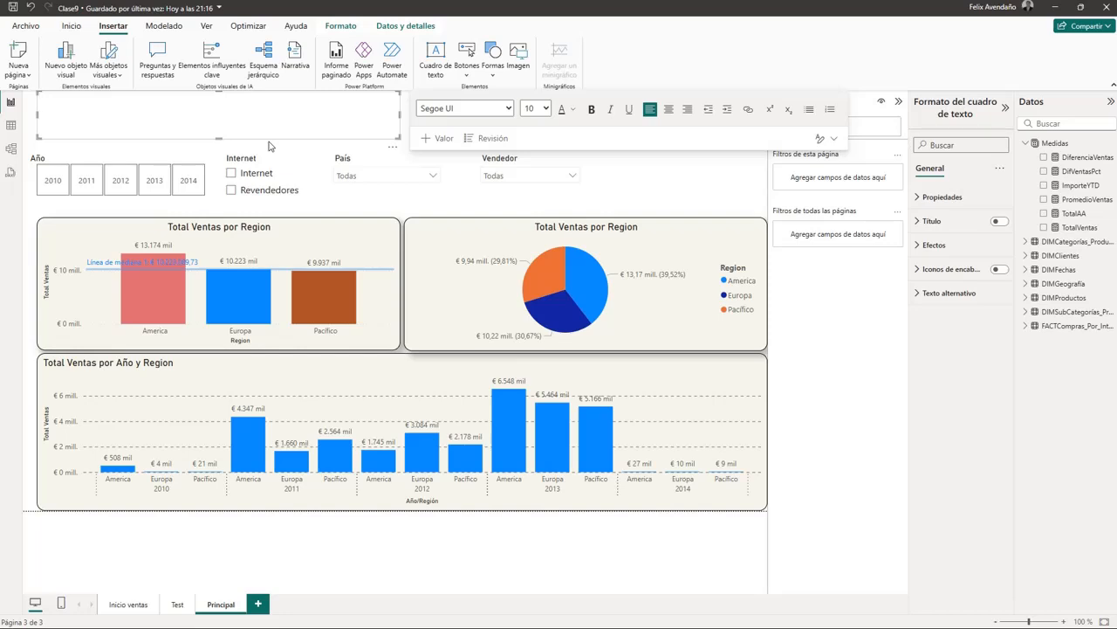
pyautogui.click(546, 108)
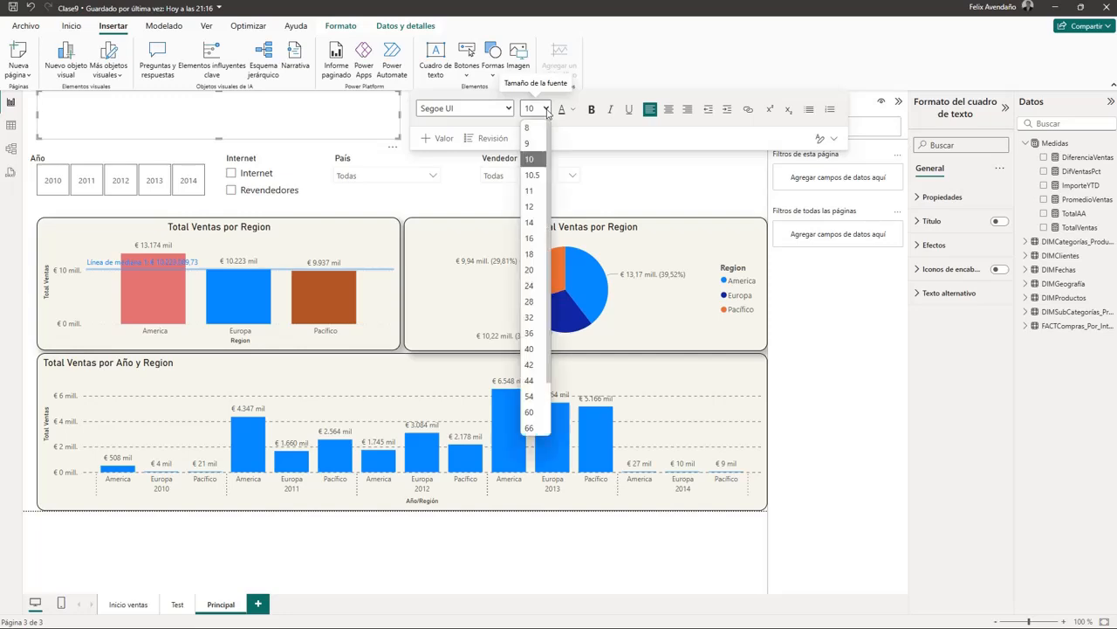
pyautogui.click(530, 269)
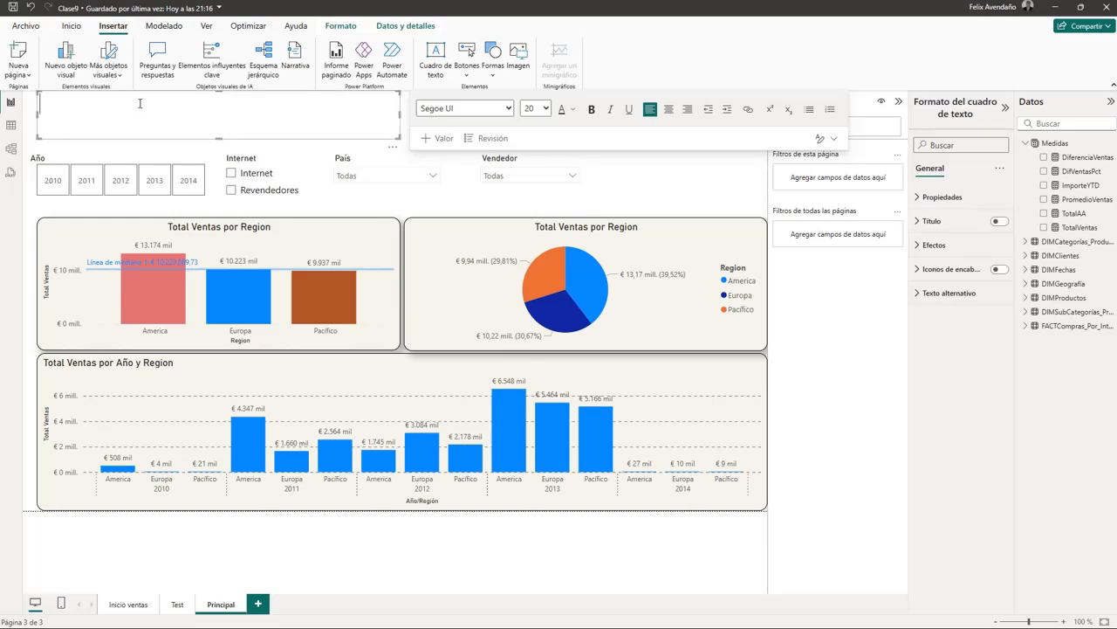
pyautogui.write('Información ')
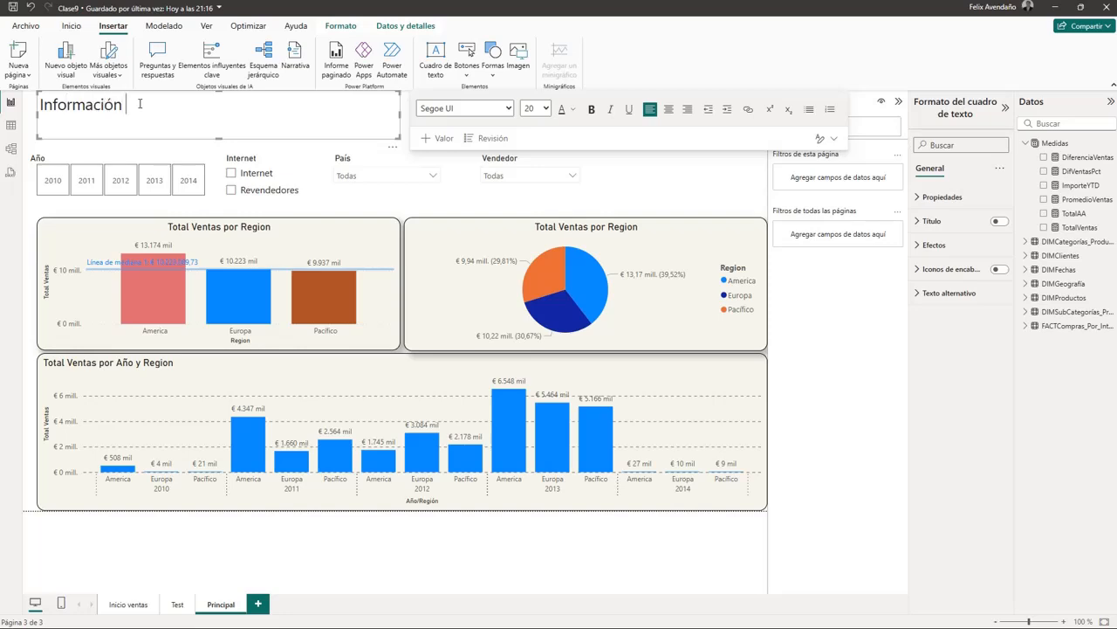
pyautogui.write('Inicial de ventas')
pyautogui.click(197, 105)
pyautogui.press('BackSpace')
pyautogui.write('V')
# - Shrink the text box closely around the title and make the title bold and centred
pyautogui.moveTo(219, 137); pyautogui.dragTo(41, 109)
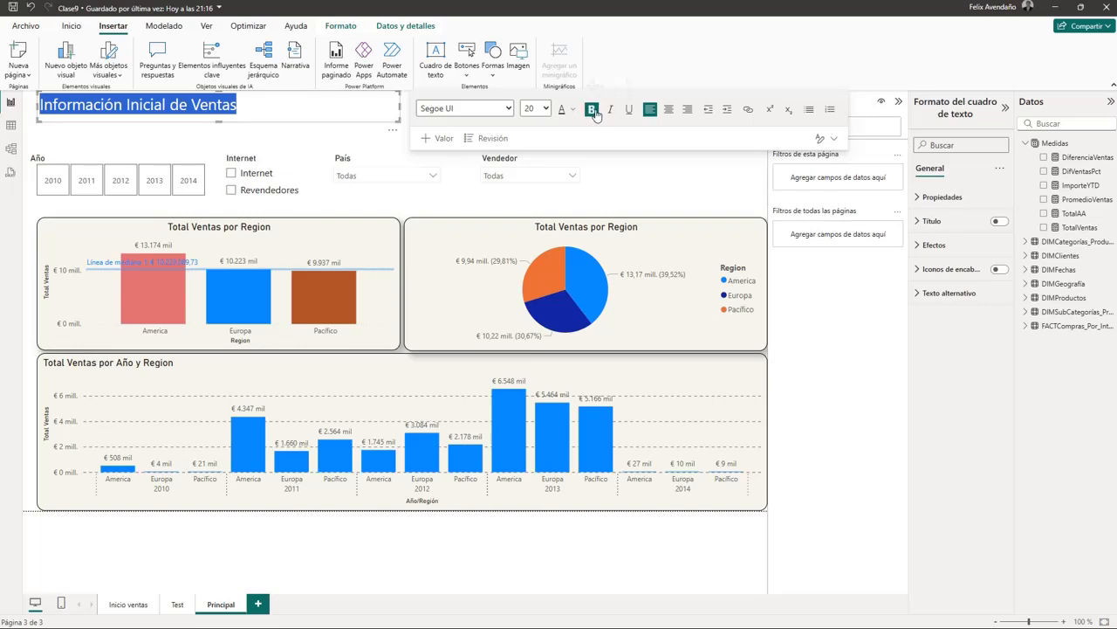
pyautogui.hotkey('ctrl', 'b')
pyautogui.click(310, 101)
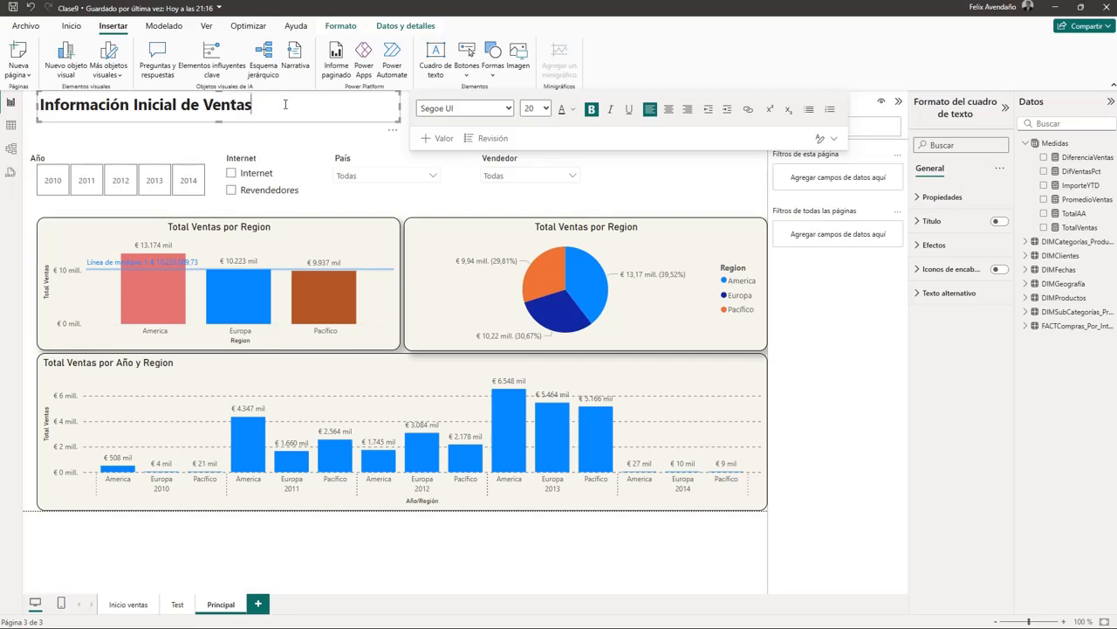
pyautogui.moveTo(400, 106); pyautogui.dragTo(269, 110)
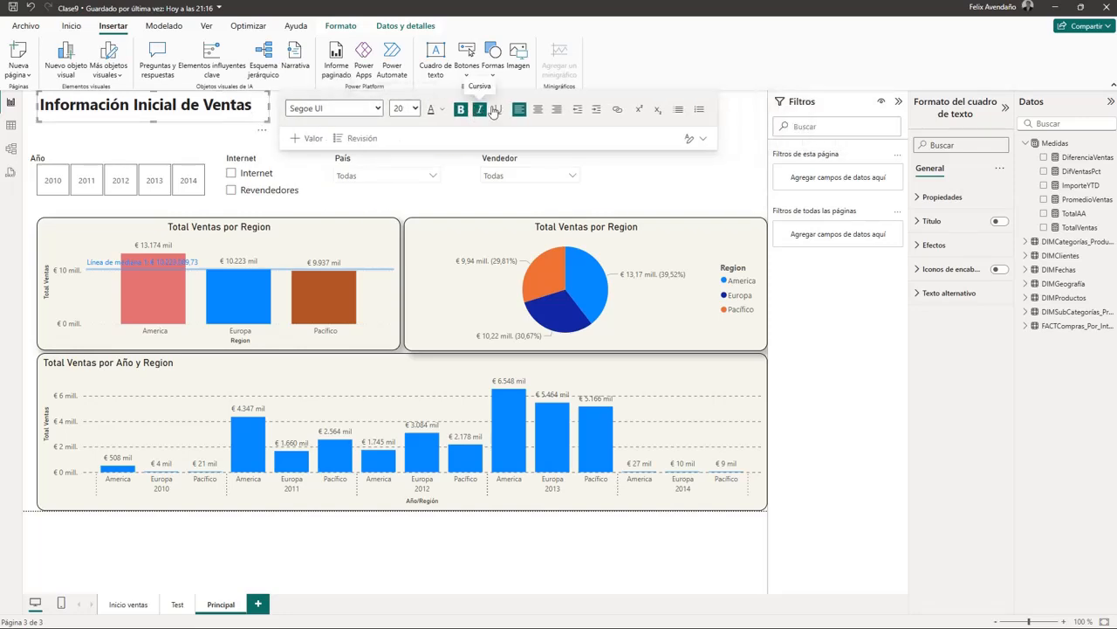
pyautogui.click(536, 110)
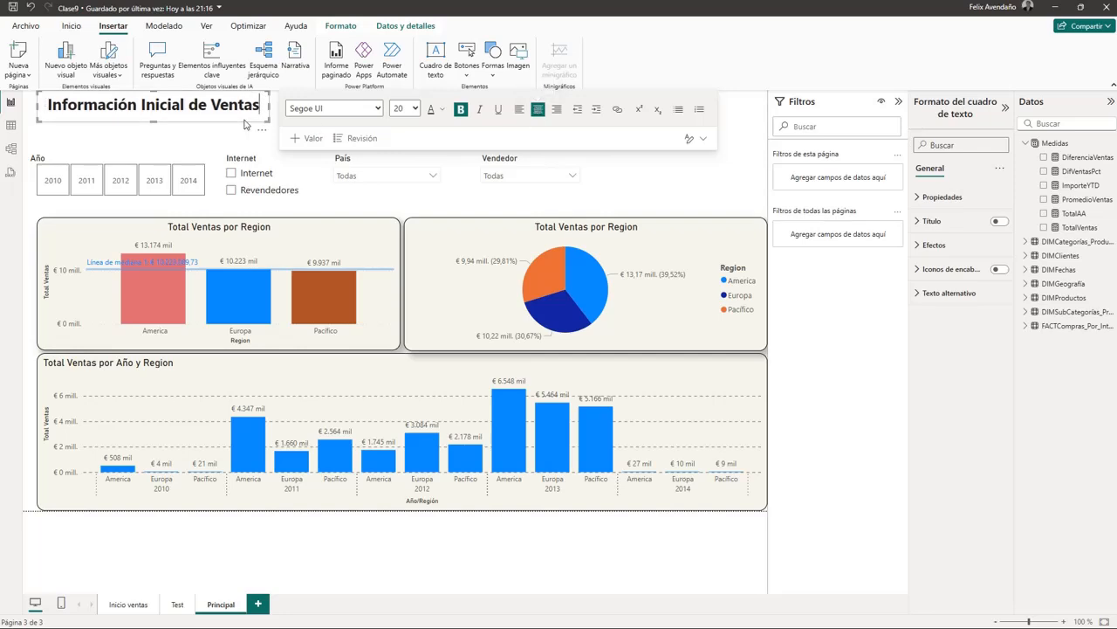
# - Move the "Información Inicial de Ventas" title text box horizontally to the middle of the page, level with the upper edge
pyautogui.moveTo(244, 127); pyautogui.dragTo(453, 123)
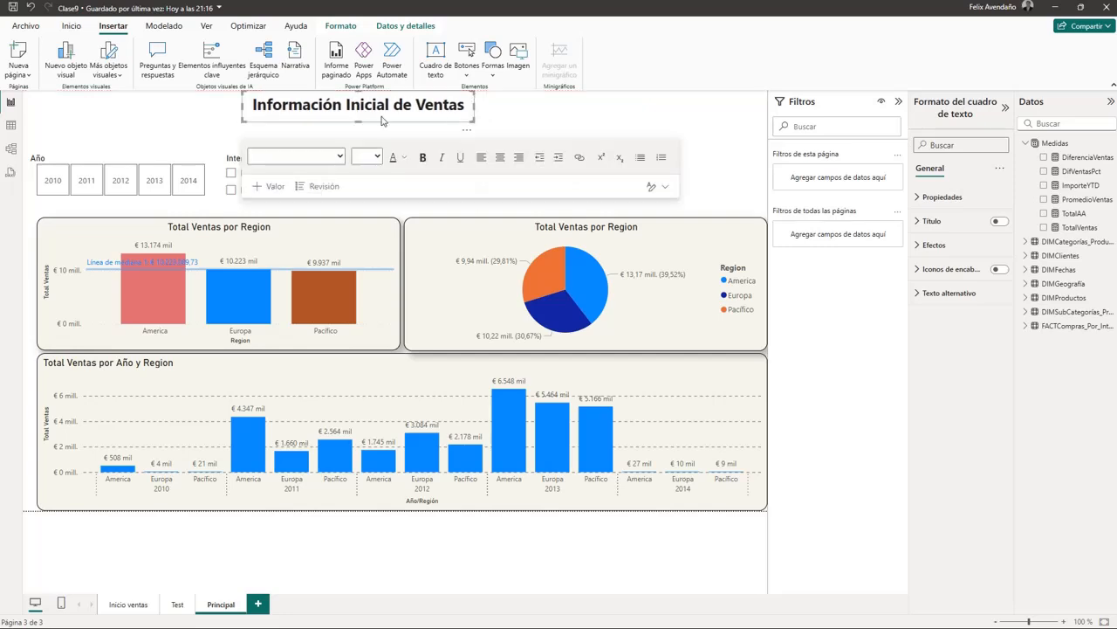
pyautogui.click(193, 117)
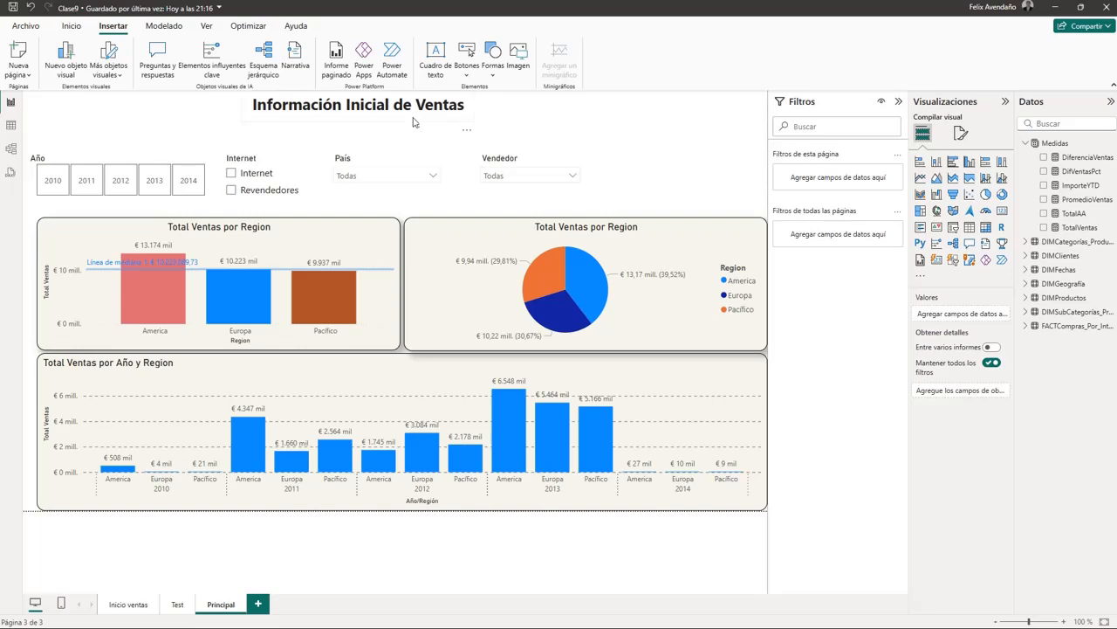
pyautogui.click(448, 127)
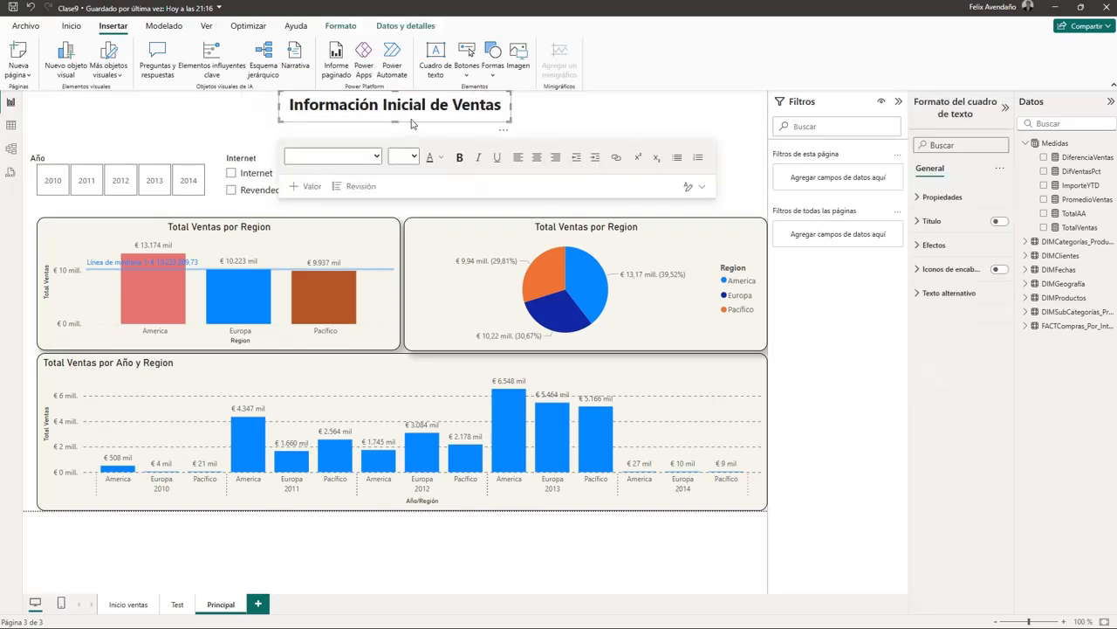
pyautogui.moveTo(387, 106); pyautogui.dragTo(440, 119)
pyautogui.click(590, 116)
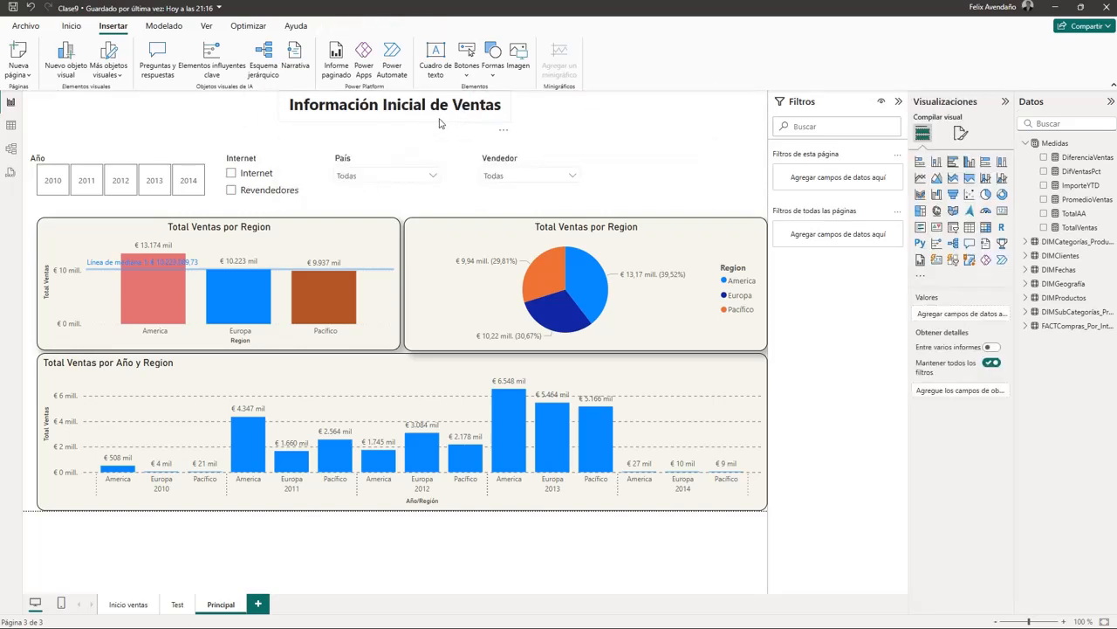
pyautogui.click(565, 111)
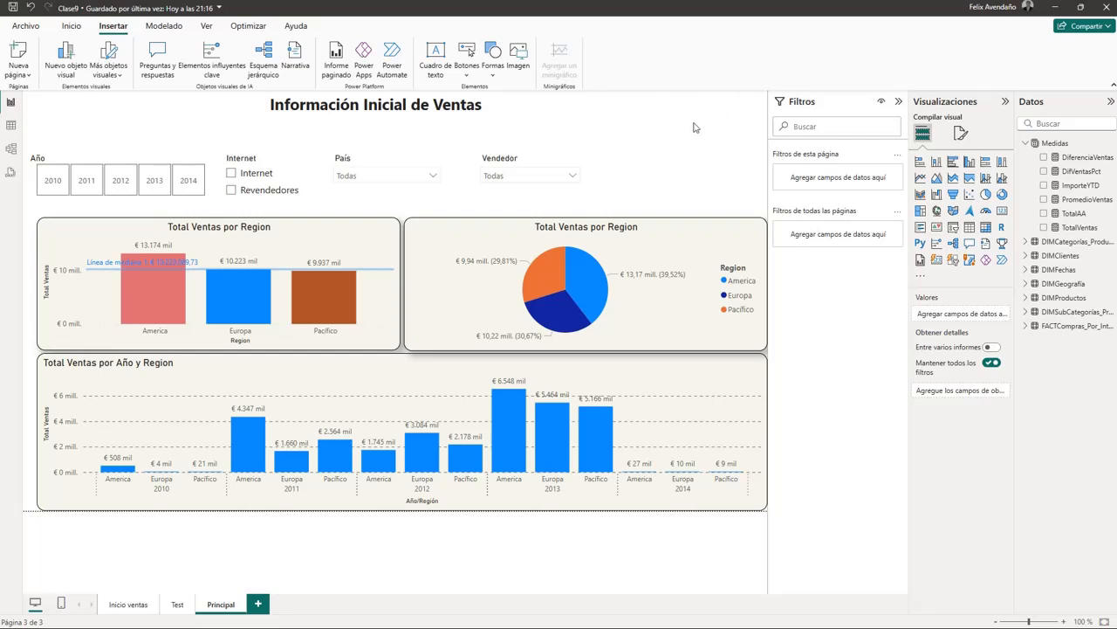
# - Insert a right arrow button, place it in the page's upper-right corner beside the title, and narrow it around the arrow
pyautogui.click(470, 76)
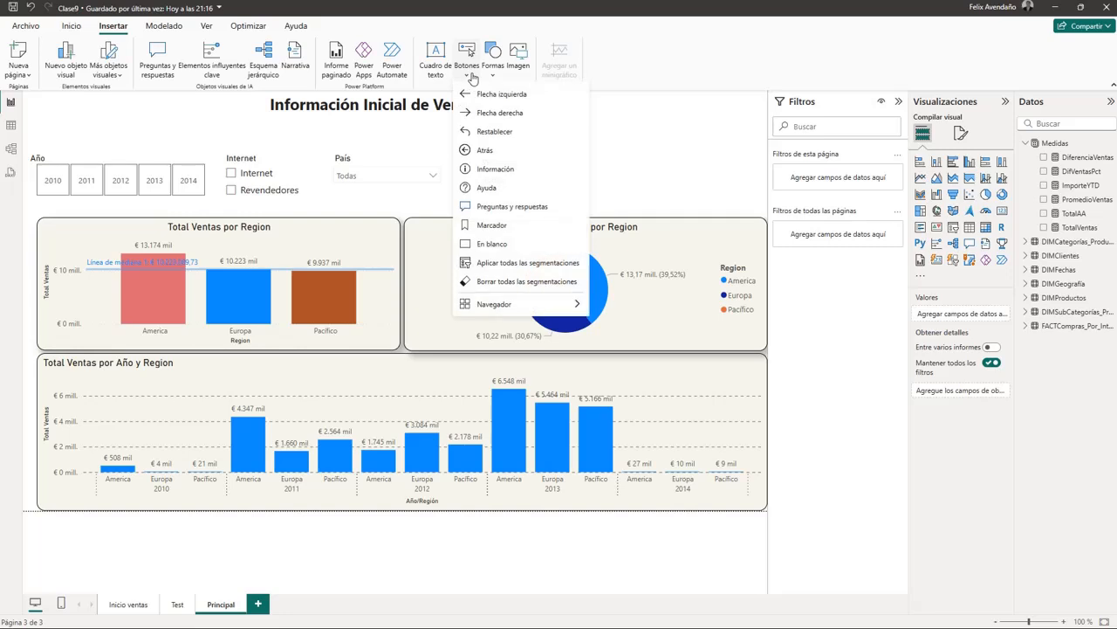
pyautogui.click(492, 113)
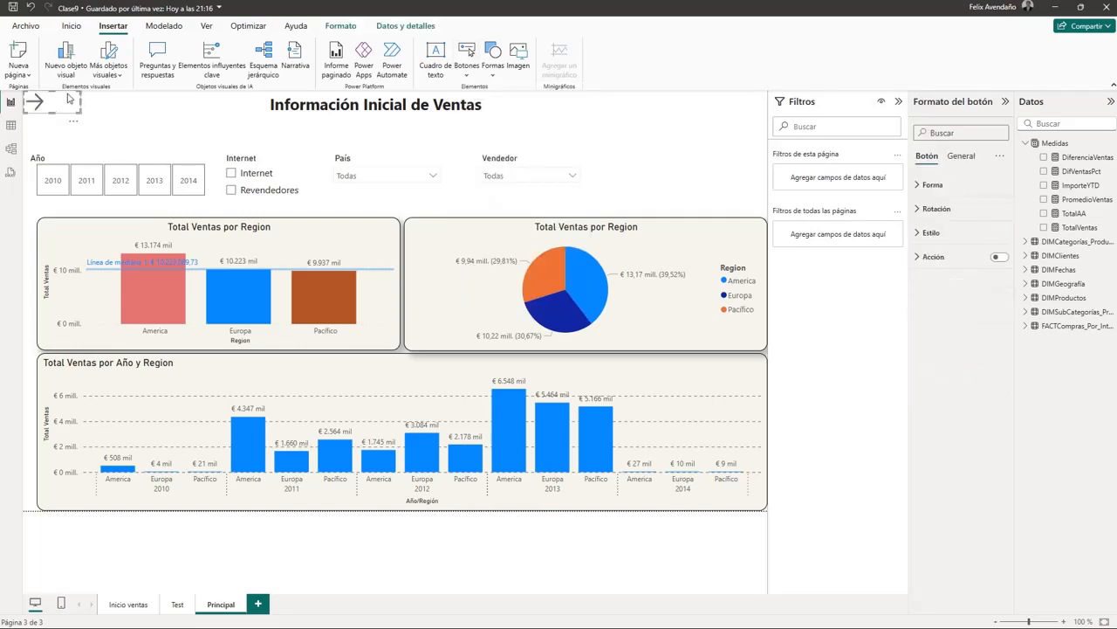
pyautogui.moveTo(69, 100); pyautogui.dragTo(749, 106)
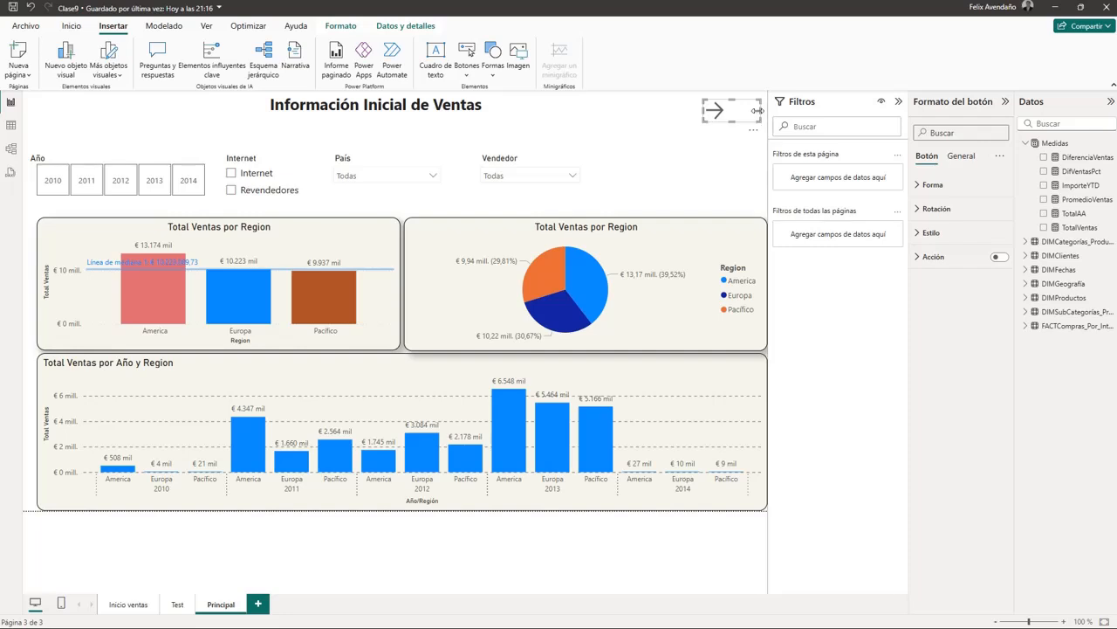
pyautogui.moveTo(758, 117); pyautogui.dragTo(735, 107)
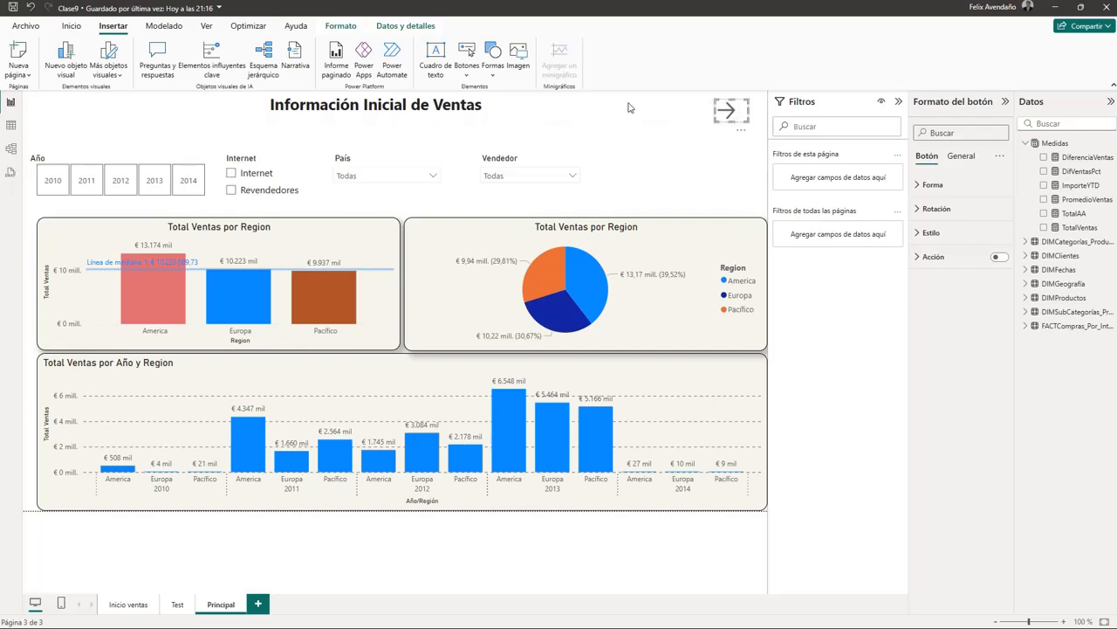
pyautogui.click(629, 106)
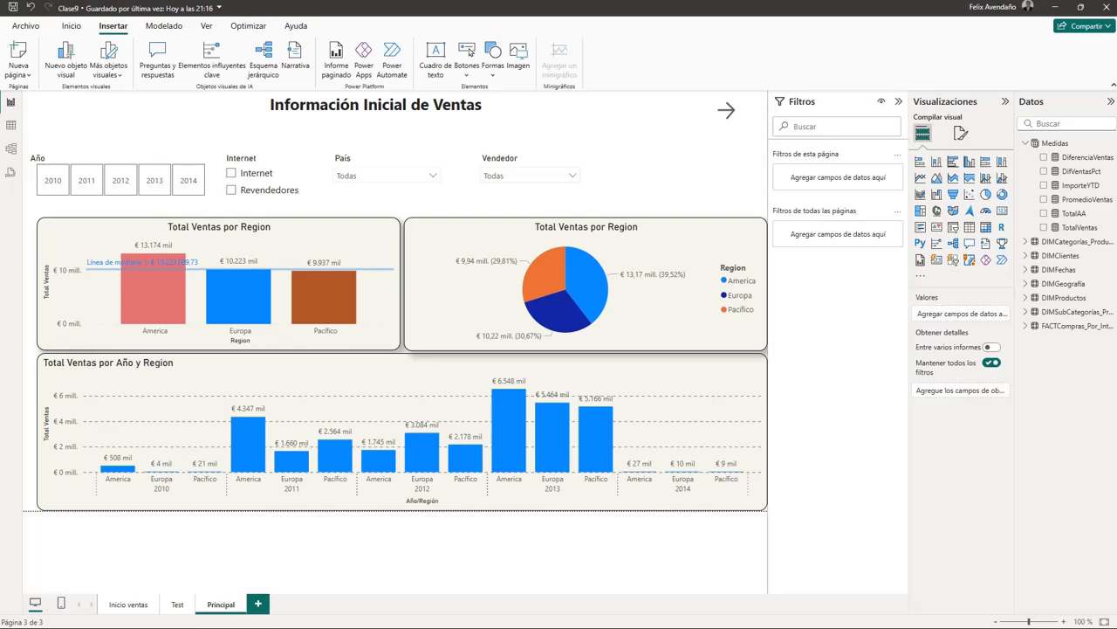
# - Test the Año slicer by filtering the page to 2012, and clear the selection
pyautogui.click(119, 185)
pyautogui.click(119, 184)
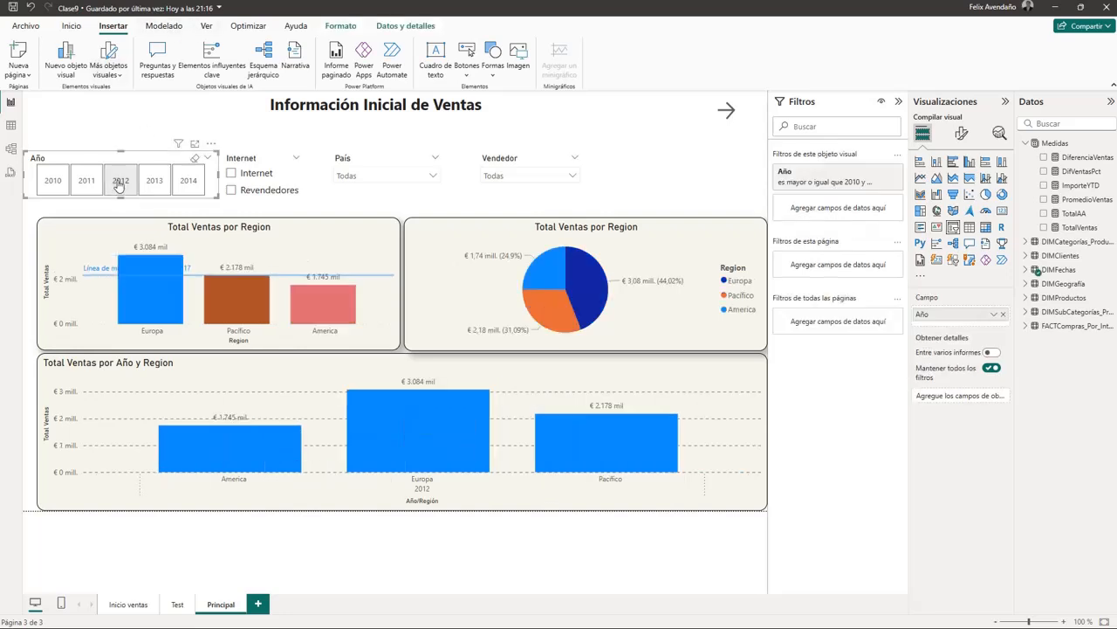
pyautogui.click(119, 184)
pyautogui.click(116, 116)
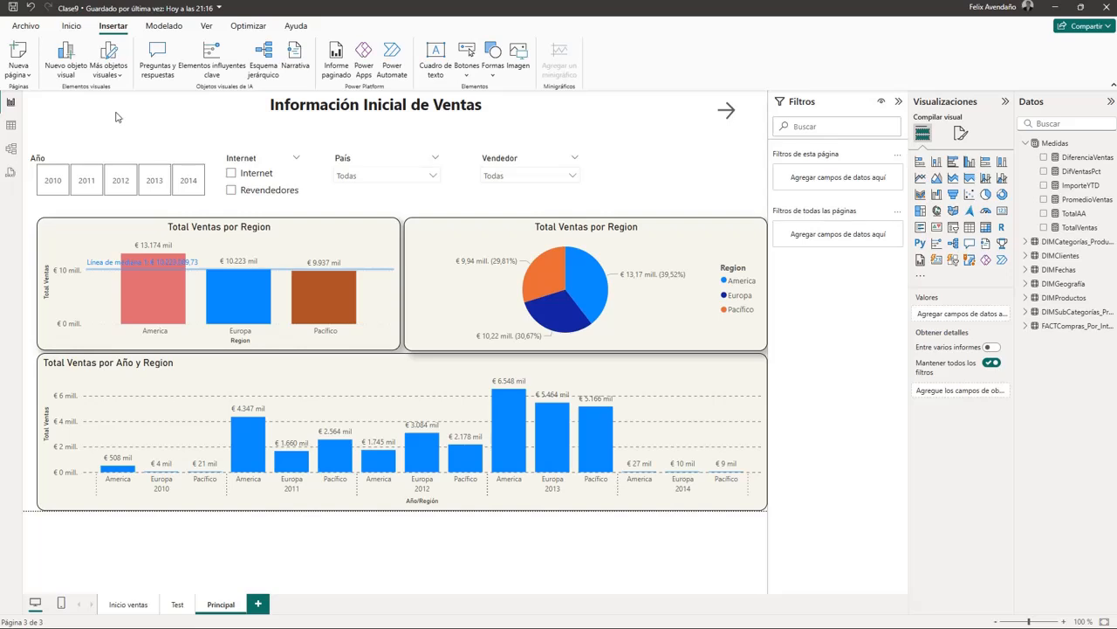
# - Turn on interaction editing with the Total Ventas por Region pie chart selected
pyautogui.click(173, 27)
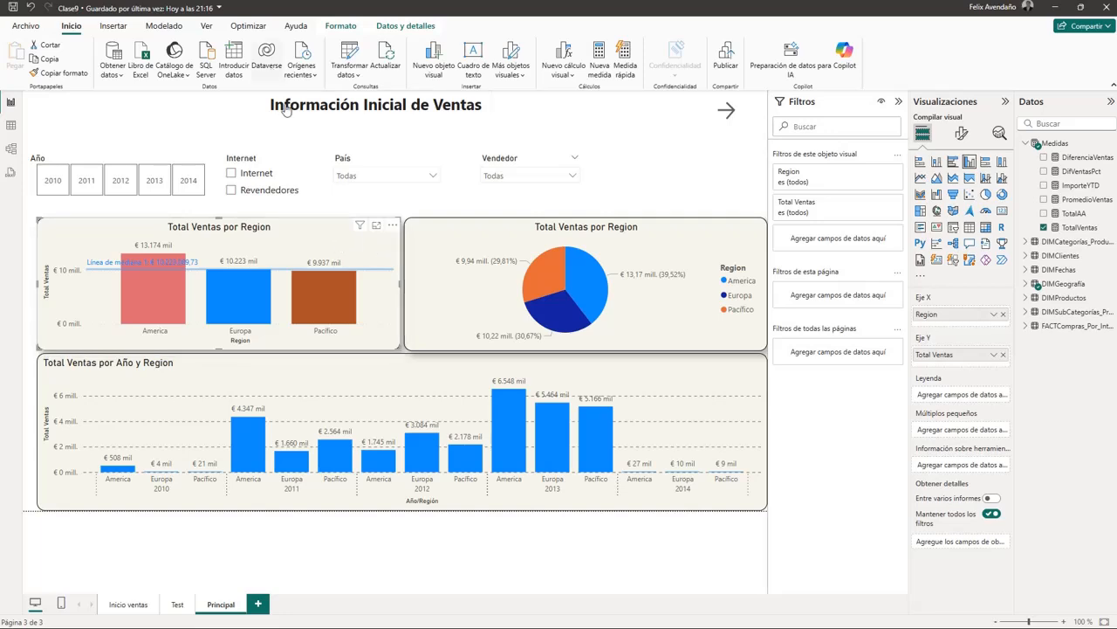
pyautogui.click(430, 250)
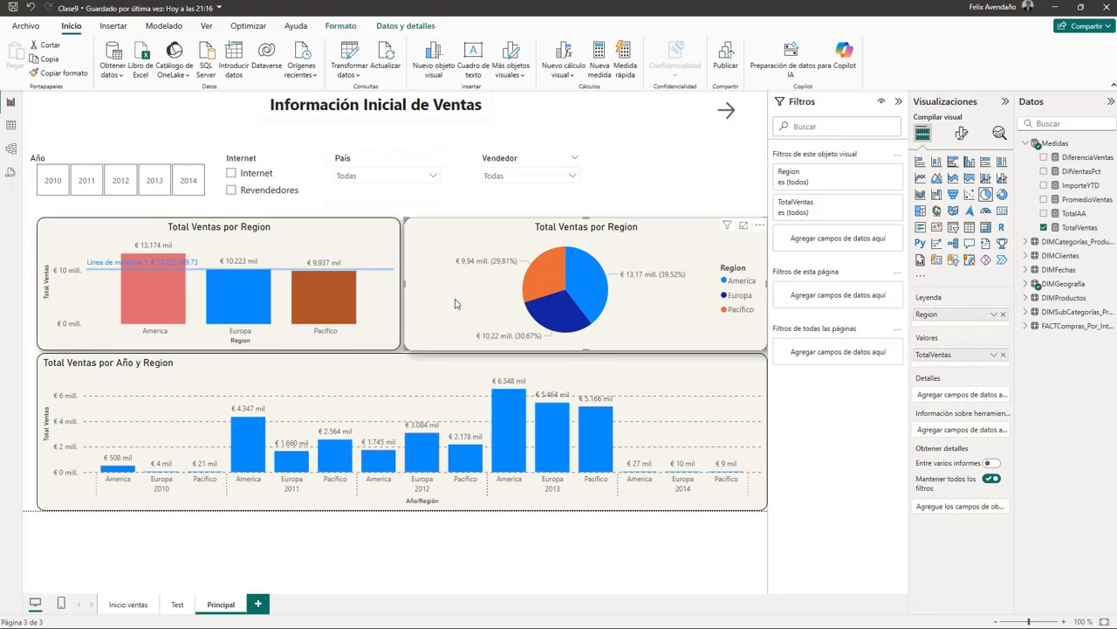
pyautogui.click(657, 180)
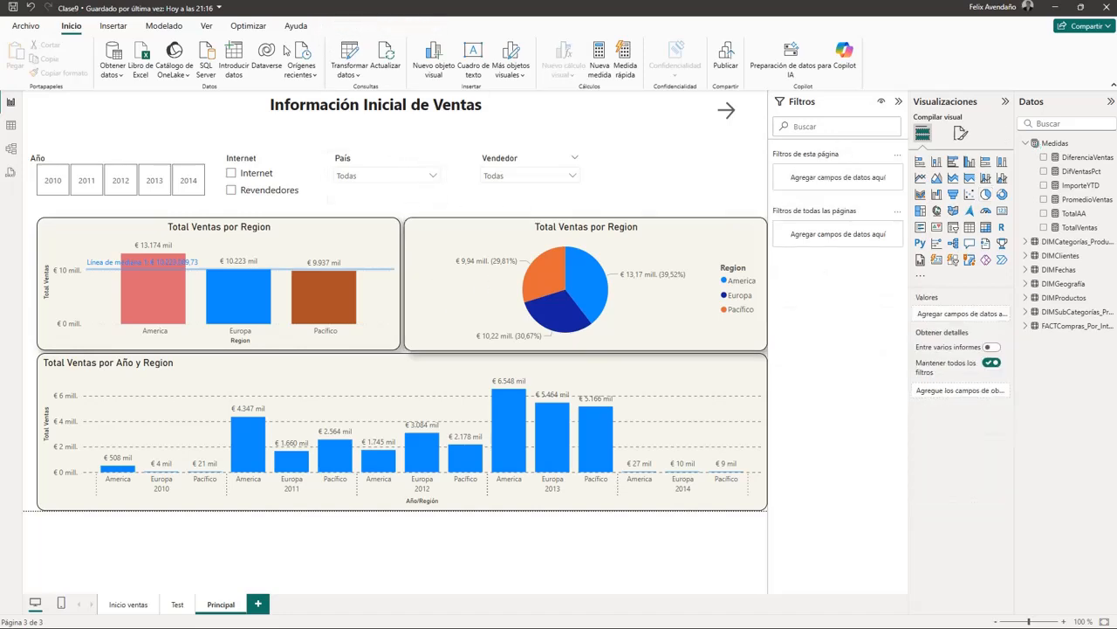
pyautogui.click(435, 247)
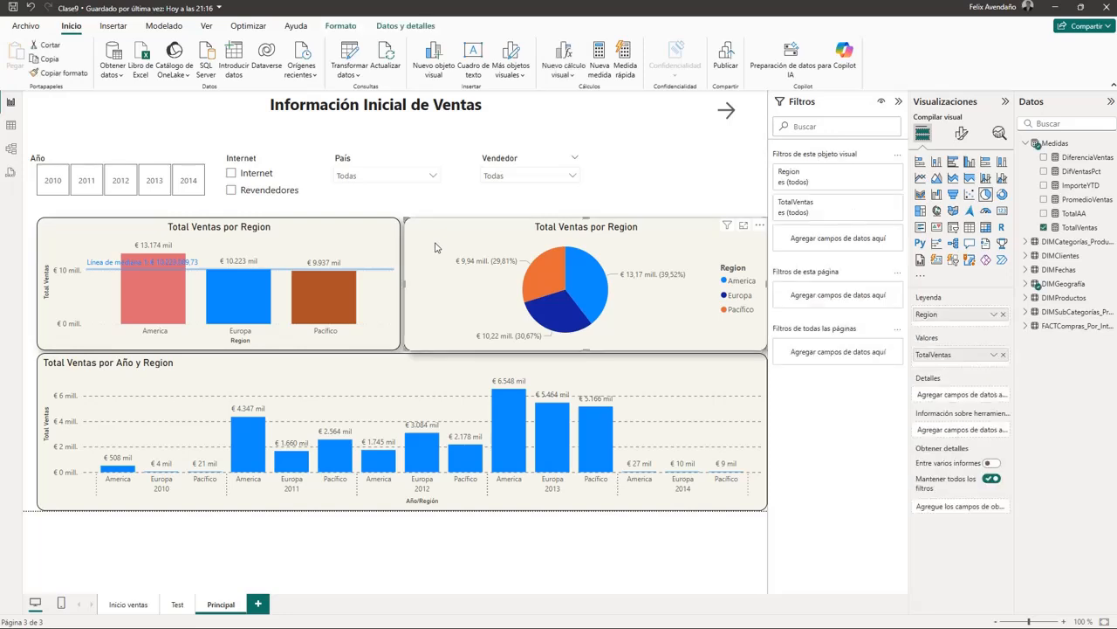
pyautogui.click(343, 28)
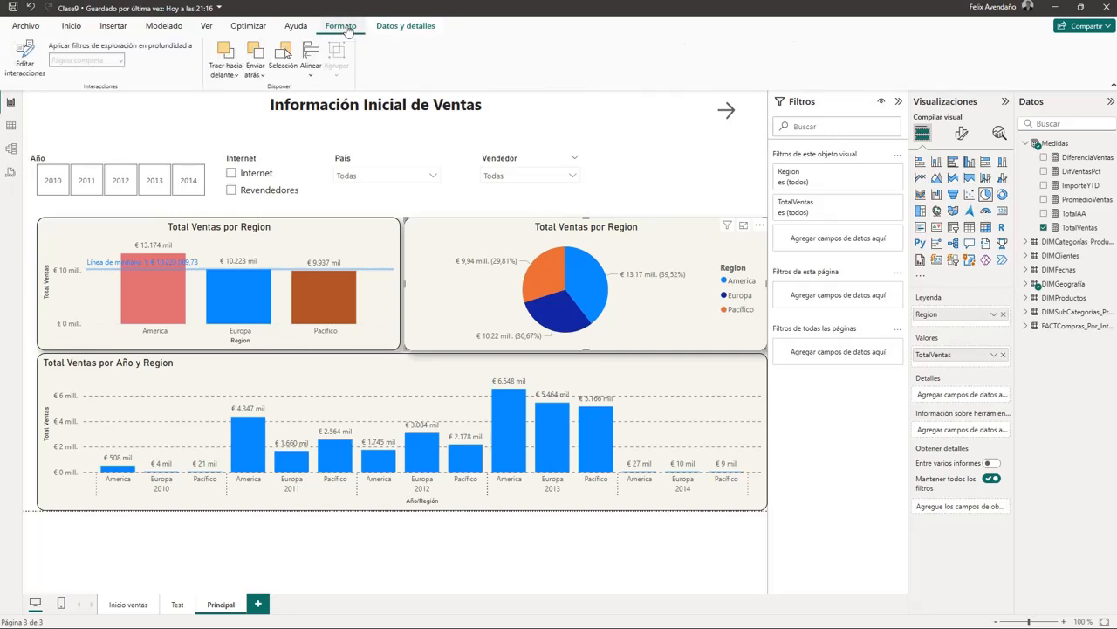
pyautogui.click(27, 66)
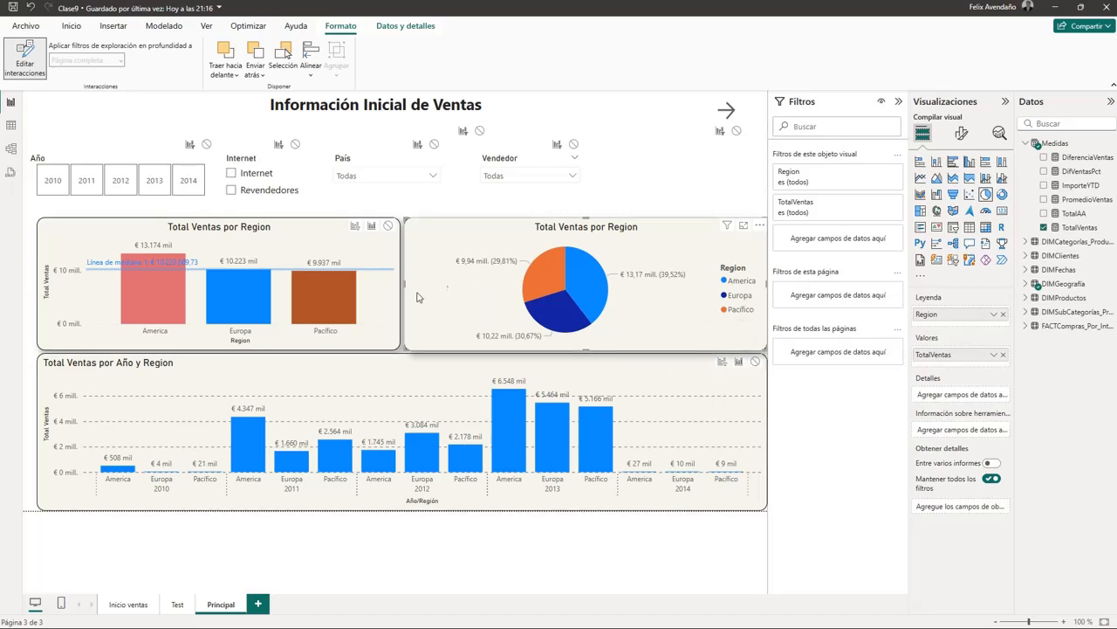
# - Examine the interaction controls for the two Total Ventas por Region charts and test cross-highlighting with the Europa column
pyautogui.click(368, 325)
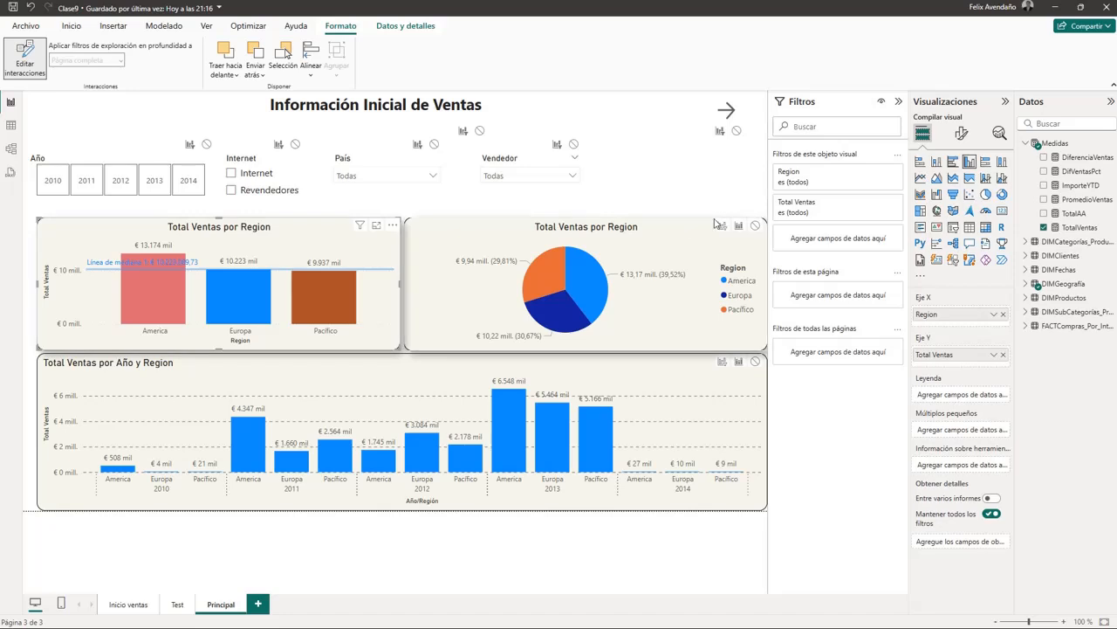
pyautogui.click(451, 250)
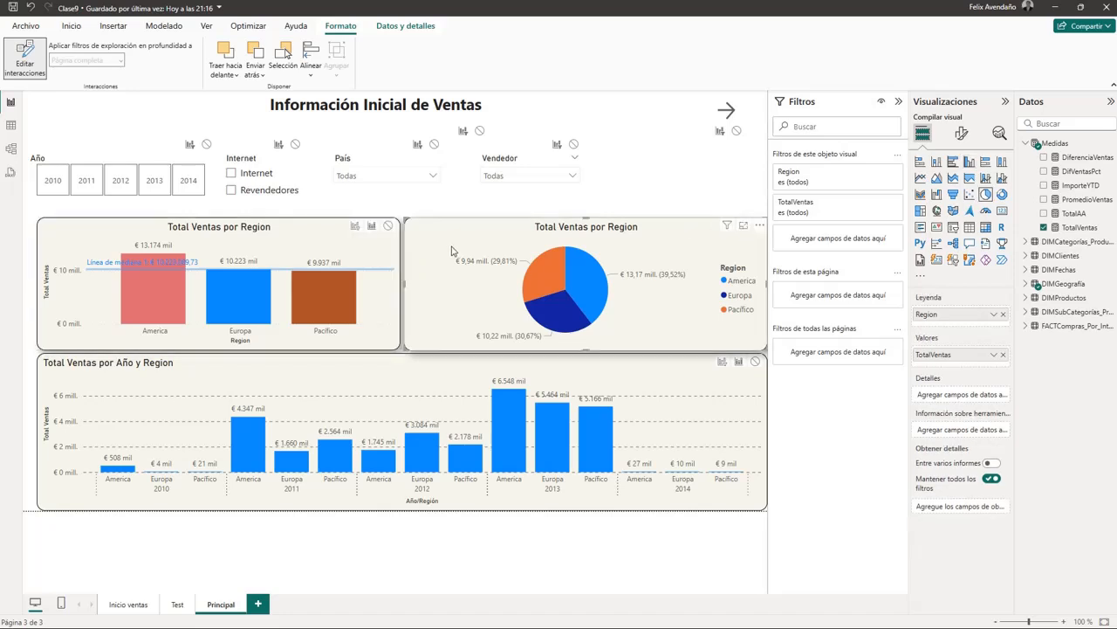
pyautogui.click(336, 252)
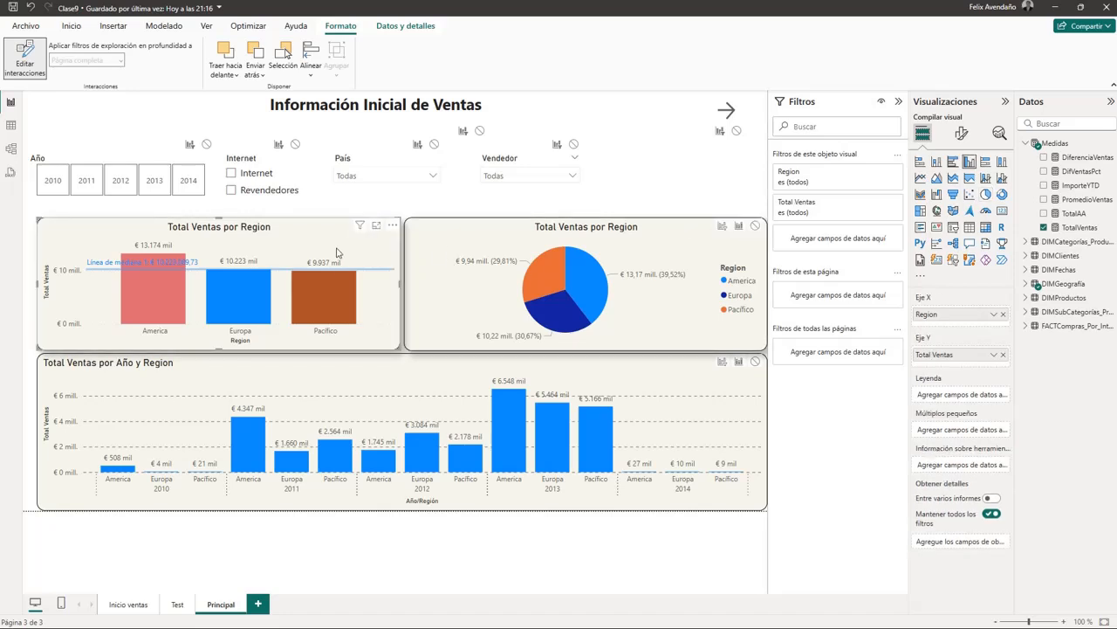
pyautogui.click(244, 304)
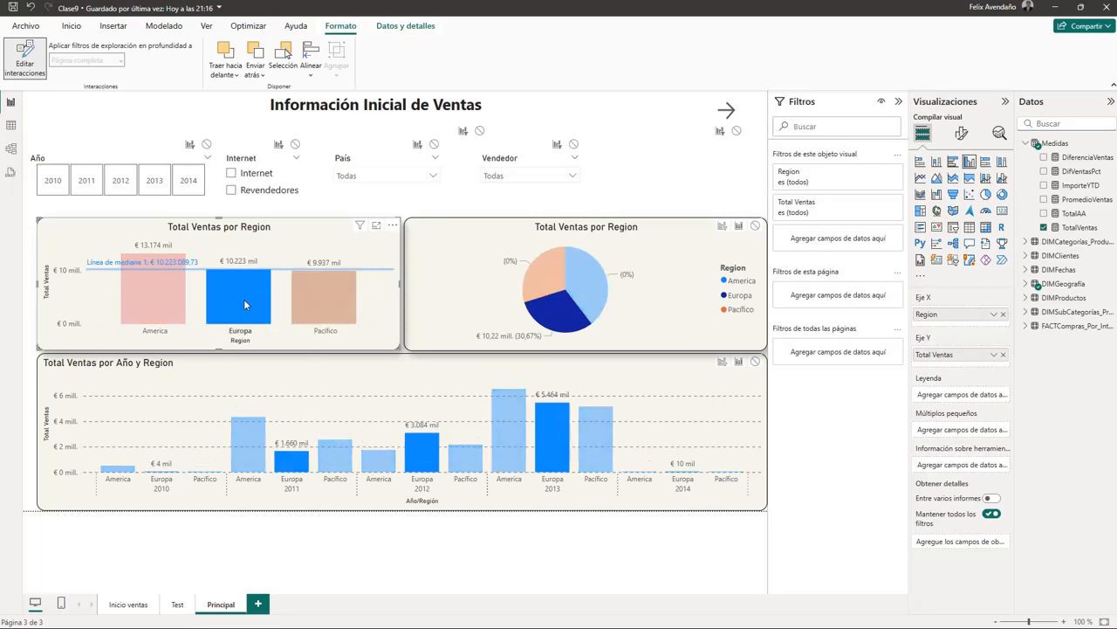
pyautogui.click(244, 304)
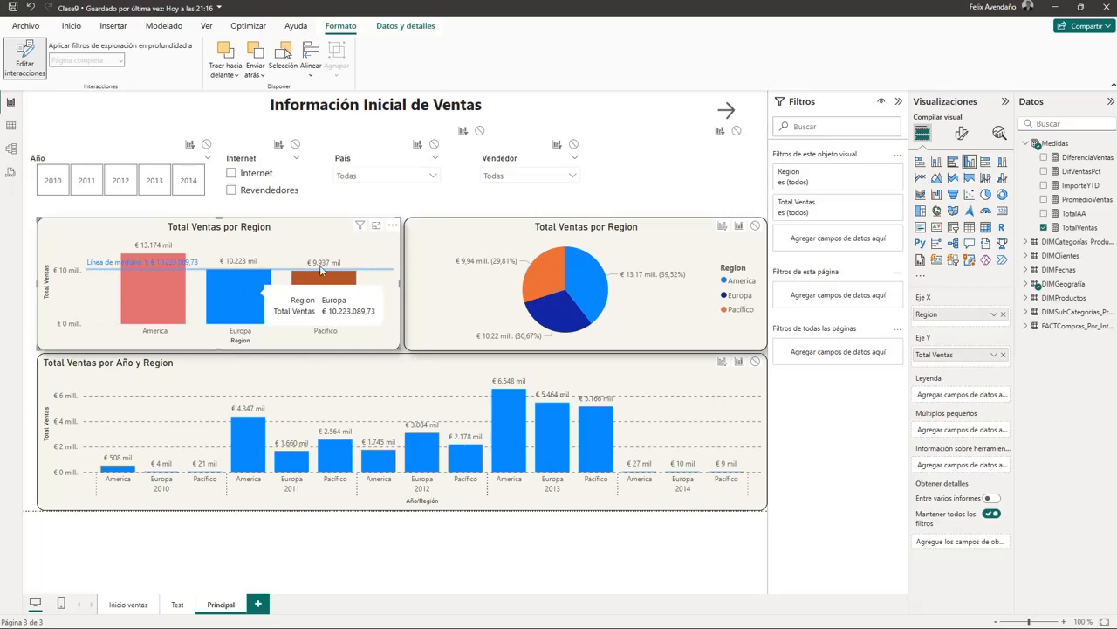
# - Make the region column chart filter Total Ventas por Año y Region, and test it with Europa, Pacífico and America
pyautogui.click(242, 305)
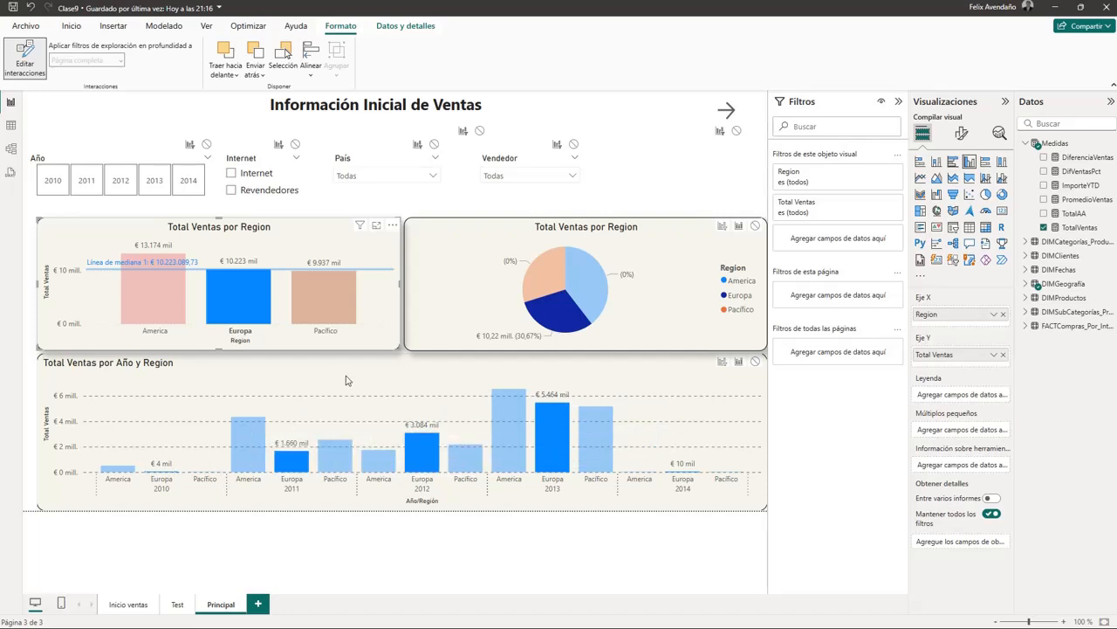
pyautogui.click(721, 363)
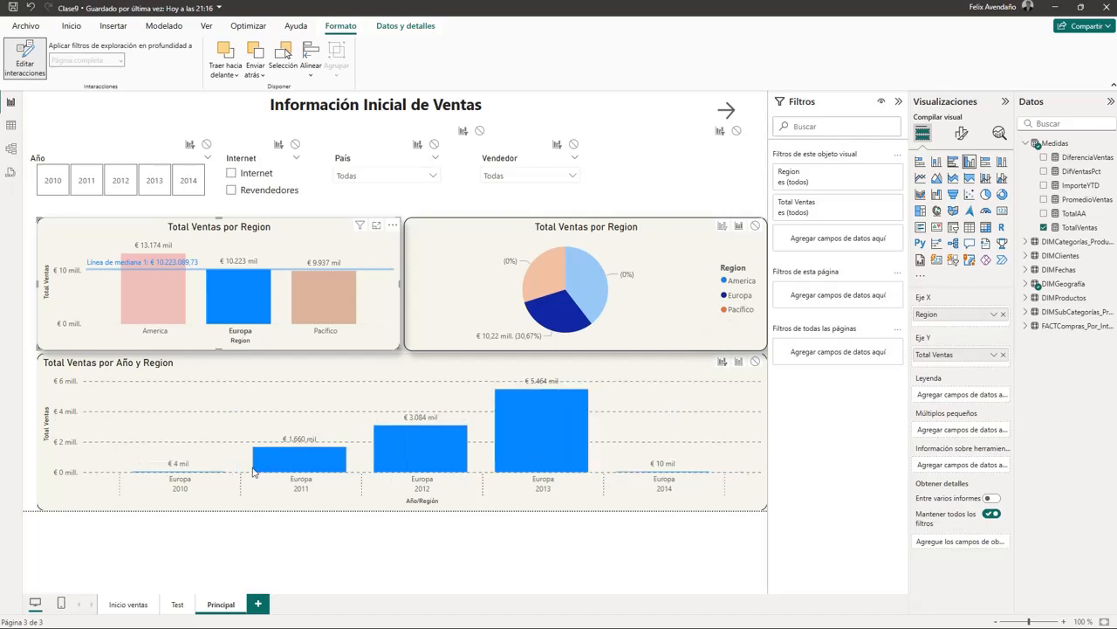
pyautogui.click(315, 309)
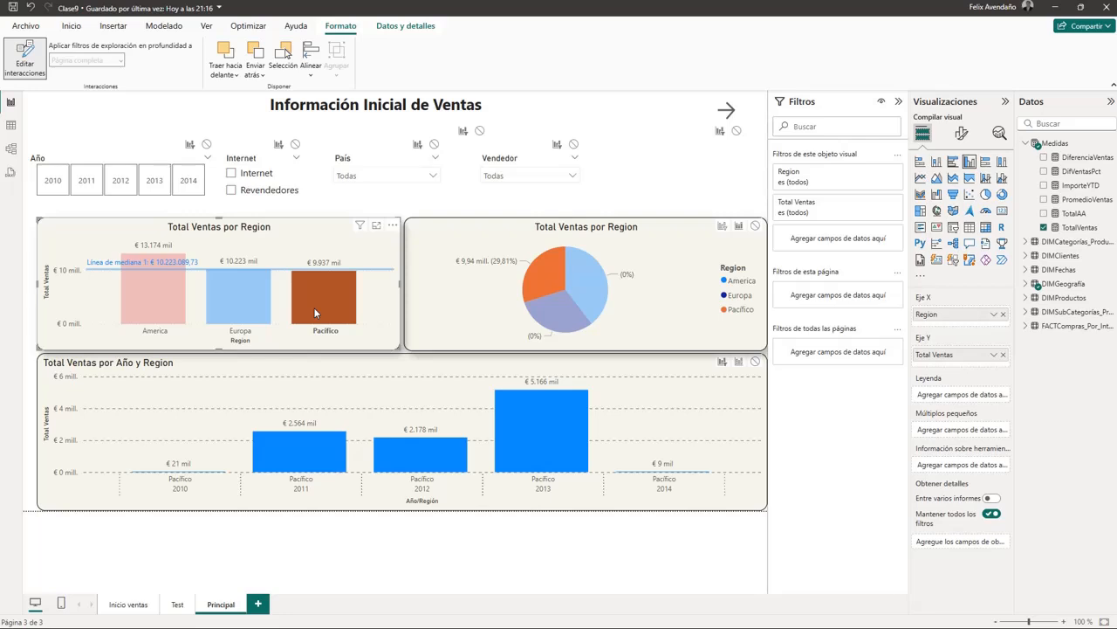
pyautogui.click(148, 295)
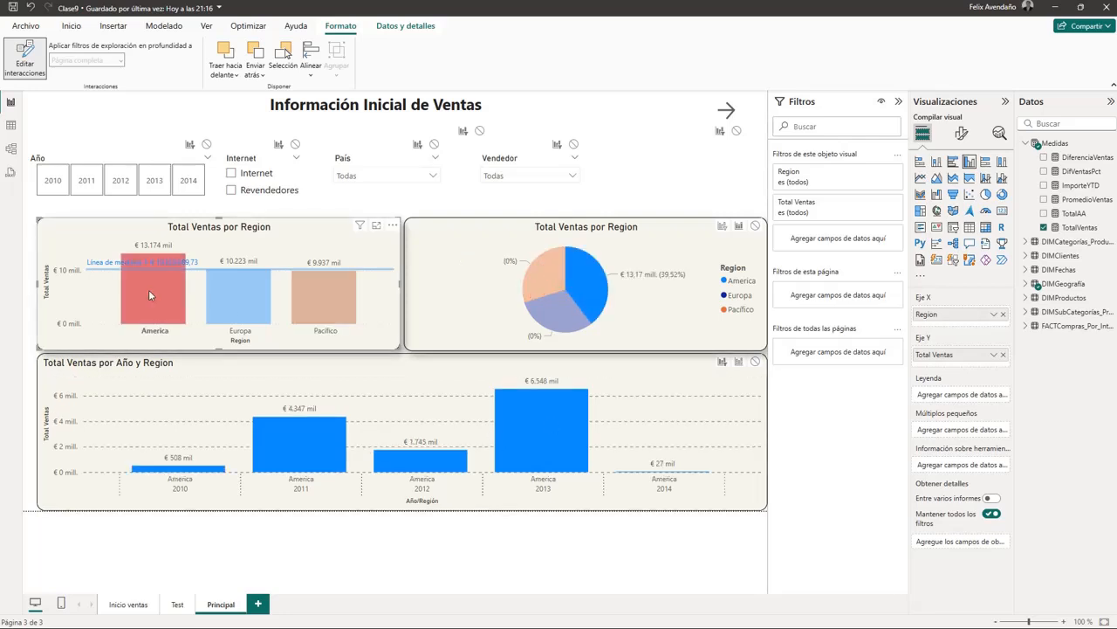
pyautogui.click(148, 289)
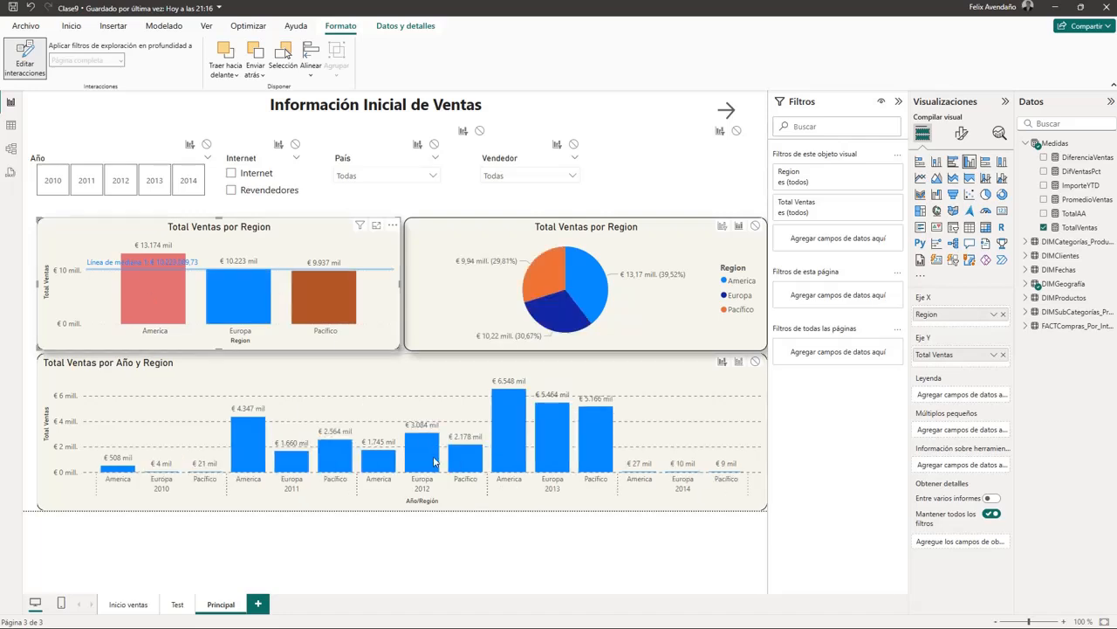
# - Check how the Europa 2012 and Pacífico 2012 columns affect the two region charts, and clear the selection
pyautogui.click(424, 457)
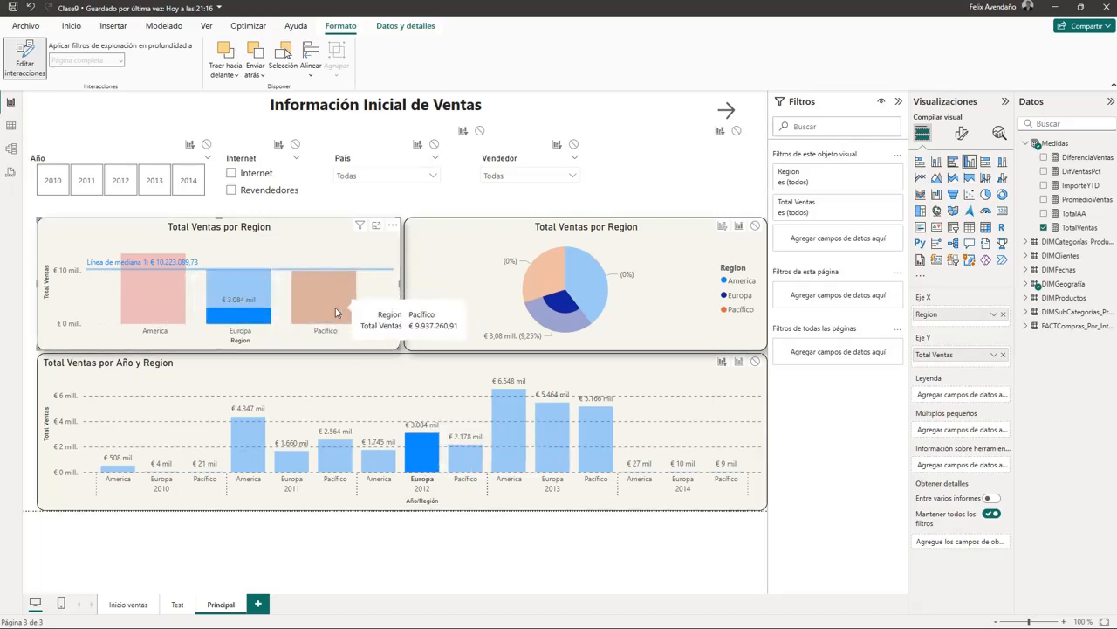
pyautogui.click(463, 460)
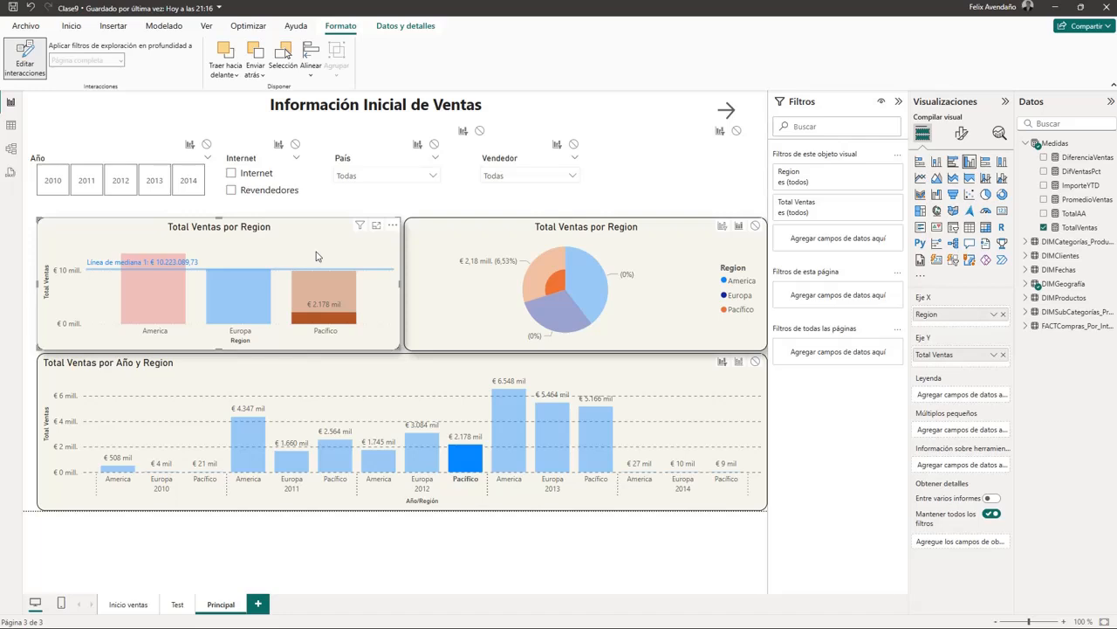
pyautogui.click(466, 455)
# - Make Total Ventas por Año y Region filter the region column chart, and test it with Pacífico 2012 and America 2013
pyautogui.click(453, 378)
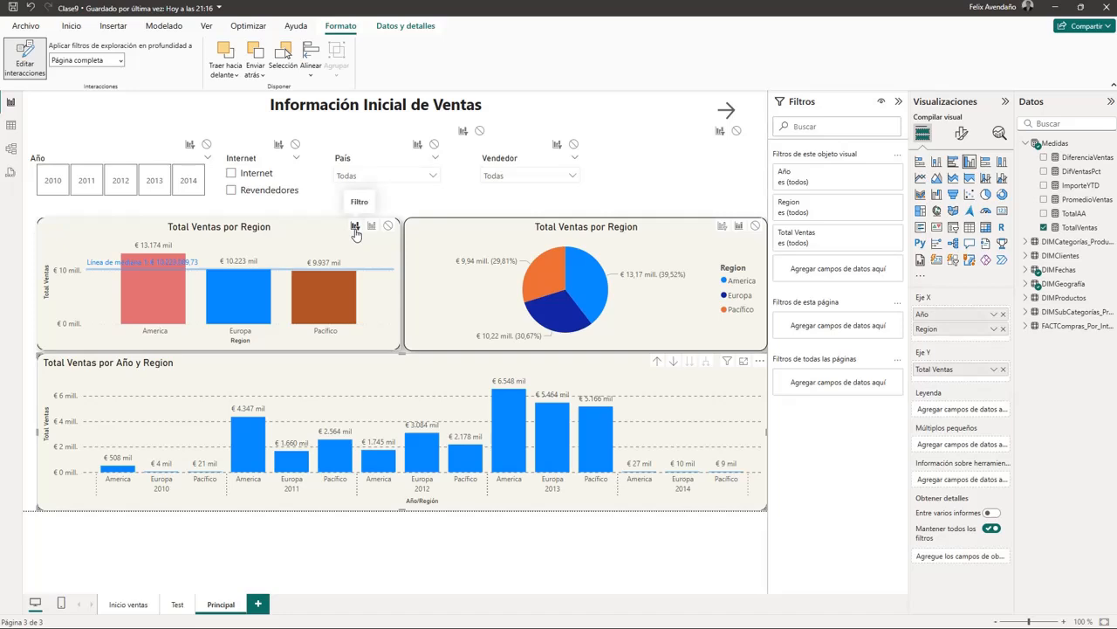
pyautogui.click(465, 465)
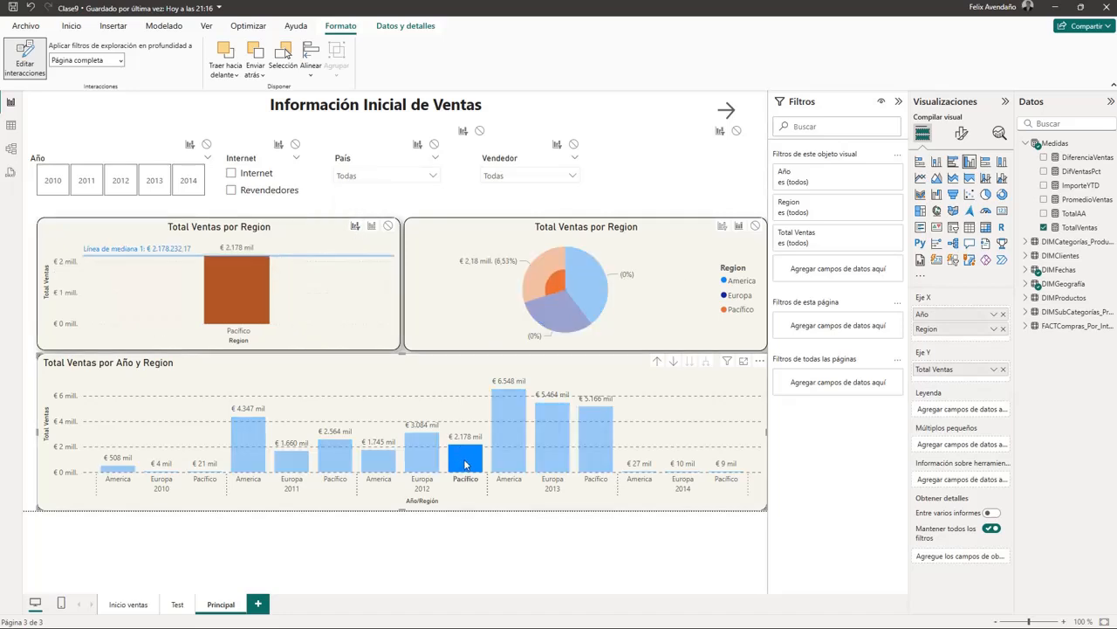
pyautogui.moveTo(257, 283)
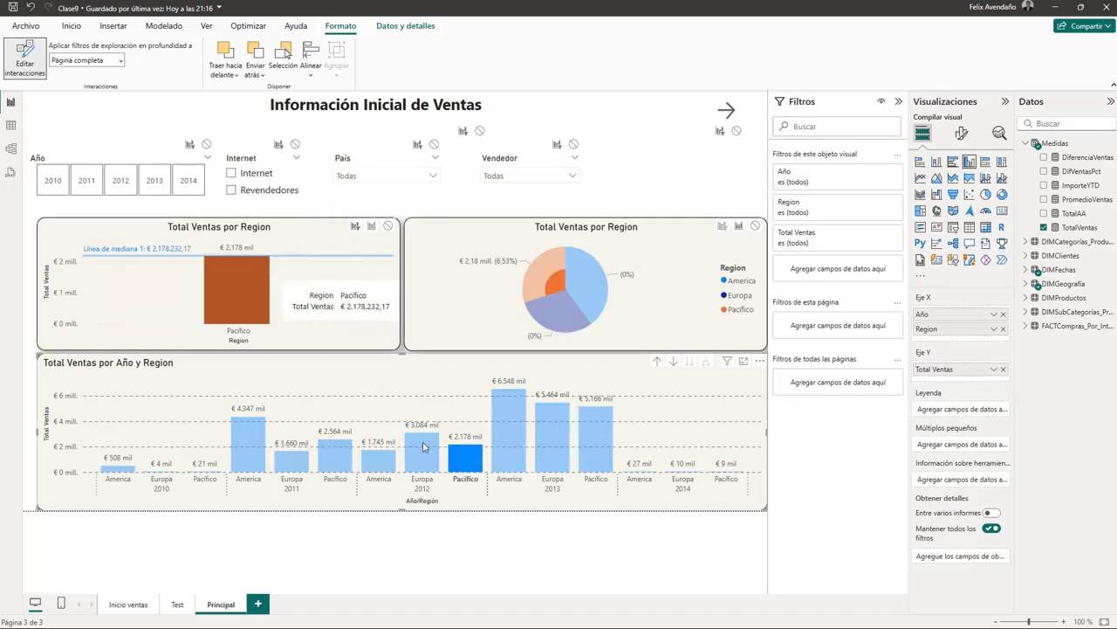
pyautogui.click(466, 461)
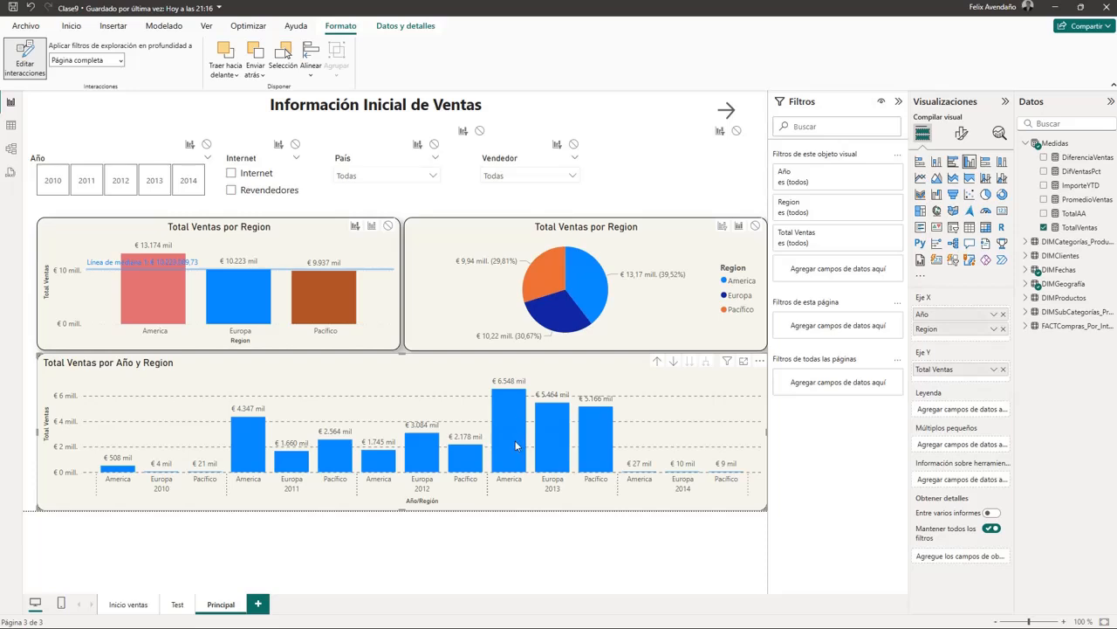
pyautogui.click(515, 445)
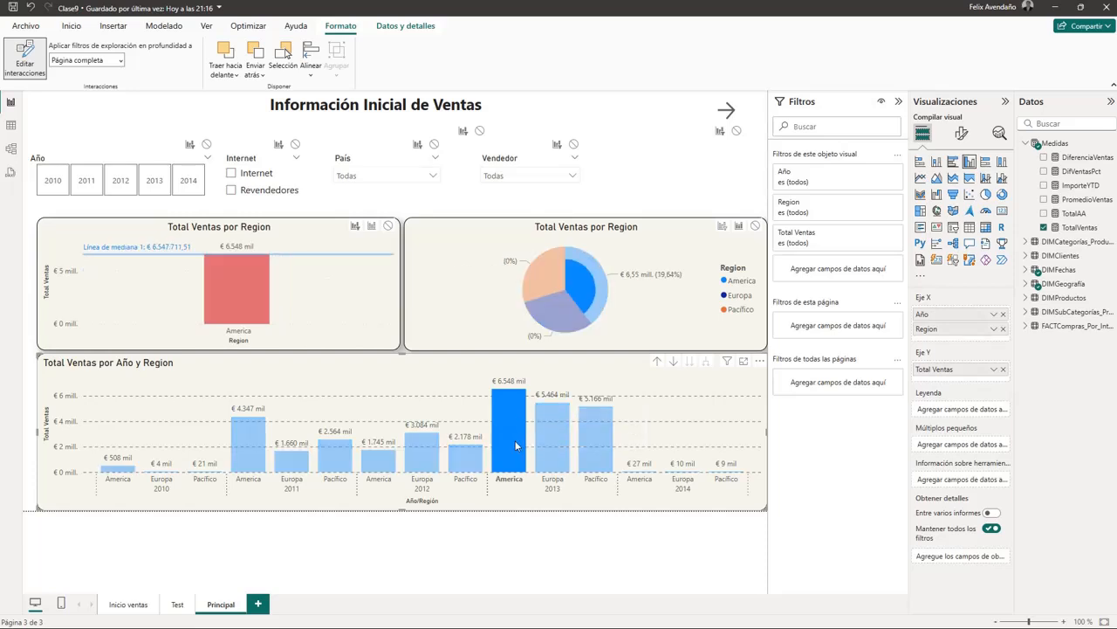
# - Clear the America 2013 selection and test the region pie chart's cross-highlighting with its America and Pacífico slices
pyautogui.click(515, 446)
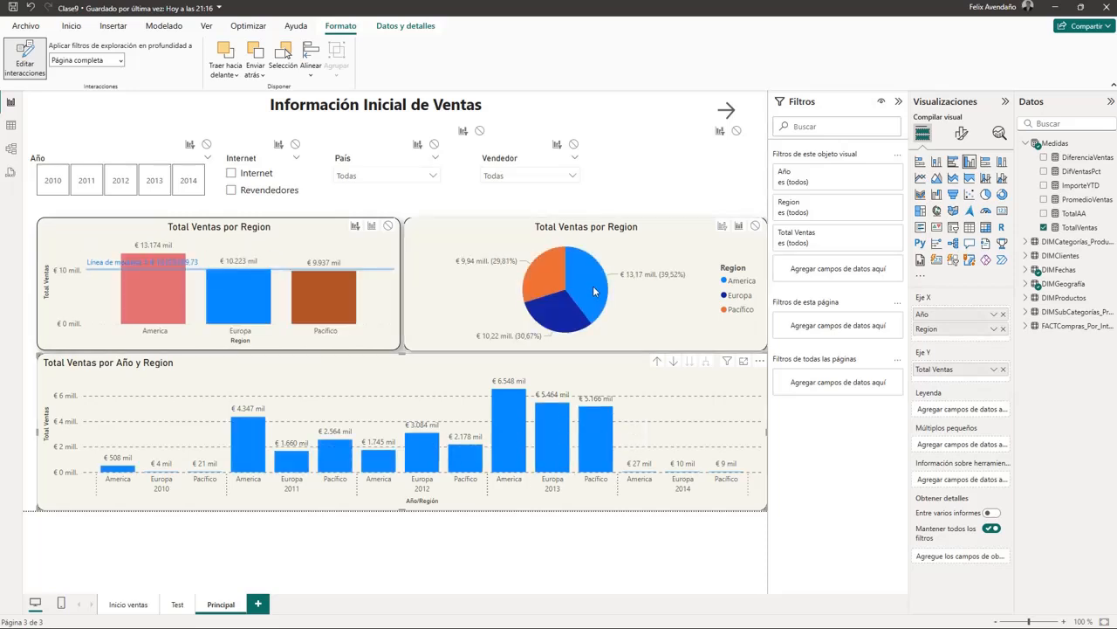
pyautogui.click(593, 285)
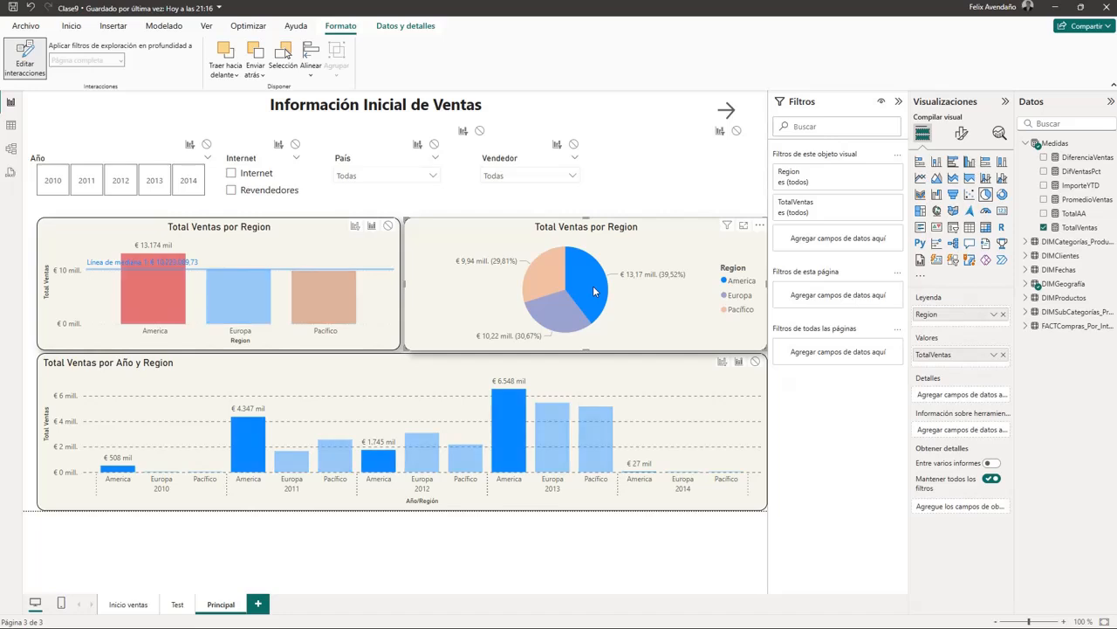
pyautogui.click(550, 281)
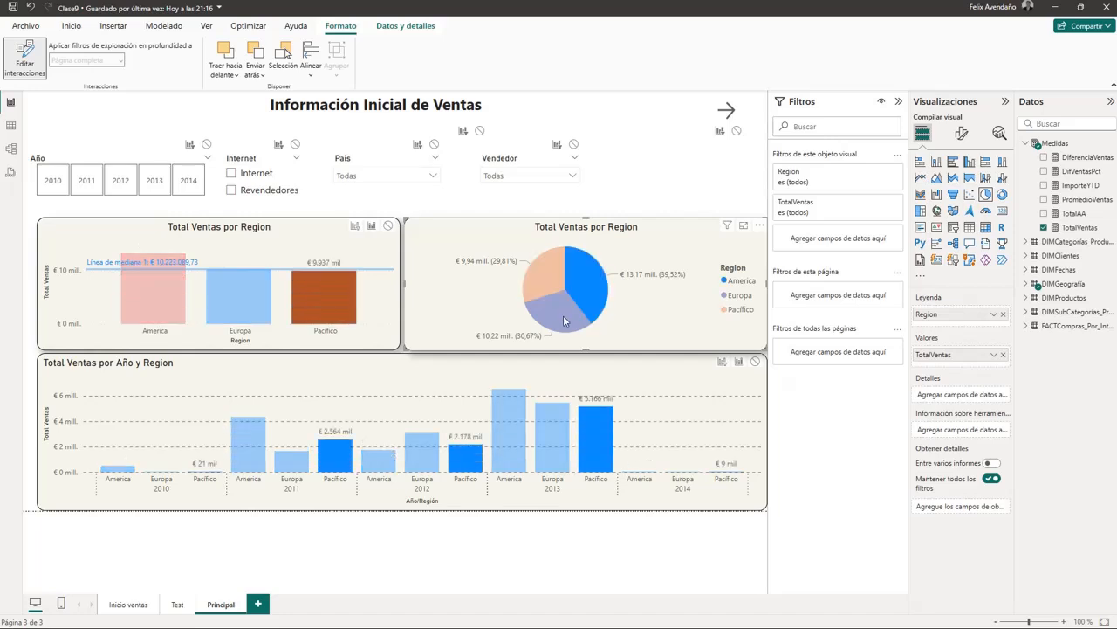
pyautogui.click(617, 316)
pyautogui.click(625, 313)
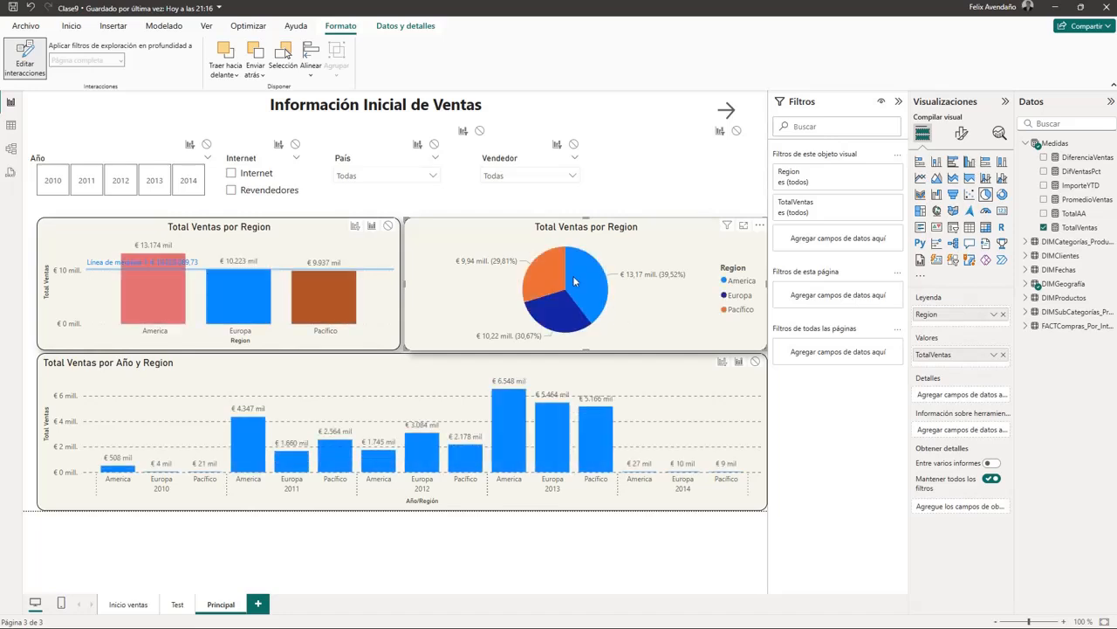
# - Make the region pie chart filter the region column chart and Total Ventas por Año y Region, and test it with America, Pacífico and Europa
pyautogui.moveTo(557, 291)
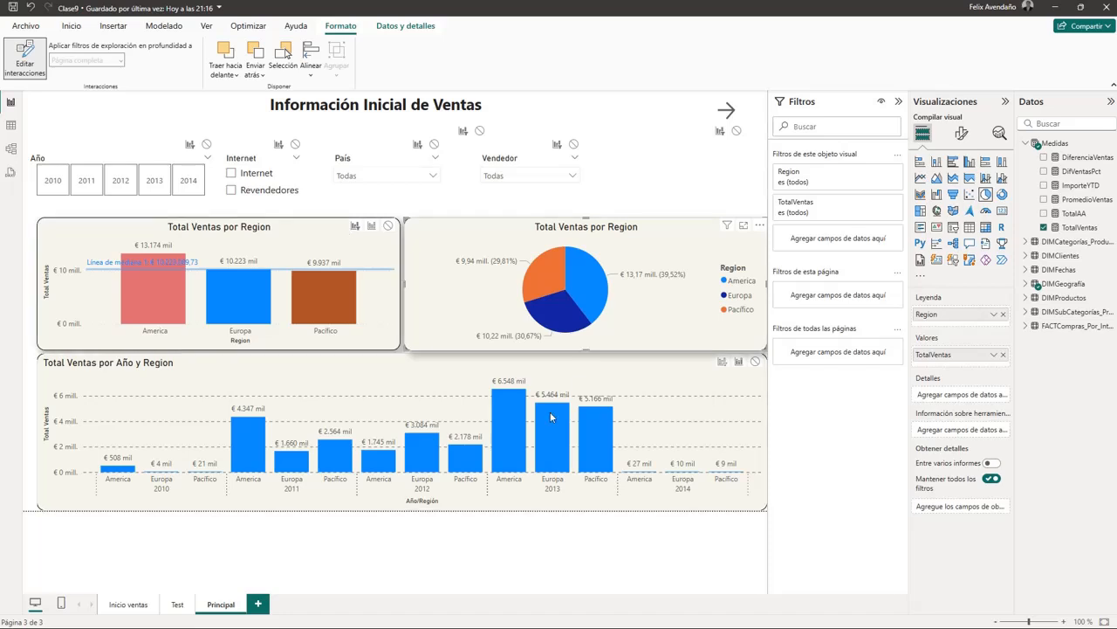
pyautogui.click(723, 371)
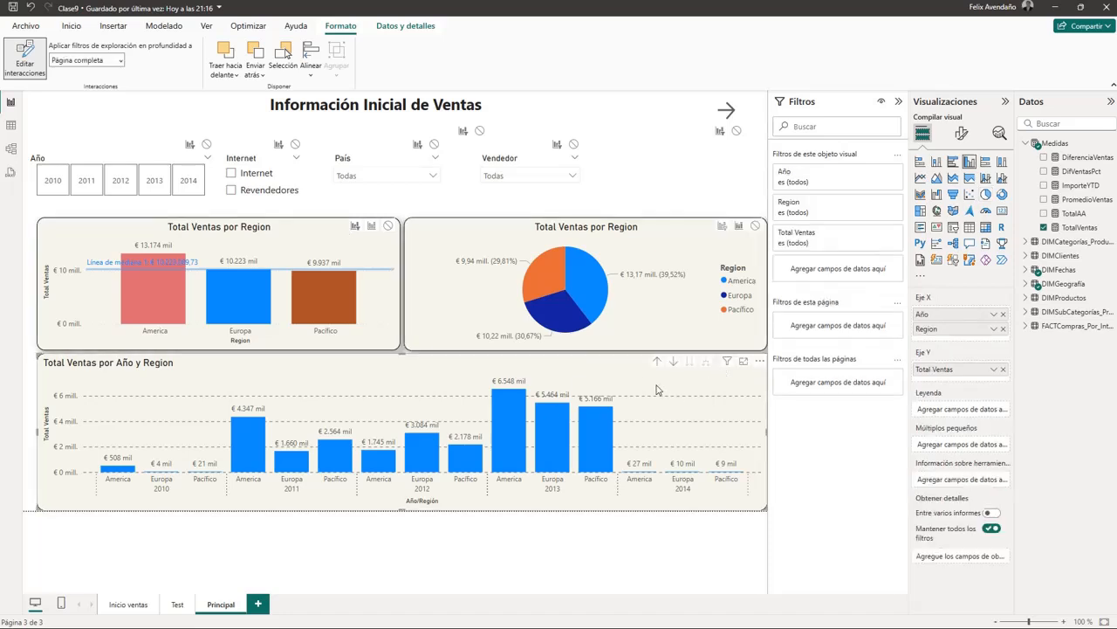
pyautogui.click(637, 252)
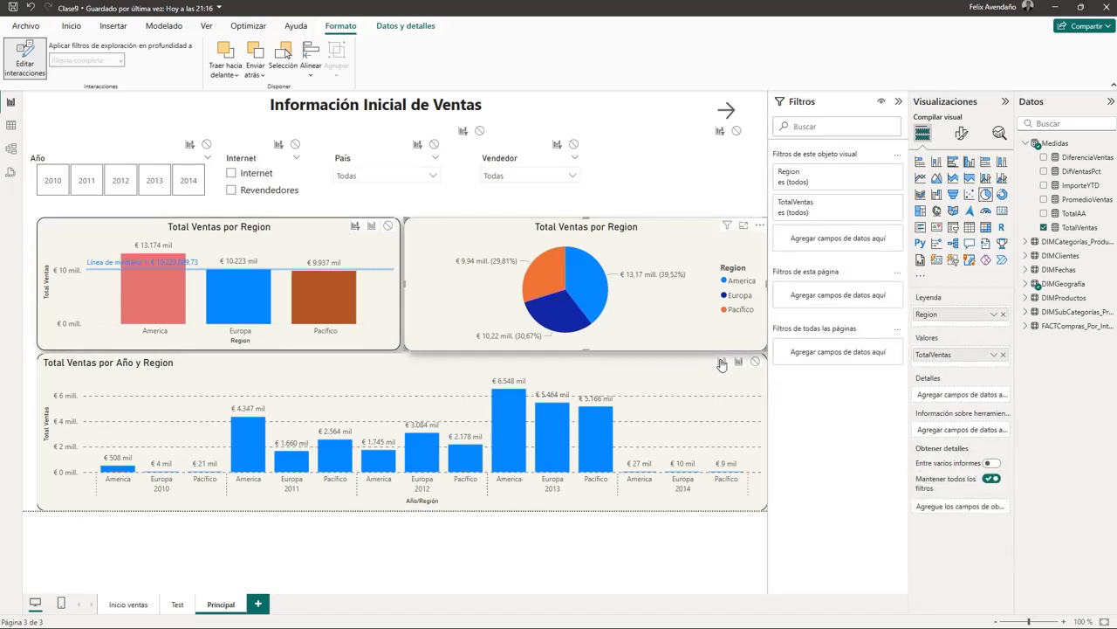
pyautogui.click(597, 283)
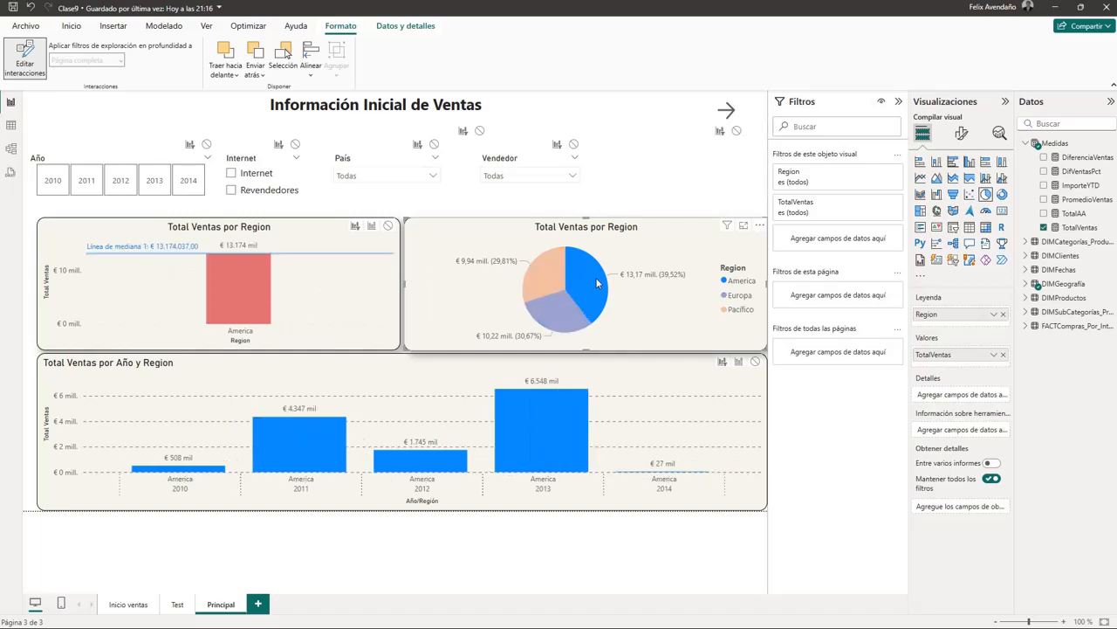
pyautogui.click(543, 277)
pyautogui.click(566, 322)
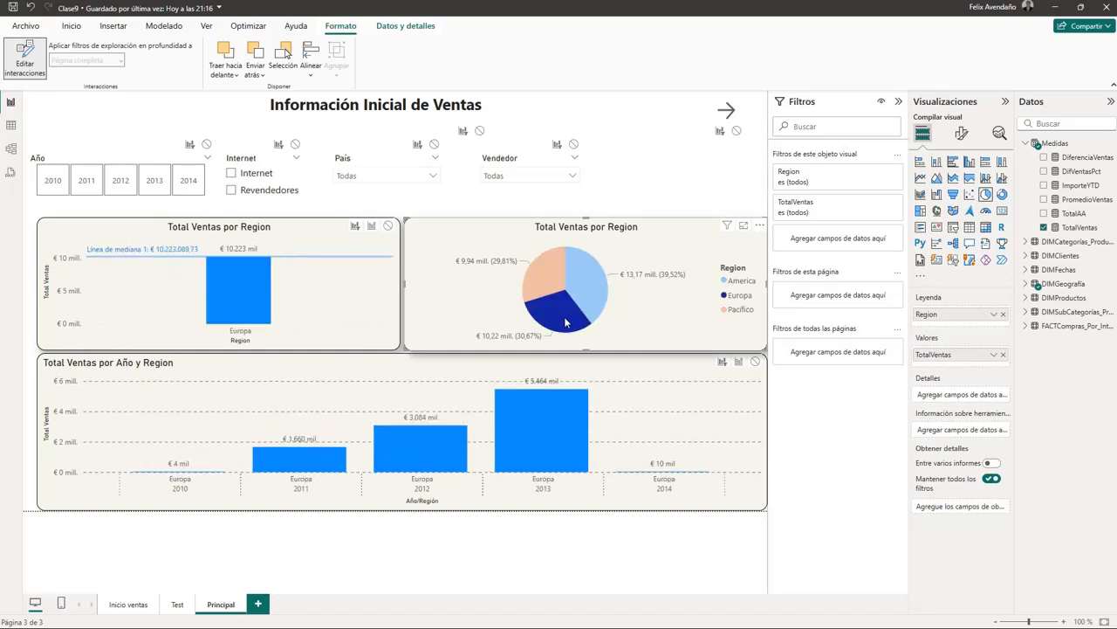
pyautogui.click(566, 322)
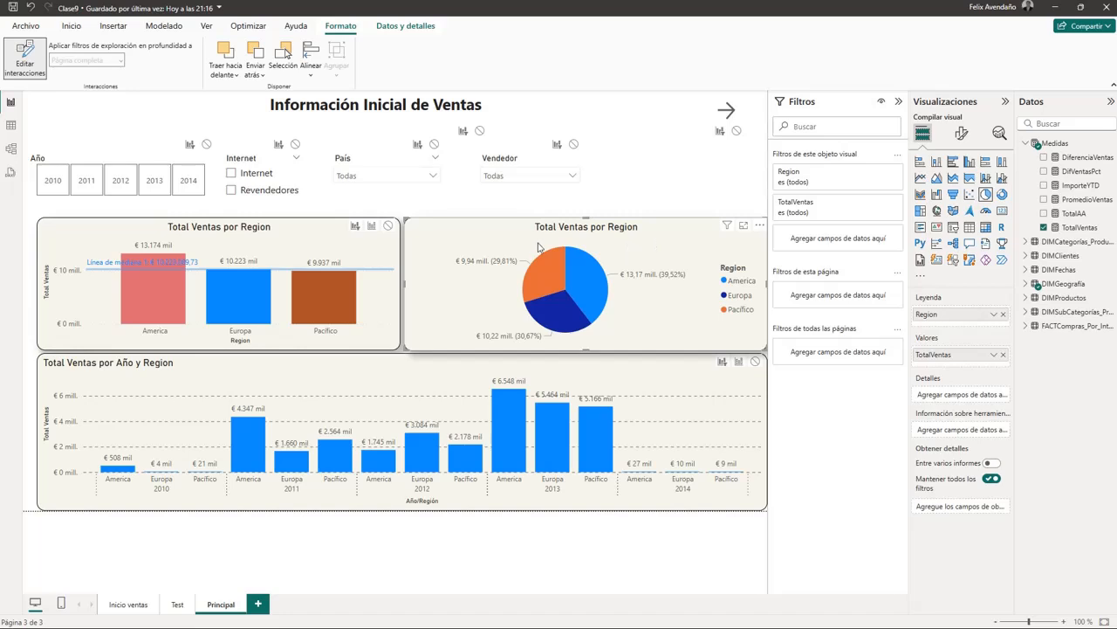
# - Swap the positions of the region column chart and the pie chart, and test the pie's filtering with America and Europa
pyautogui.moveTo(321, 242); pyautogui.dragTo(291, 225)
pyautogui.moveTo(617, 261); pyautogui.dragTo(678, 237)
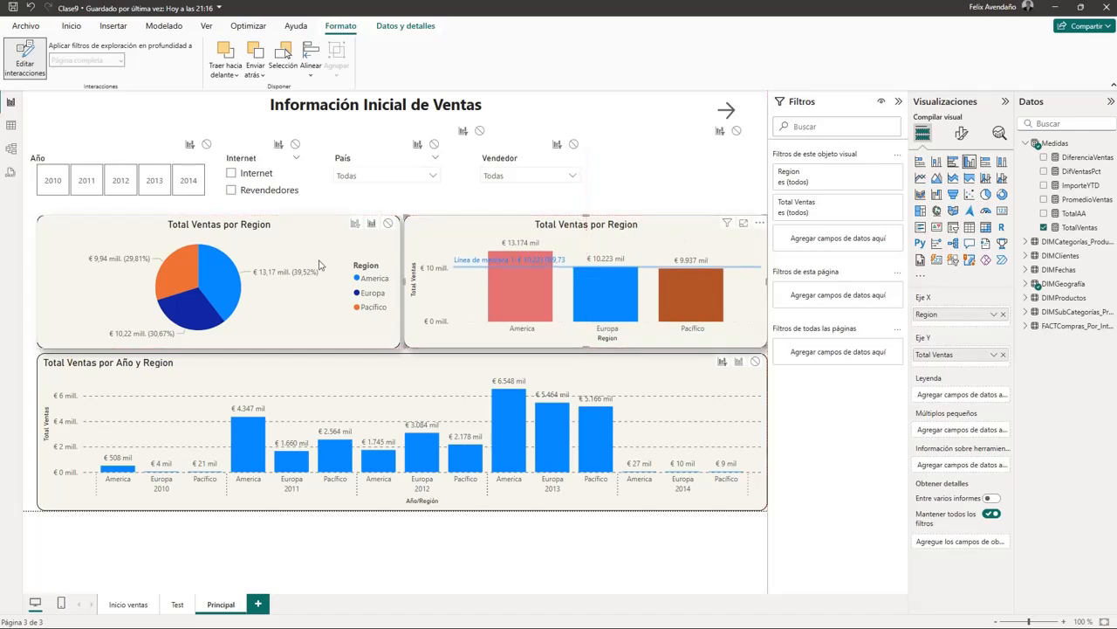
pyautogui.click(223, 280)
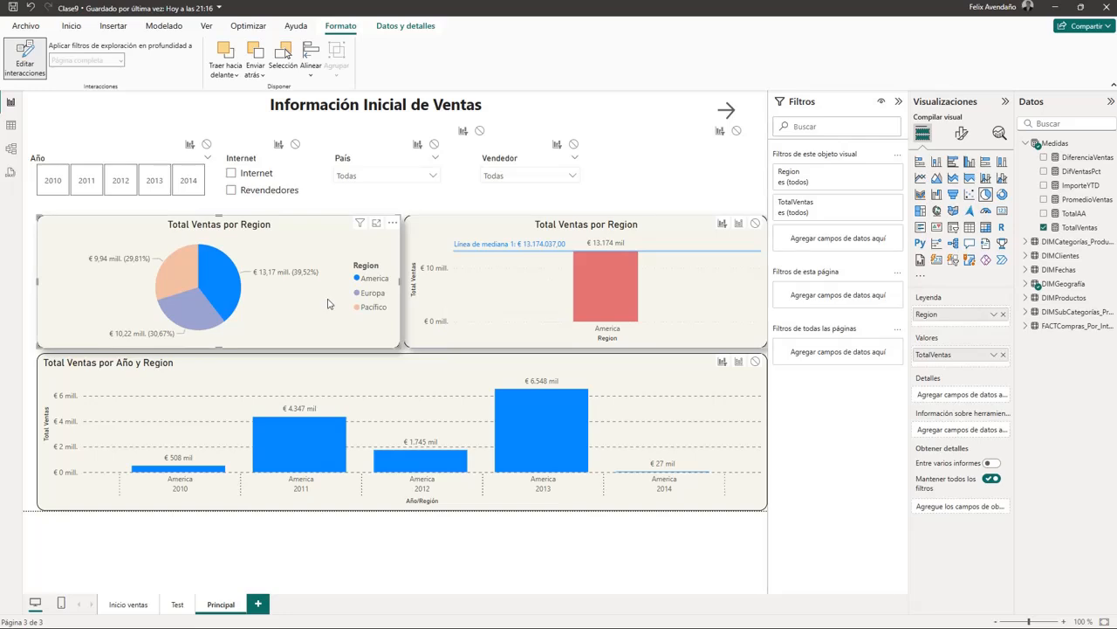
pyautogui.click(218, 291)
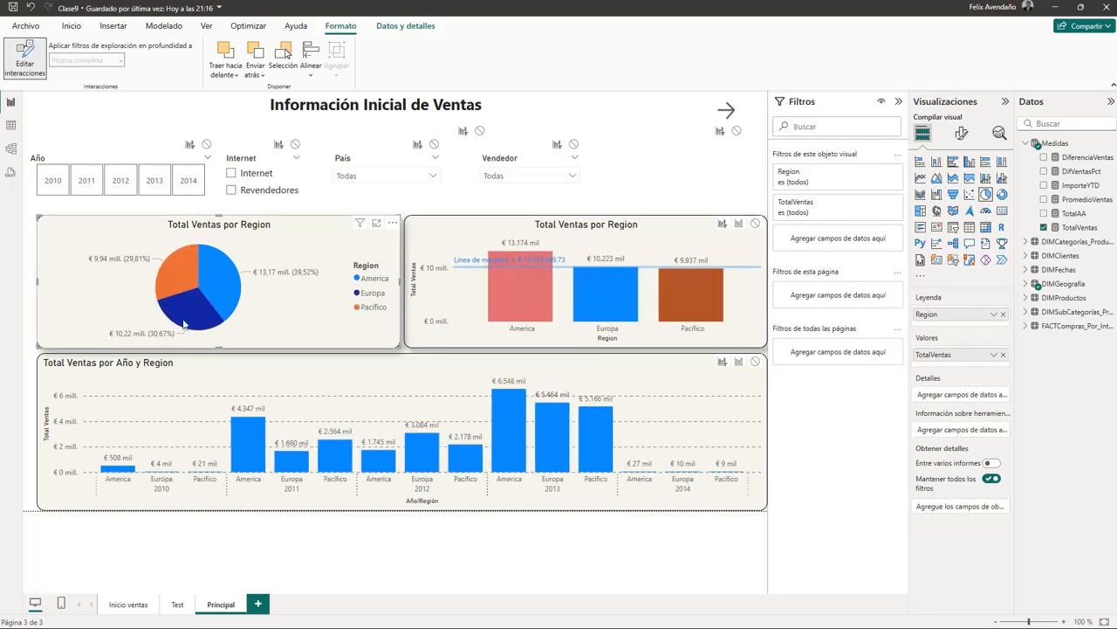
pyautogui.click(196, 324)
pyautogui.click(194, 321)
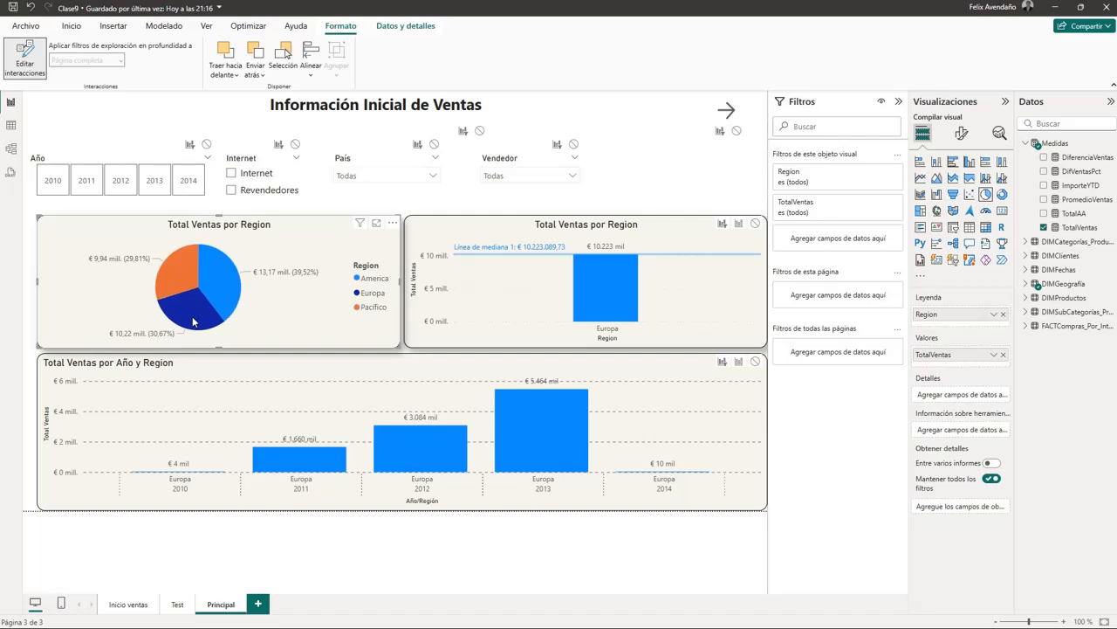
# - Turn off interaction editing for the page and deselect the region column chart
pyautogui.click(568, 293)
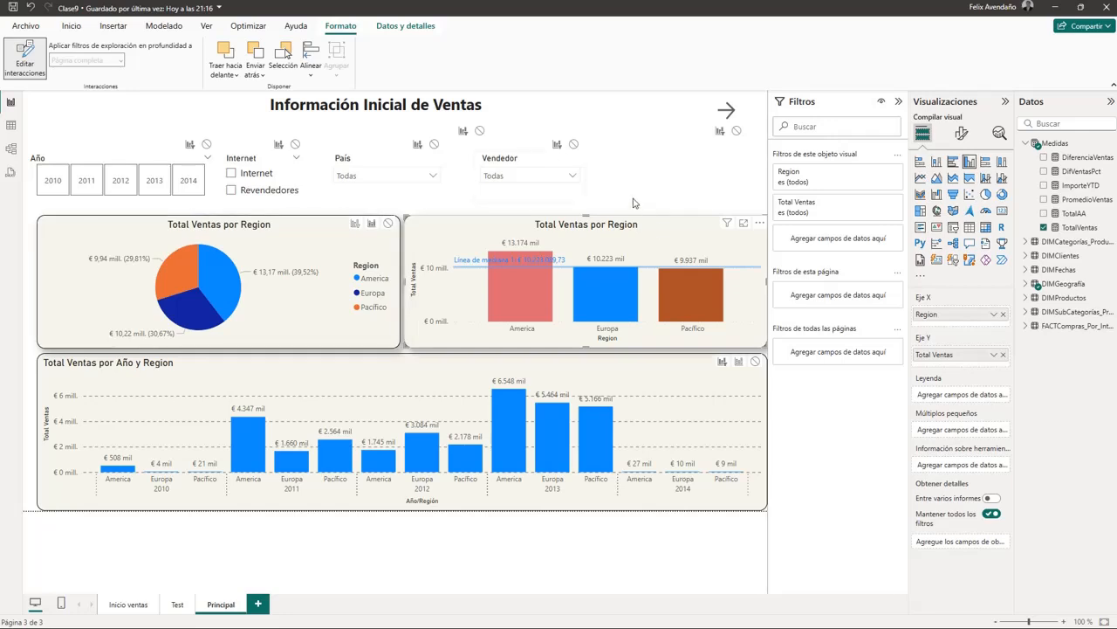
pyautogui.click(31, 63)
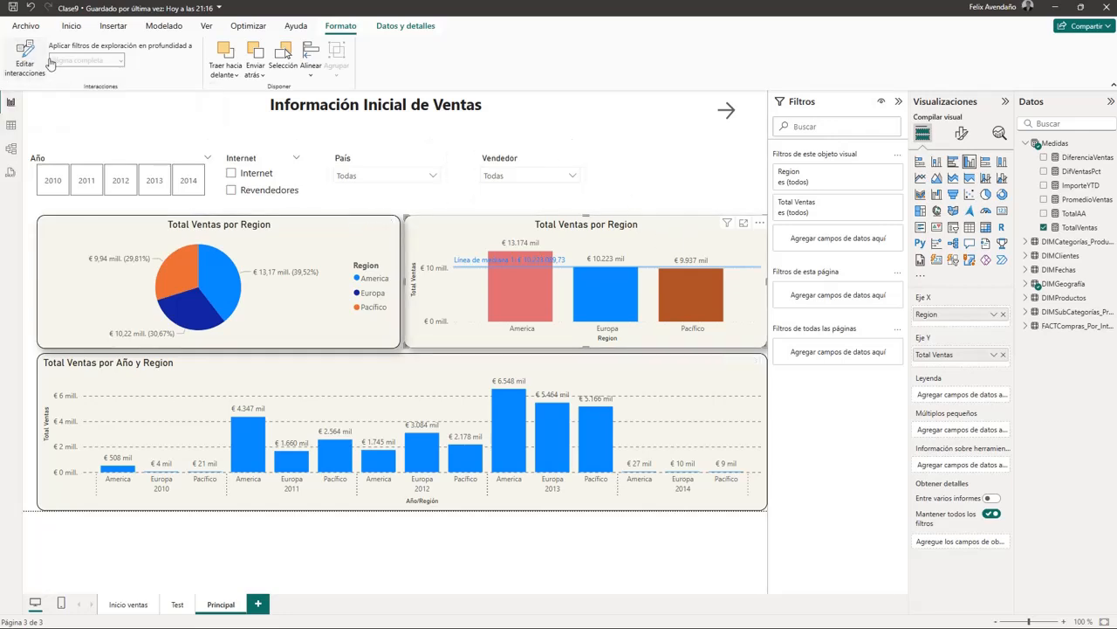
pyautogui.click(661, 179)
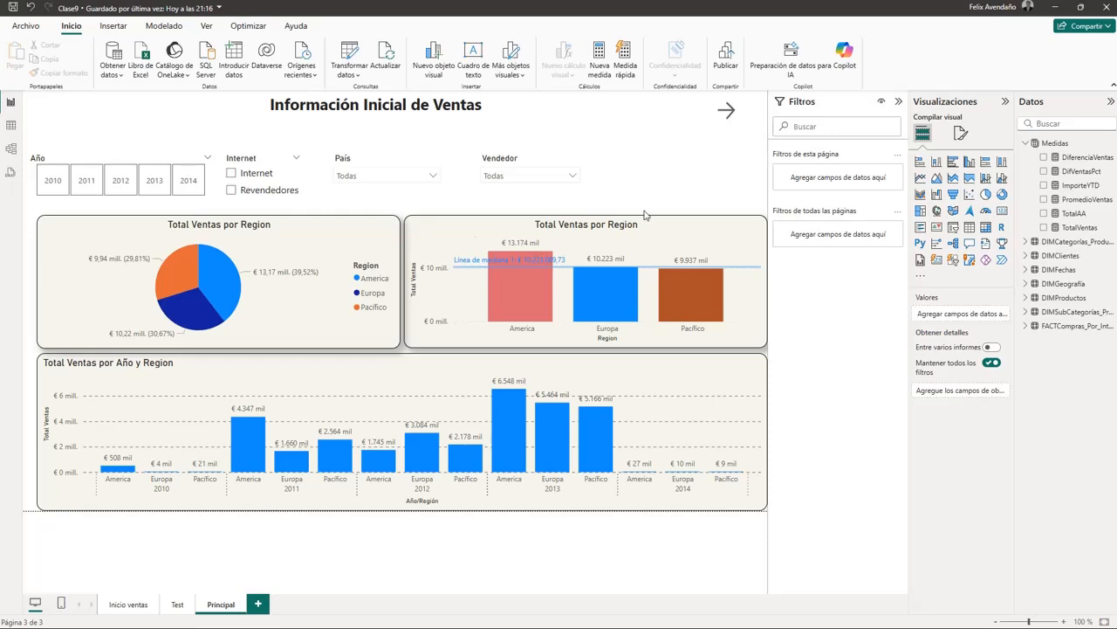
# - Shift the region column chart slightly toward the pie chart and check the spacing between the visuals
pyautogui.click(495, 241)
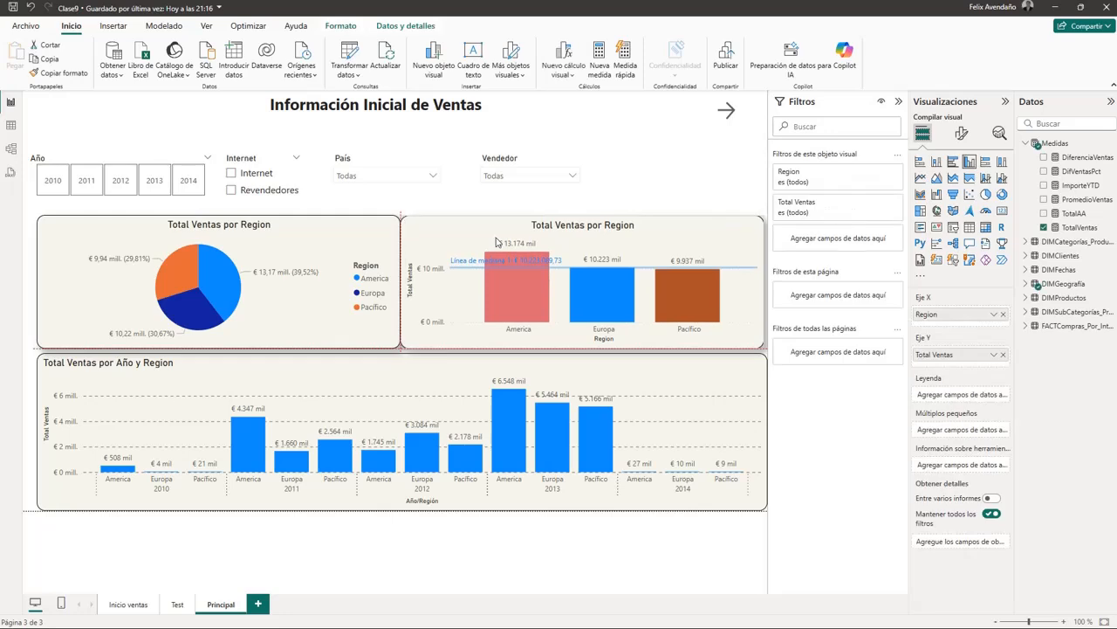
pyautogui.click(650, 176)
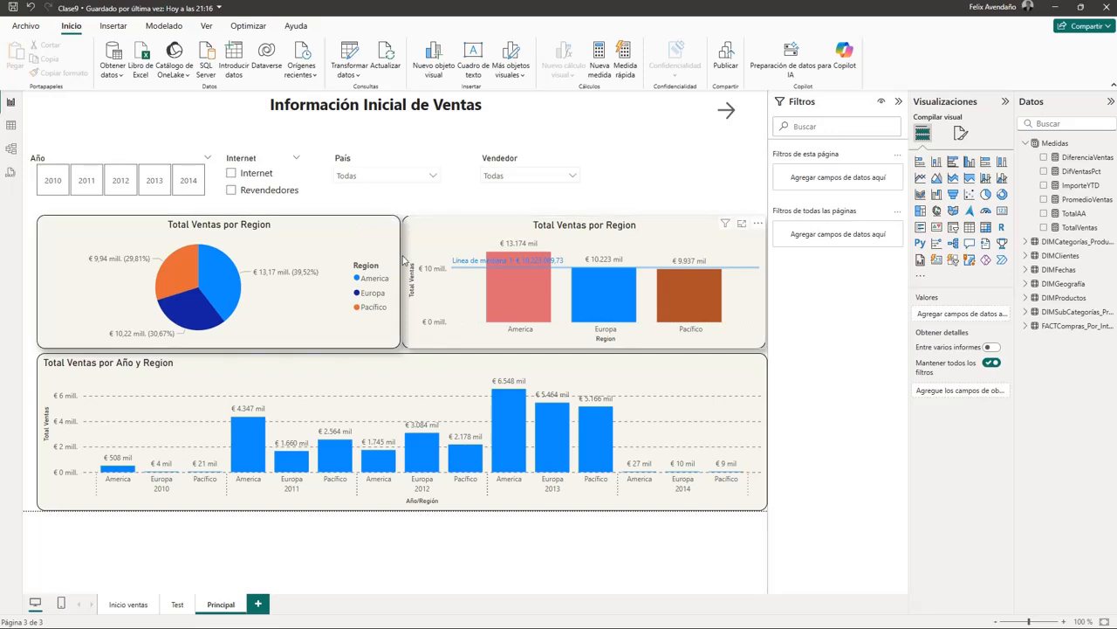
pyautogui.click(354, 251)
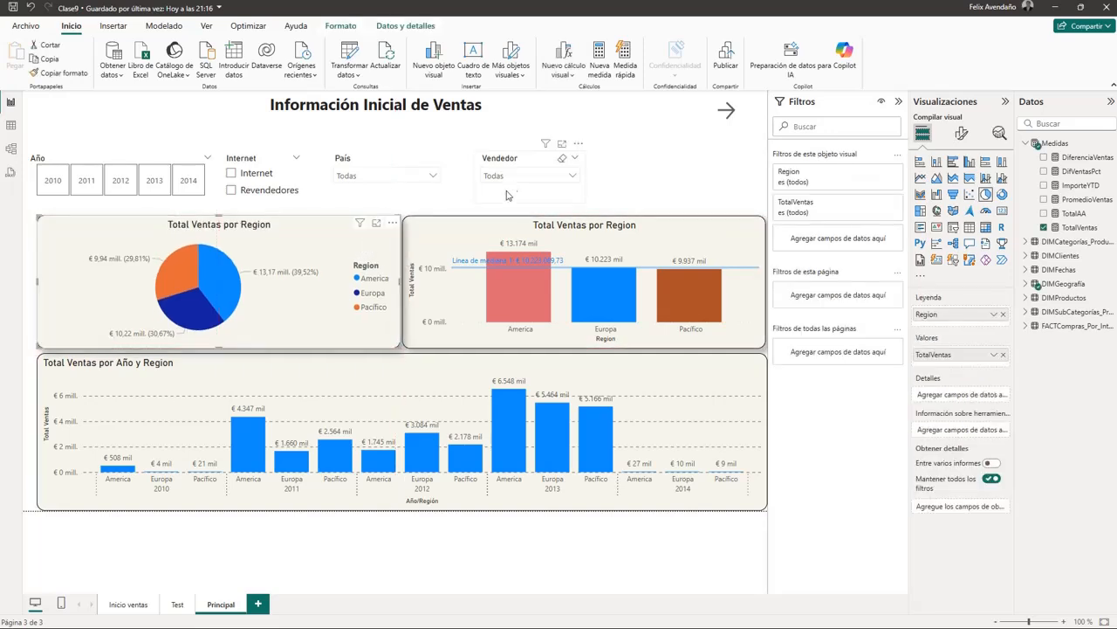
pyautogui.click(529, 160)
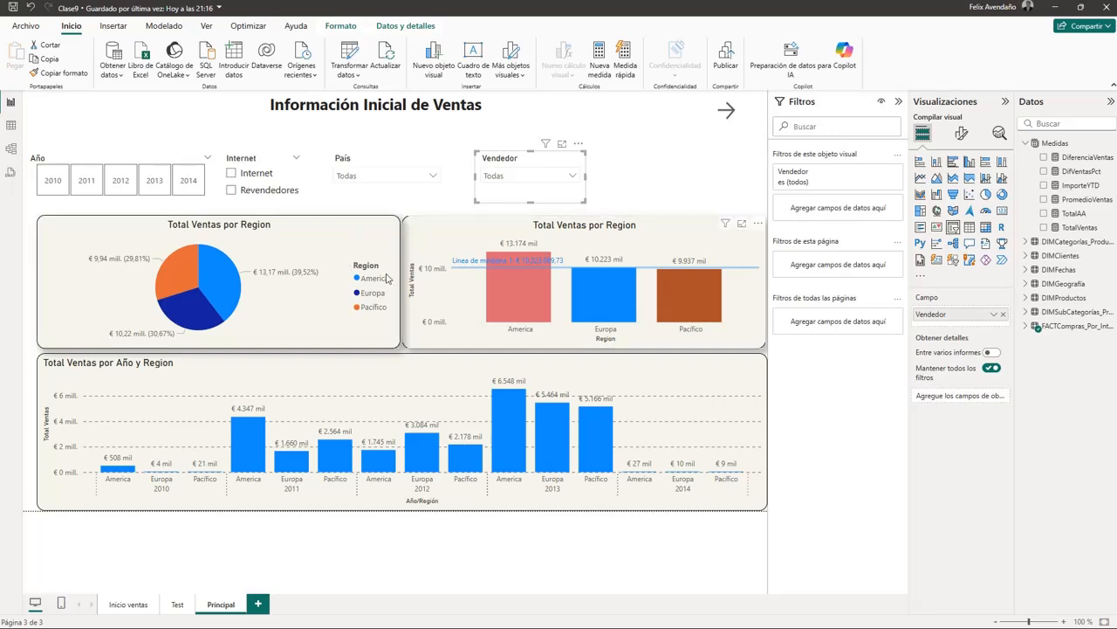
# - Narrow the region column chart slightly from its left edge to widen the gap beside the pie chart, and clear the selection
pyautogui.moveTo(402, 279); pyautogui.dragTo(407, 288)
pyautogui.press('alt')
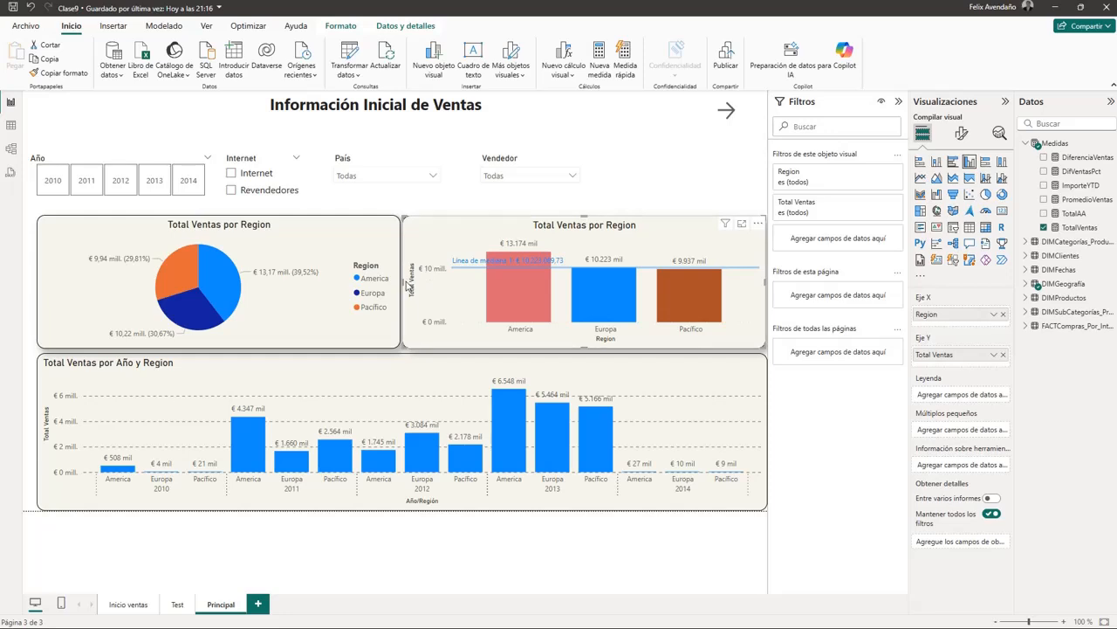
pyautogui.moveTo(401, 281); pyautogui.dragTo(407, 289)
pyautogui.moveTo(406, 284)
pyautogui.mouseDown()
pyautogui.moveTo(447, 284)
pyautogui.moveTo(408, 293)
pyautogui.mouseUp()
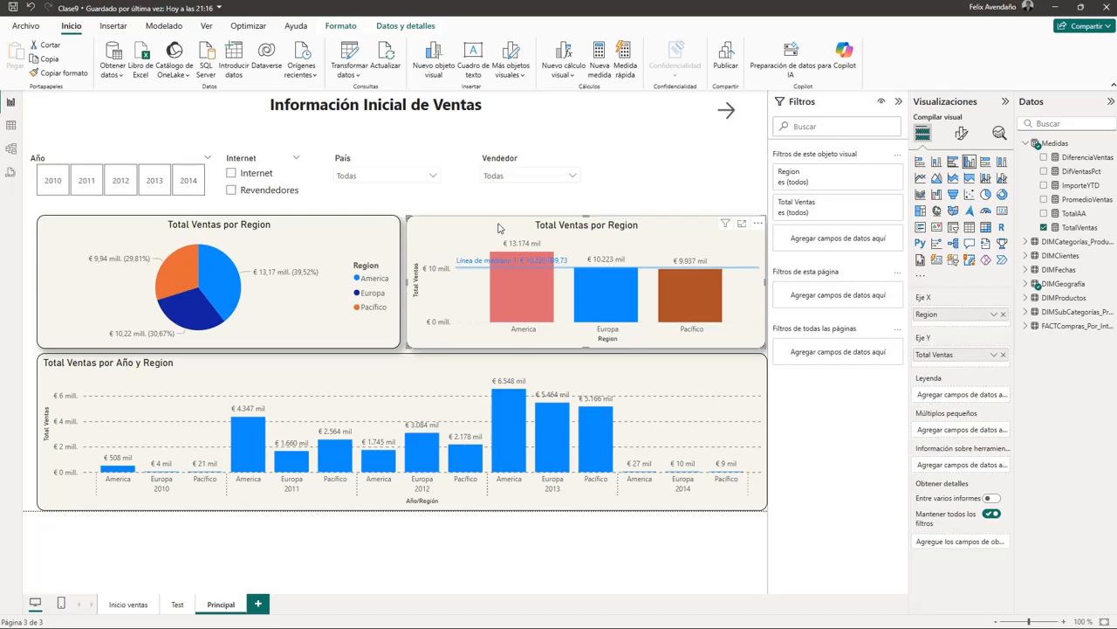
pyautogui.click(621, 187)
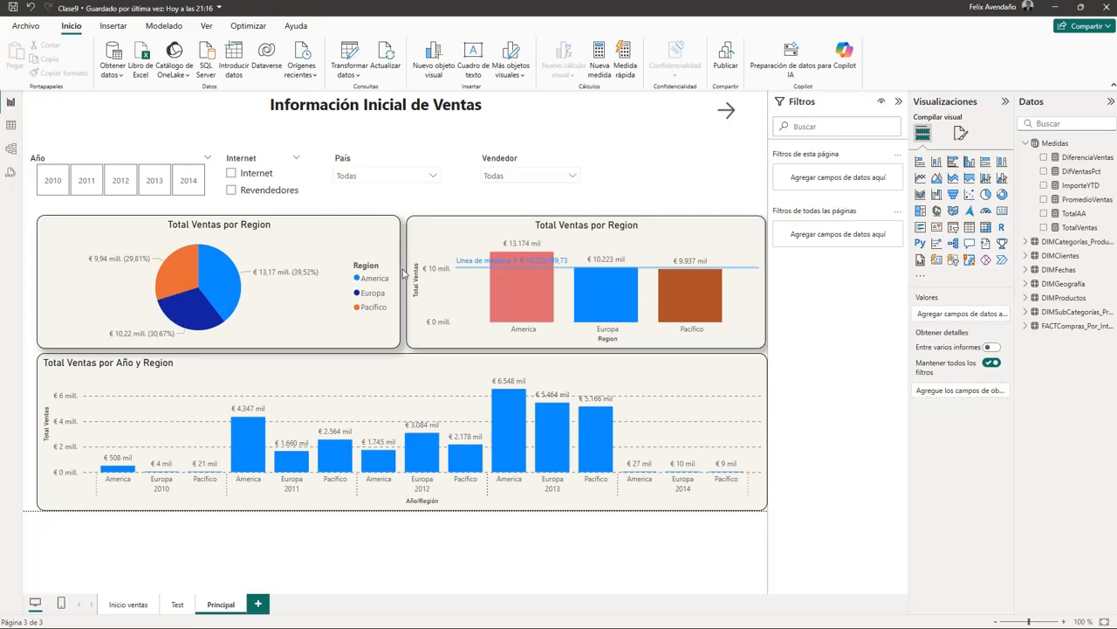
pyautogui.click(359, 245)
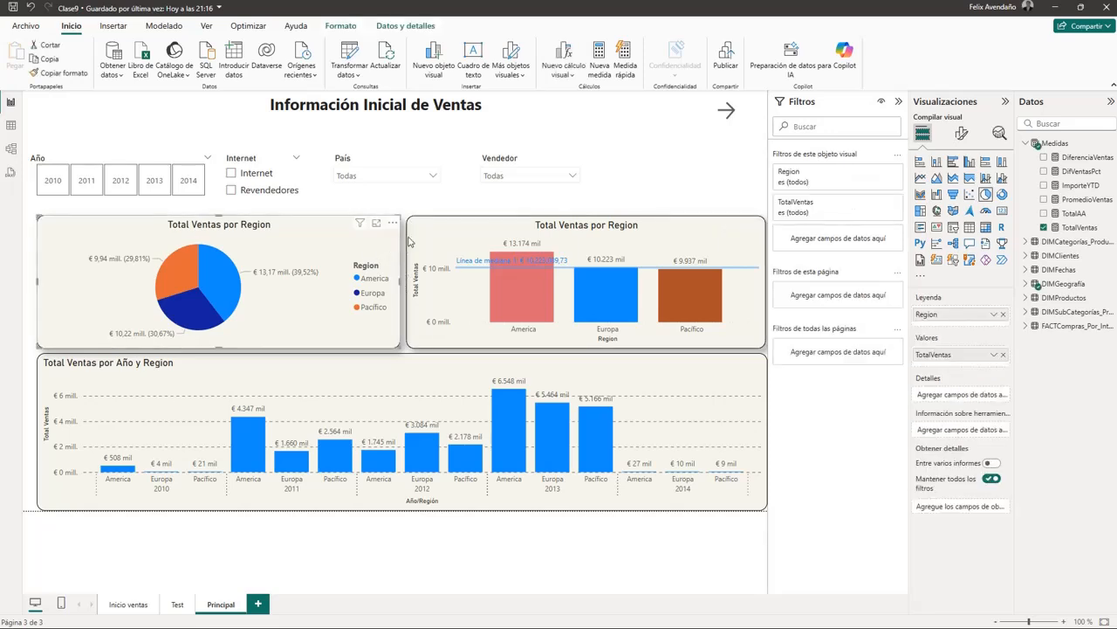
pyautogui.click(682, 189)
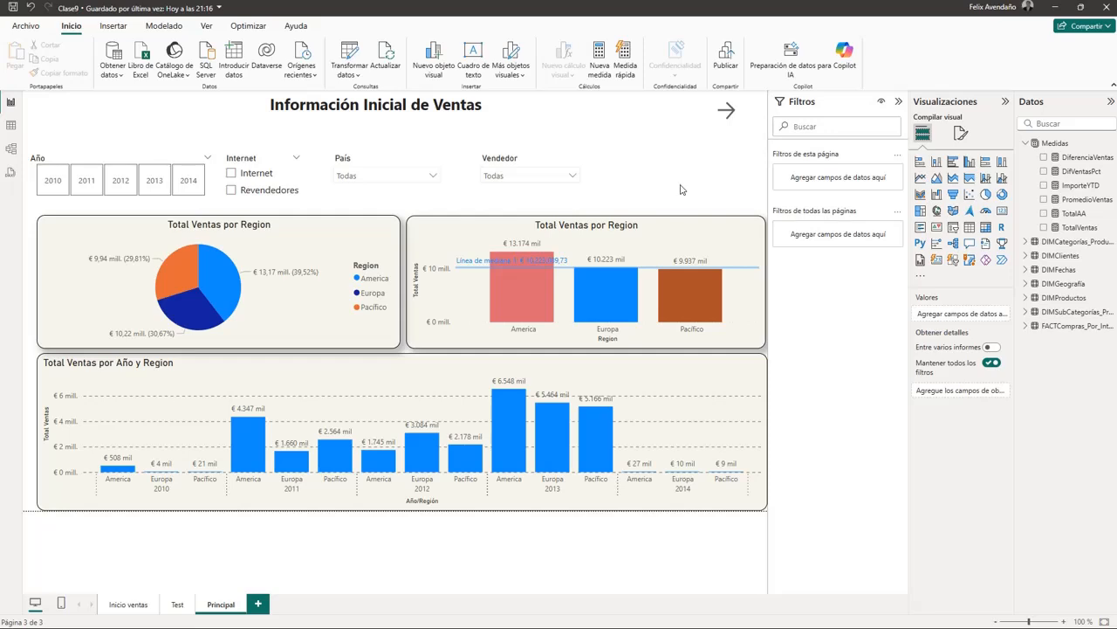